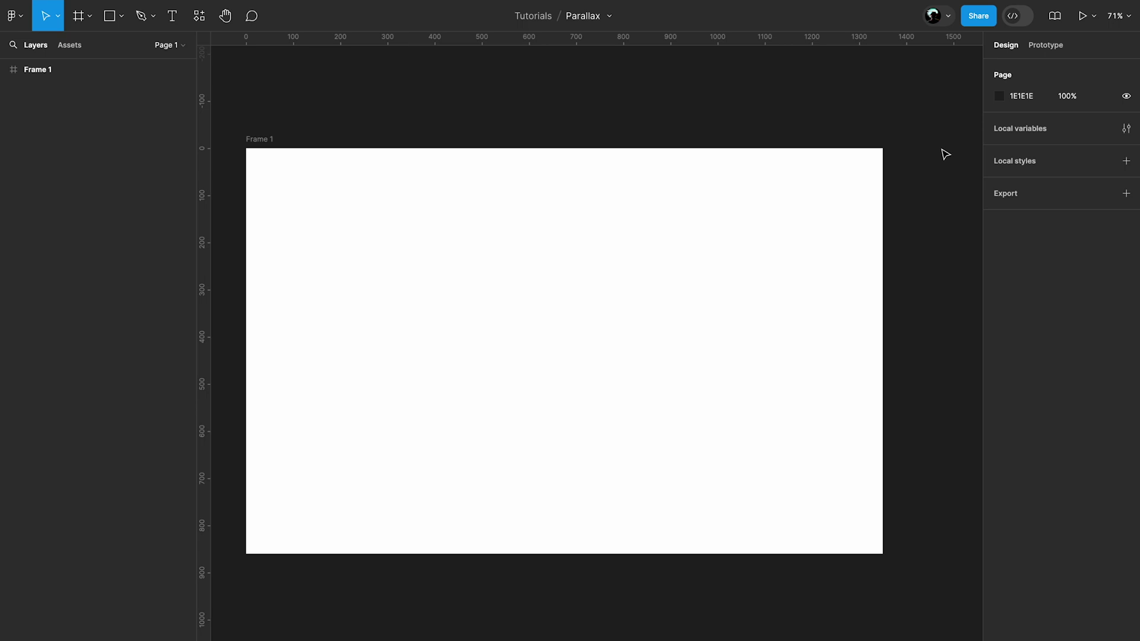
Step: Create a local number variable named frameWitdh
{"action": "left_click", "coordinate": [1126, 128]}
{"action": "left_click", "coordinate": [823, 290]}
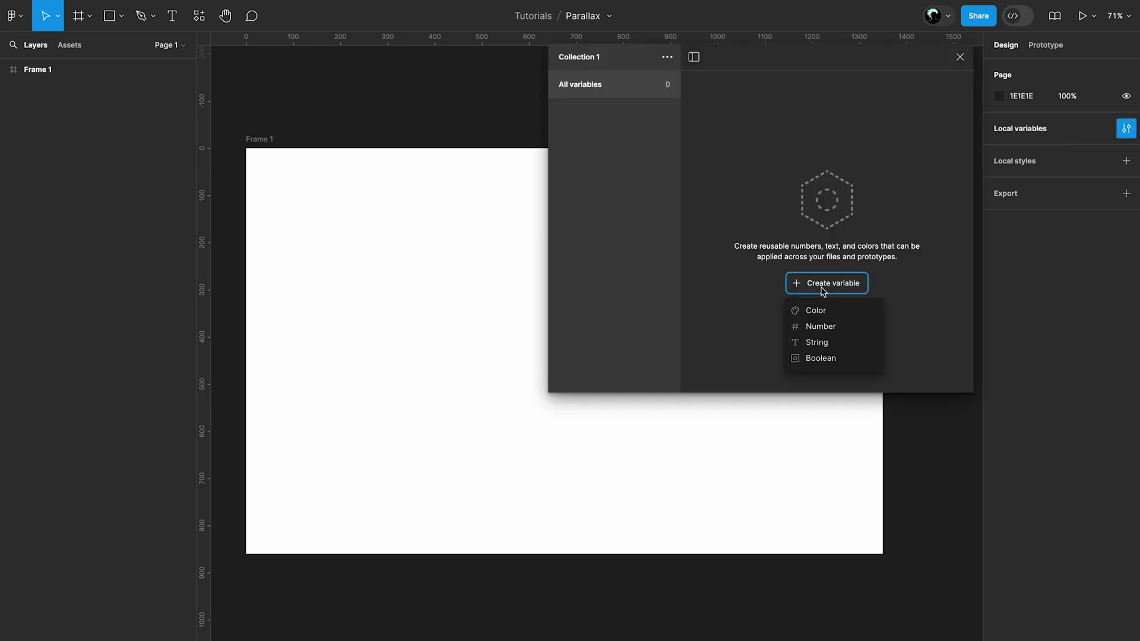
{"action": "left_click", "coordinate": [811, 326]}
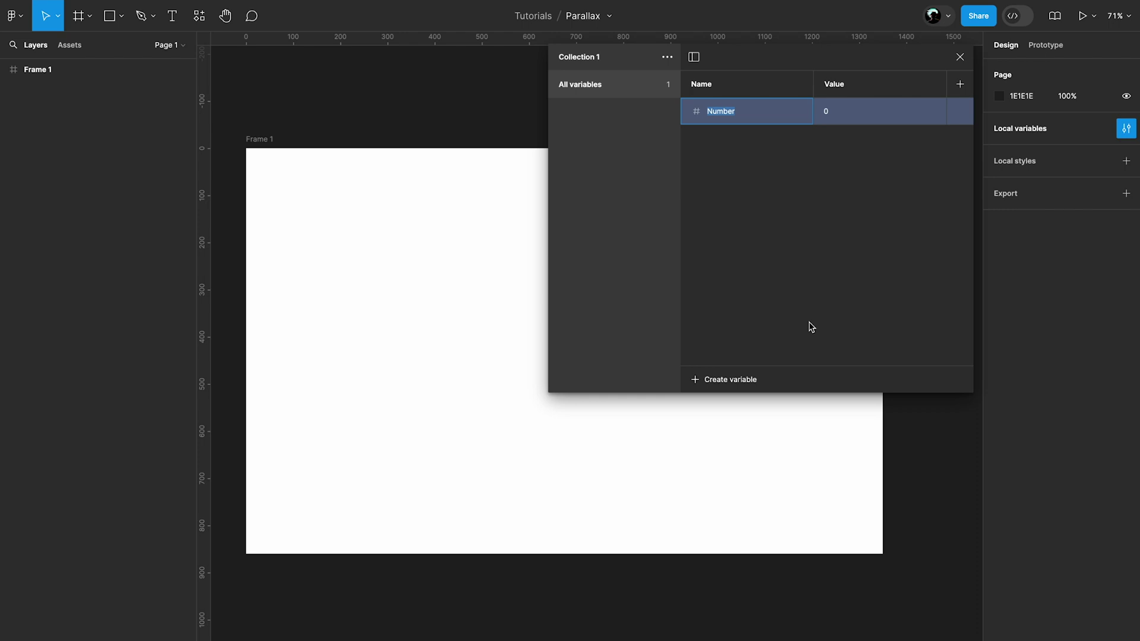
{"action": "type", "text": "frameWitdh"}
{"action": "key", "text": "Return"}
Step: Duplicate the frameWitdh variable and name the copy frameHeight
{"action": "right_click", "coordinate": [746, 110]}
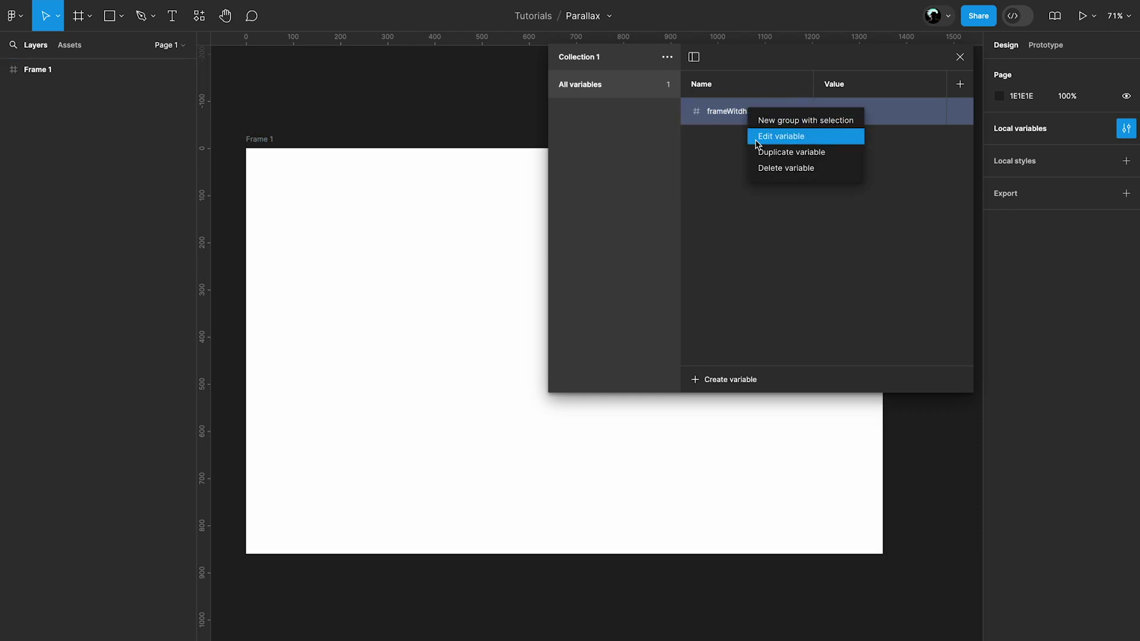
{"action": "left_click", "coordinate": [789, 150]}
{"action": "double_click", "coordinate": [759, 142]}
{"action": "type", "text": "frameHeight"}
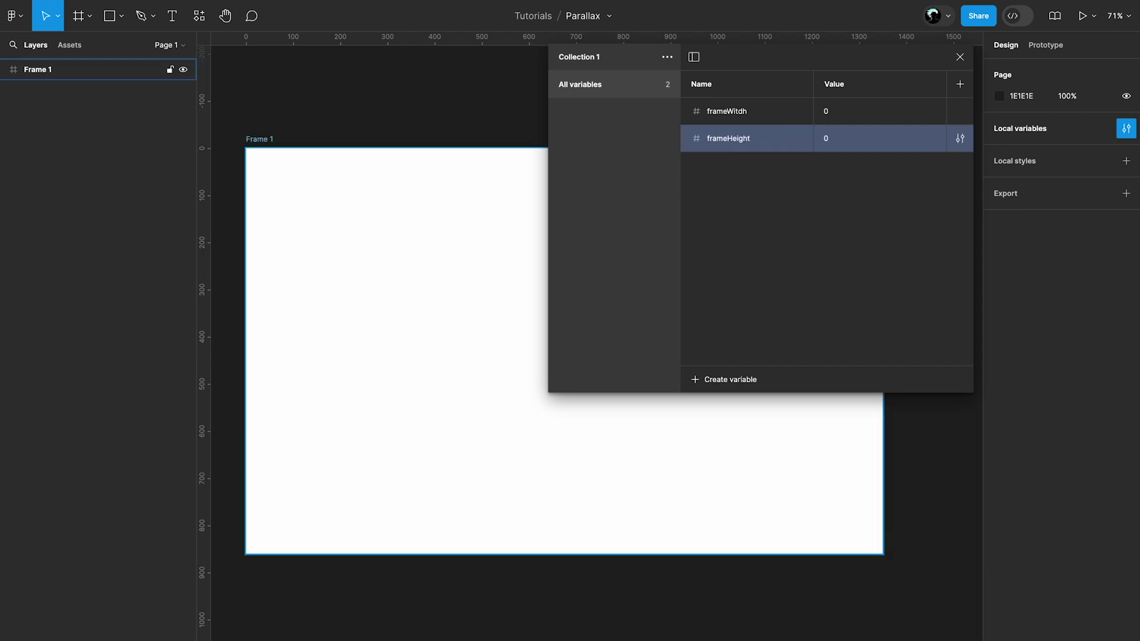
Step: Set the frameWitdh variable to 1440 and the frameHeight variable to 900
{"action": "left_click", "coordinate": [847, 112]}
{"action": "type", "text": "1440"}
{"action": "left_click", "coordinate": [848, 138]}
{"action": "type", "text": "900"}
{"action": "key", "text": "Return"}
Step: Bind Frame 1's width to the frameWitdh variable and its height to frameHeight, and close the variables window
{"action": "left_click", "coordinate": [265, 145]}
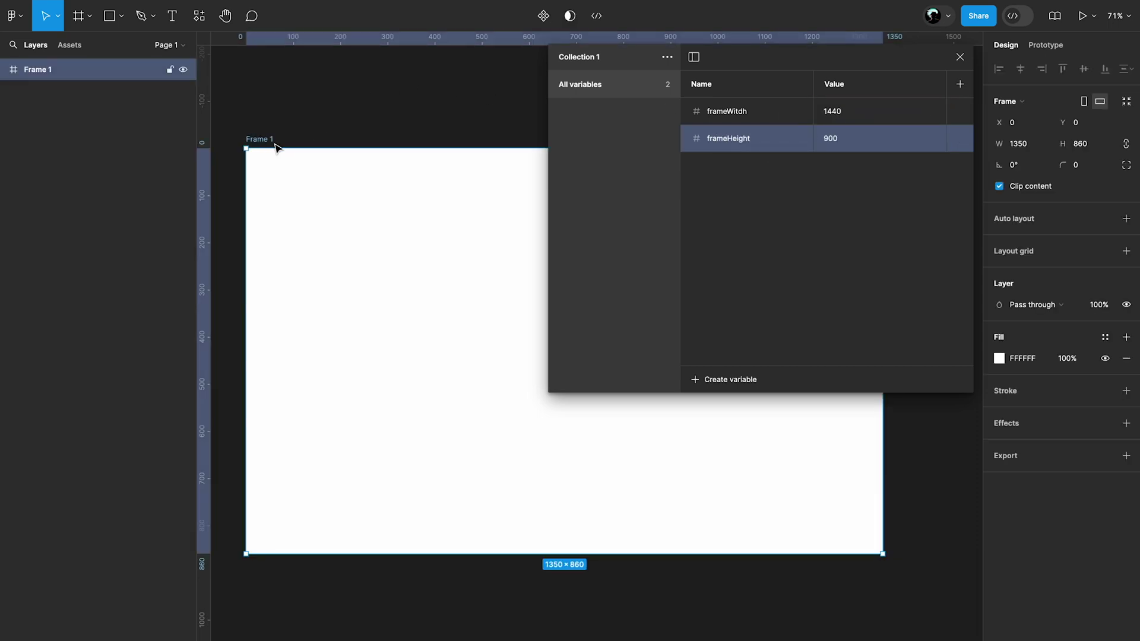
{"action": "left_click", "coordinate": [1038, 144]}
{"action": "left_click", "coordinate": [1024, 224]}
{"action": "left_click", "coordinate": [1106, 143]}
{"action": "left_click", "coordinate": [1045, 245]}
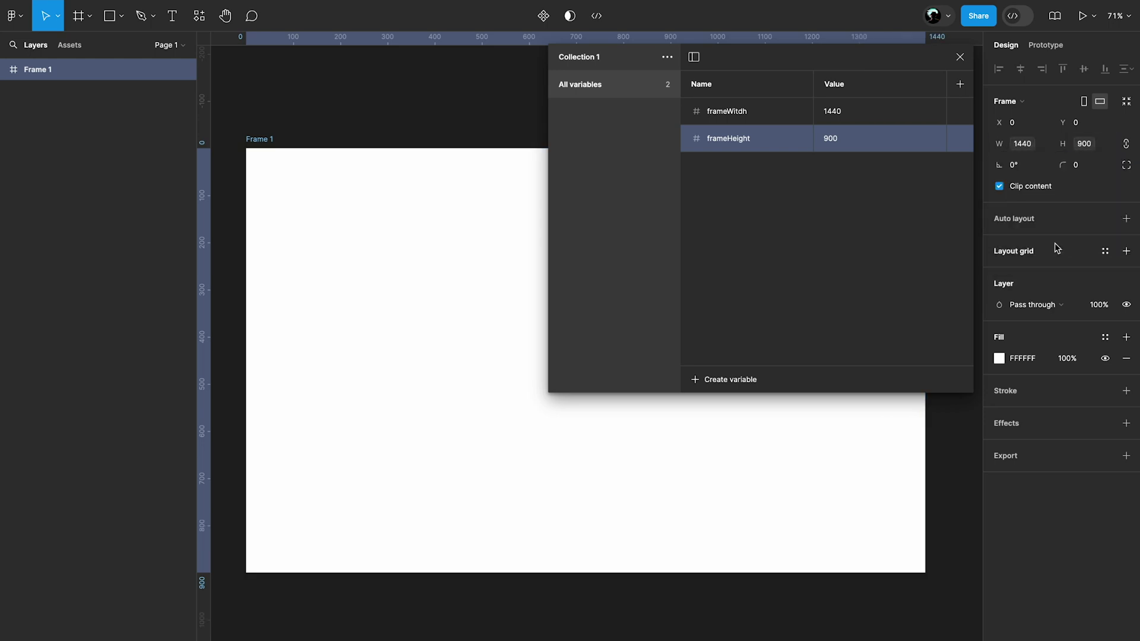
{"action": "left_click", "coordinate": [960, 56]}
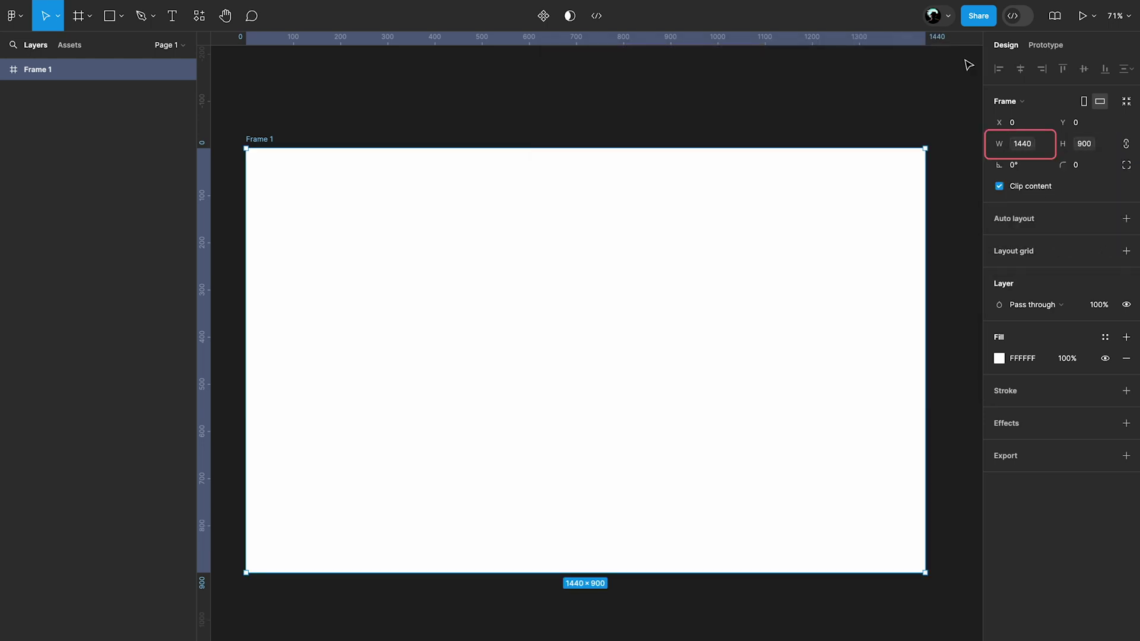
Step: Widen Frame 1 by hand to about 1489 and reapply the frameWitdh variable to its width
{"action": "left_click_drag", "start_coordinate": [927, 176], "coordinate": [947, 181]}
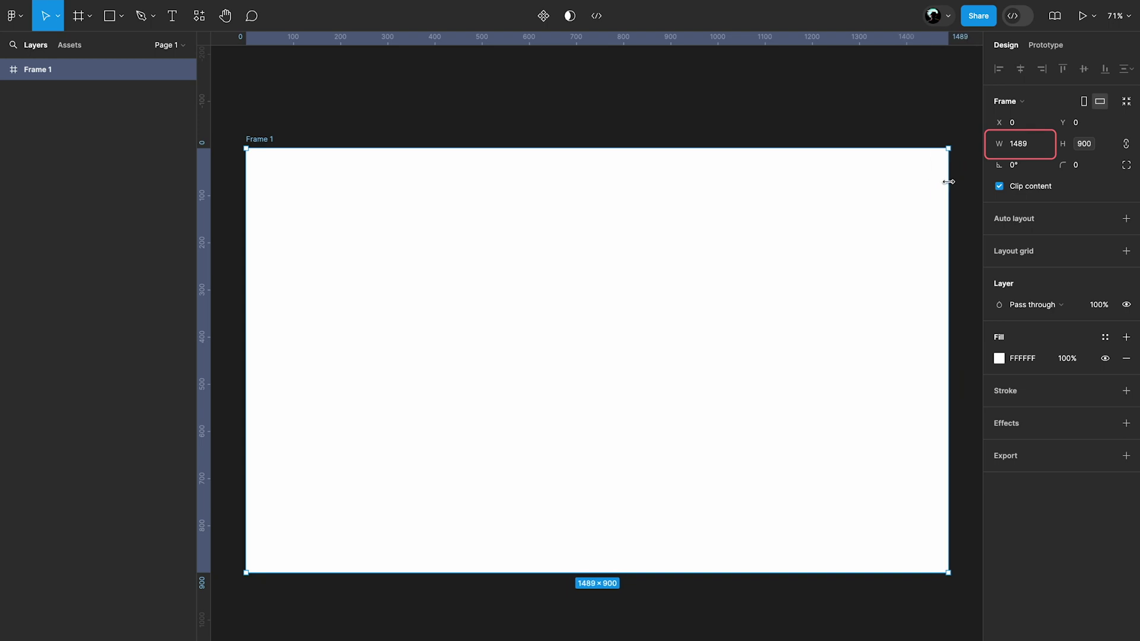
{"action": "left_click", "coordinate": [1043, 144]}
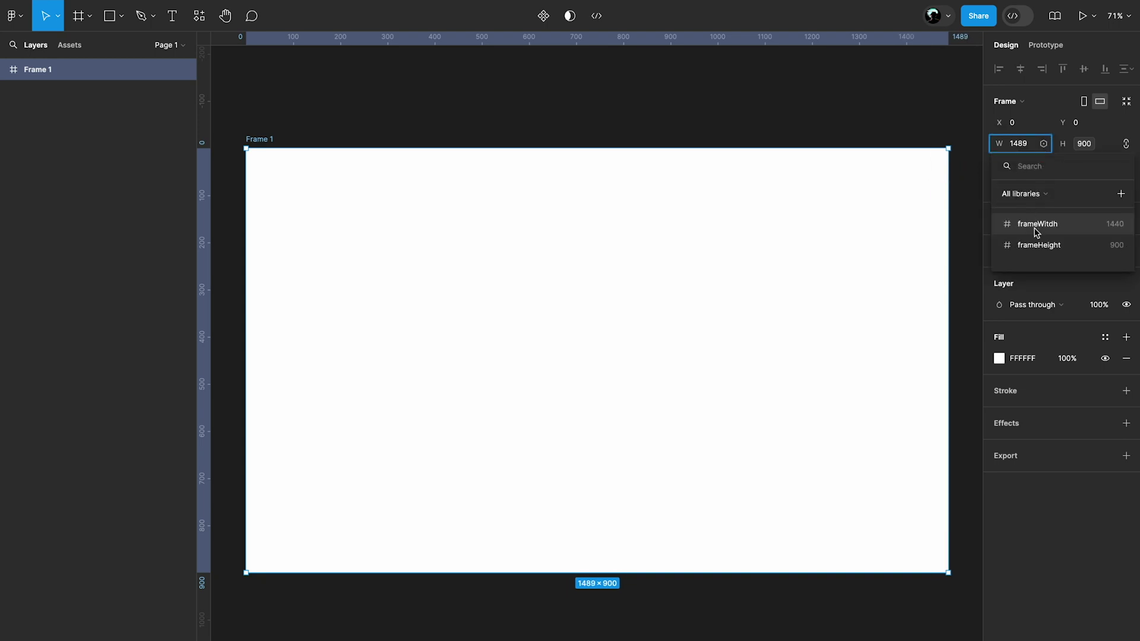
{"action": "left_click", "coordinate": [1015, 225]}
Step: Add a number variable named cursorX to the local variables
{"action": "left_click", "coordinate": [974, 107]}
{"action": "left_click", "coordinate": [1126, 129]}
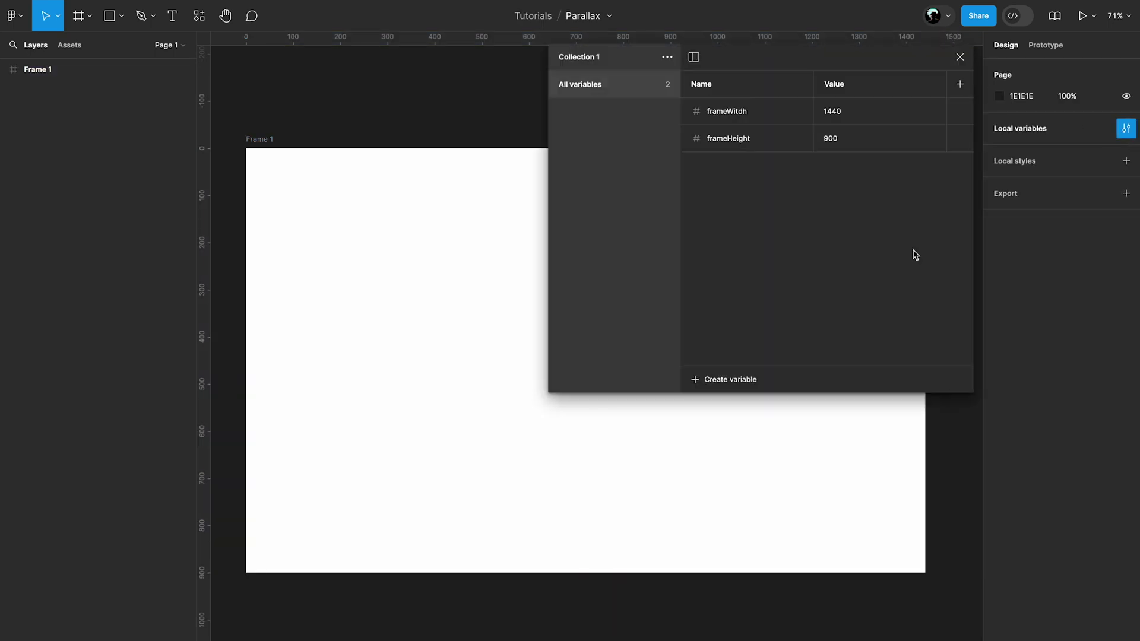
{"action": "left_click", "coordinate": [731, 380]}
{"action": "left_click", "coordinate": [721, 422]}
{"action": "type", "text": "cursorX"}
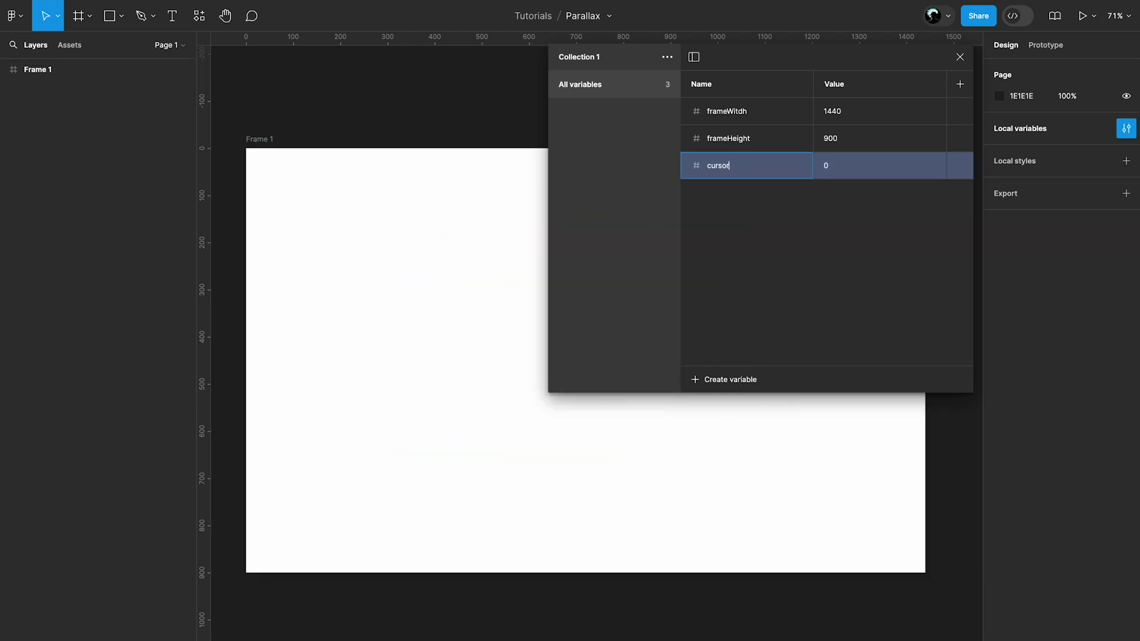
{"action": "key", "text": "Return"}
Step: Duplicate the cursorX variable and name the copy cursorY
{"action": "right_click", "coordinate": [741, 168]}
{"action": "left_click", "coordinate": [778, 212]}
{"action": "type", "text": "cursorY"}
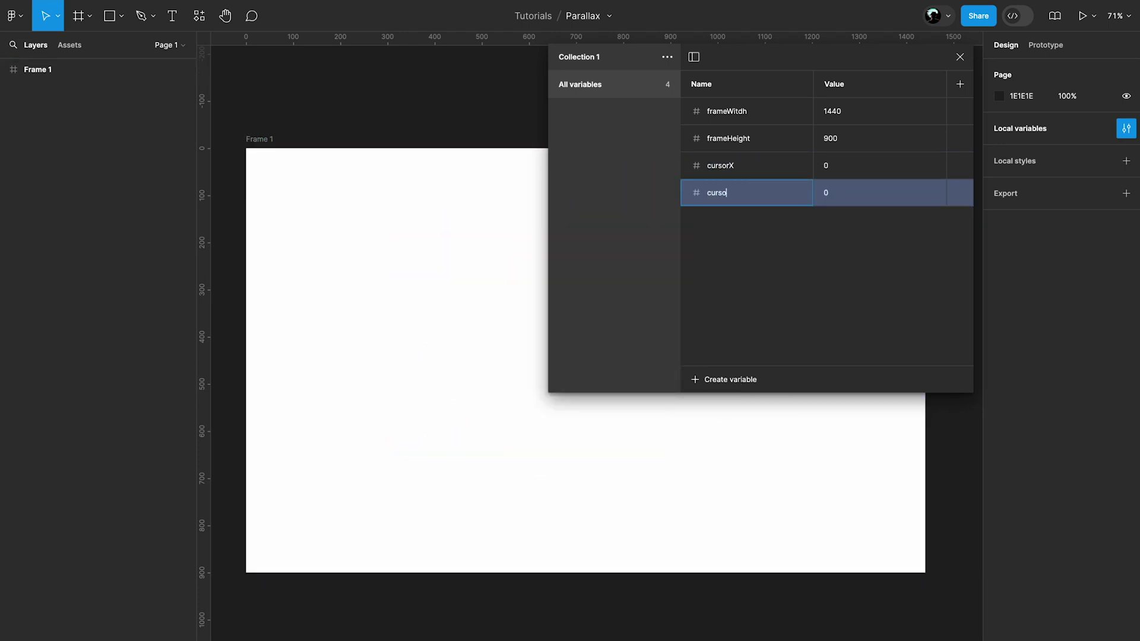
{"action": "key", "text": "Return"}
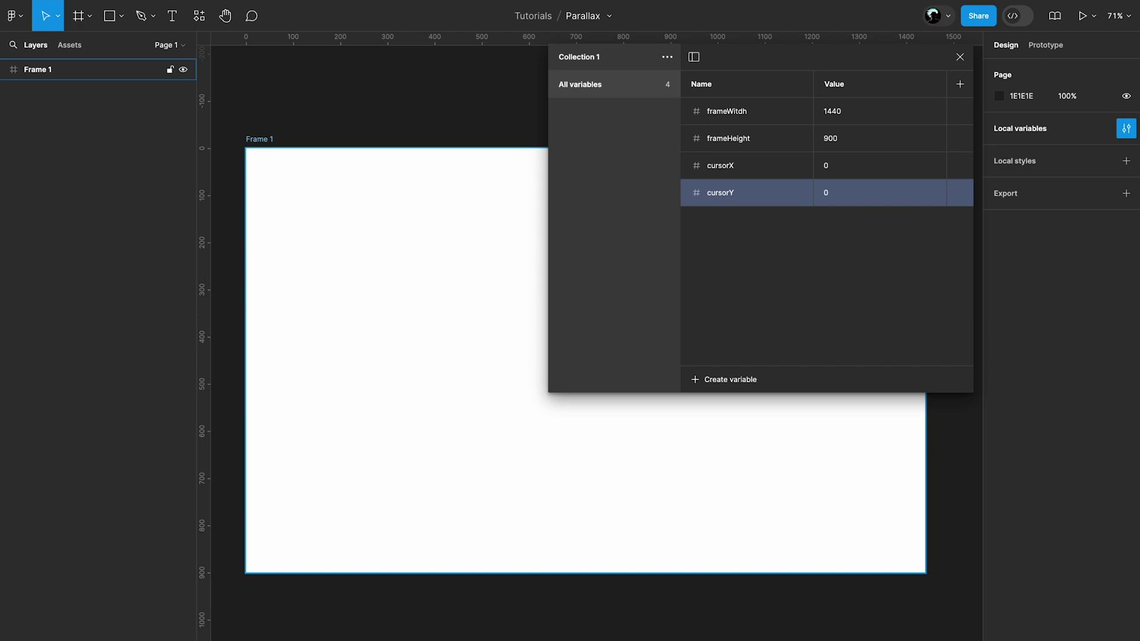
Step: Duplicate the cursorY variable and name the copy strength
{"action": "right_click", "coordinate": [736, 193]}
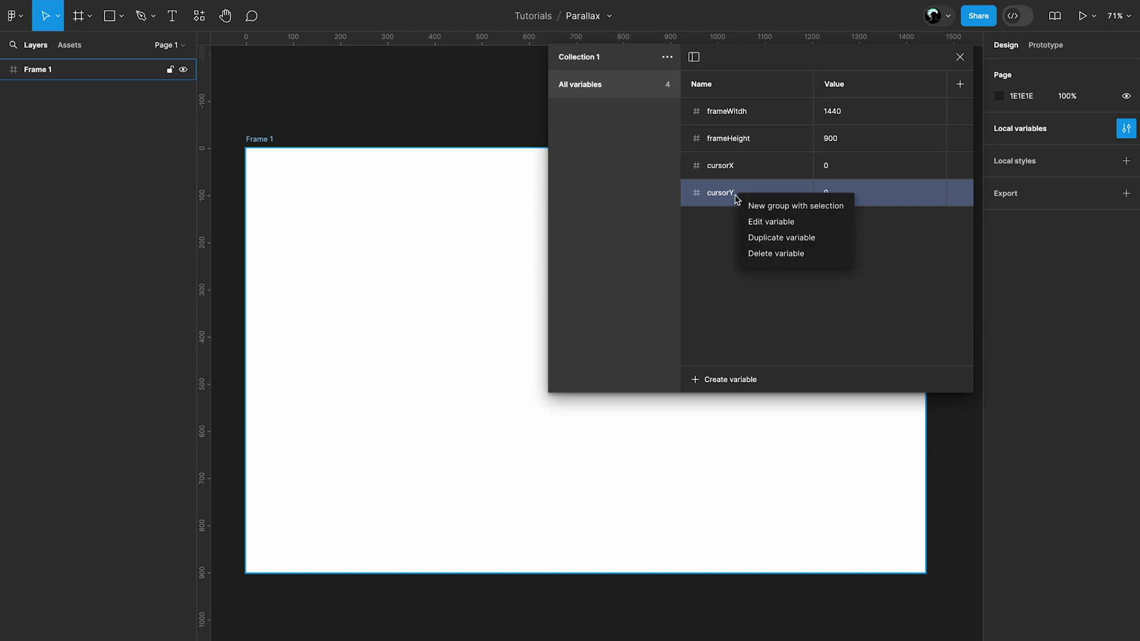
{"action": "left_click", "coordinate": [748, 237]}
{"action": "type", "text": "strength"}
{"action": "key", "text": "Return"}
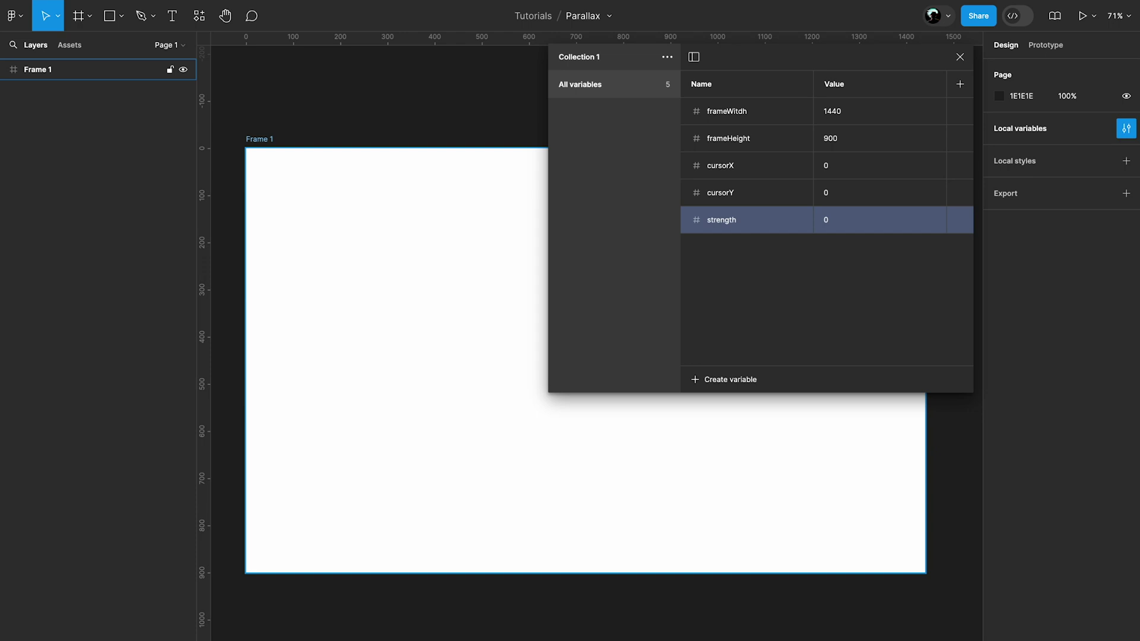
Step: Create the number variables layerX and layerY by duplicating the strength variable and renaming the copies
{"action": "right_click", "coordinate": [746, 221]}
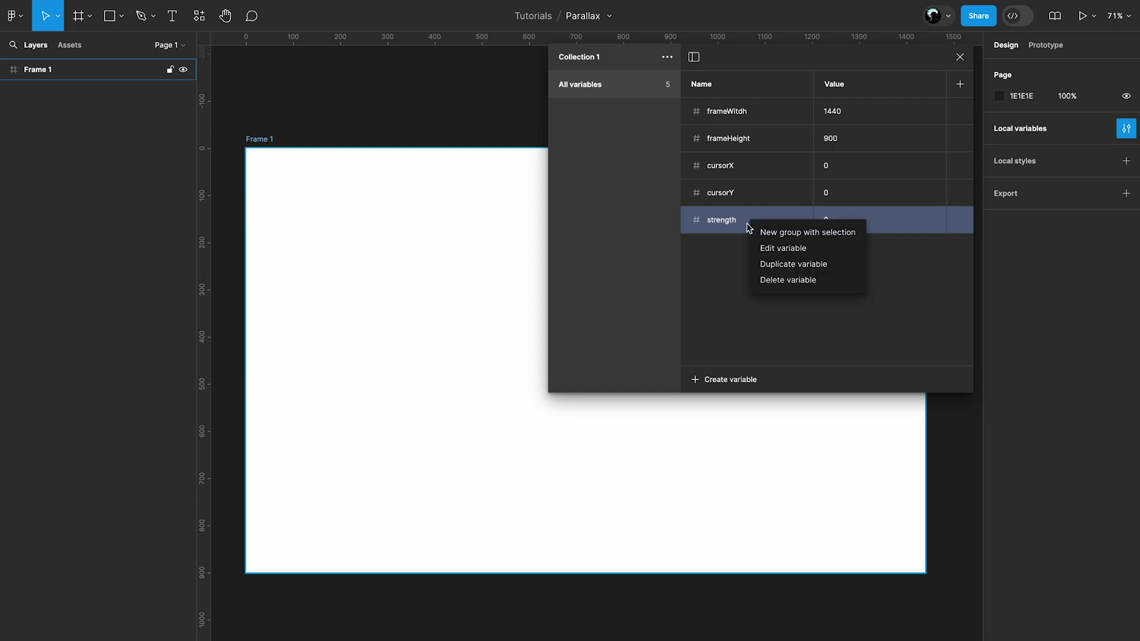
{"action": "left_click", "coordinate": [766, 262]}
{"action": "type", "text": "layerX"}
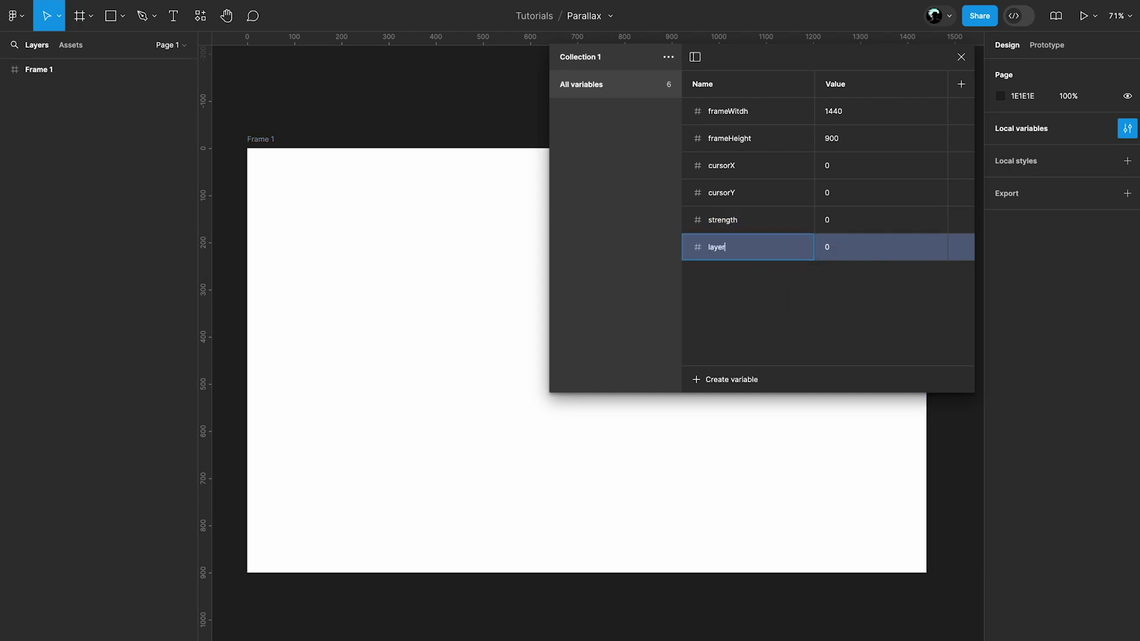
{"action": "key", "text": "Return"}
{"action": "right_click", "coordinate": [769, 238]}
{"action": "left_click", "coordinate": [792, 284]}
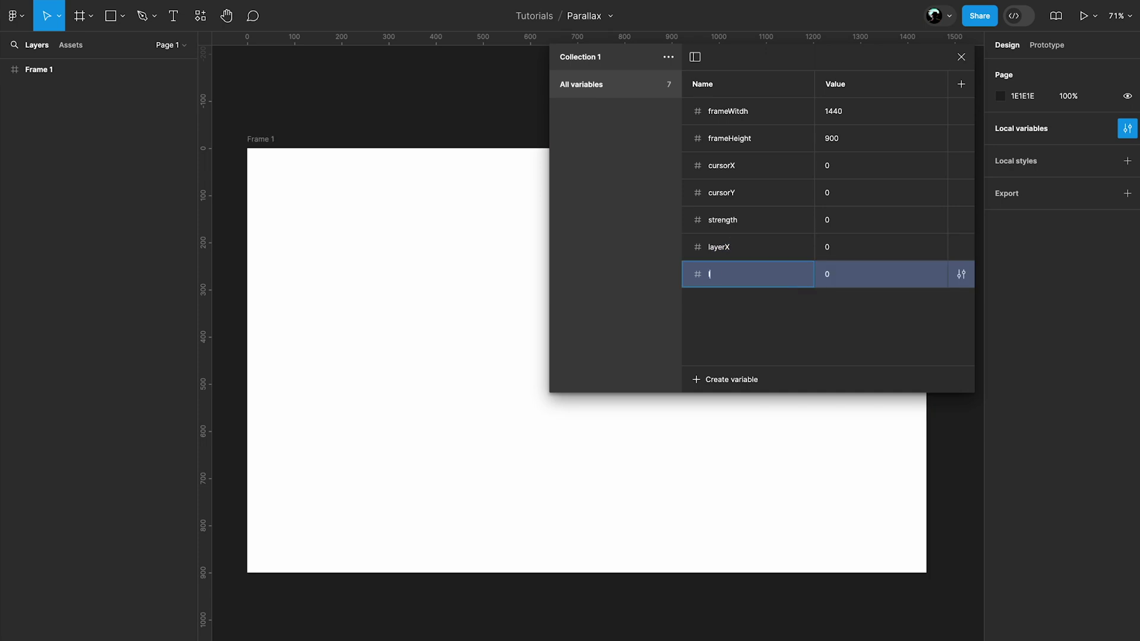
{"action": "type", "text": "layerY"}
{"action": "key", "text": "Return"}
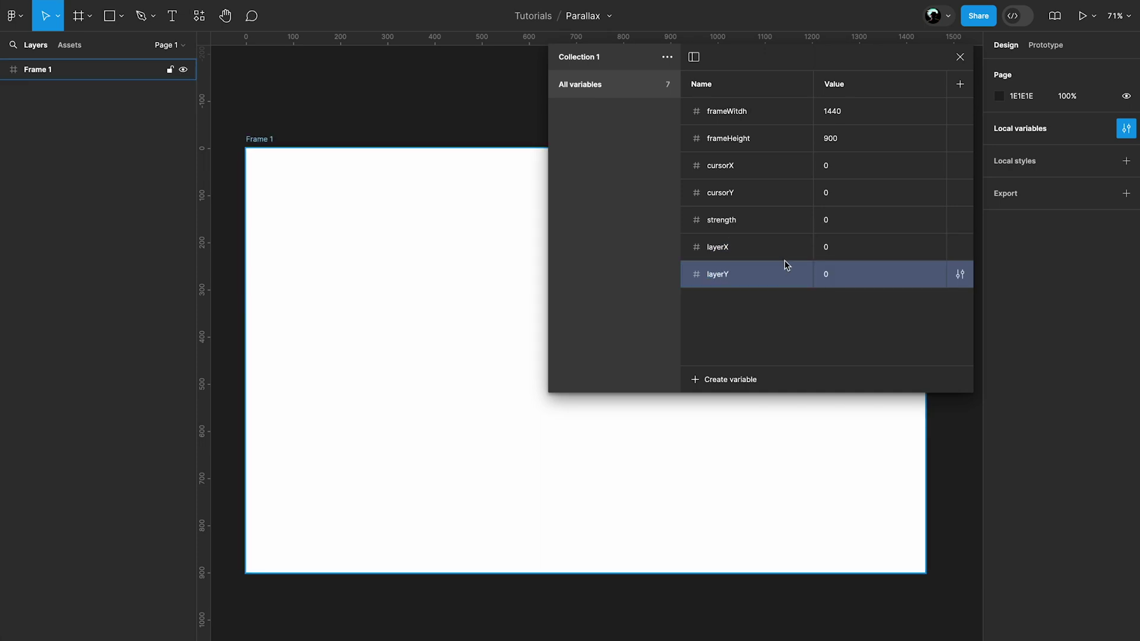
Step: Group the strength, layerX and layerY variables and name the group layer1
{"action": "left_click", "coordinate": [757, 217], "text": "shift"}
{"action": "right_click", "coordinate": [757, 220]}
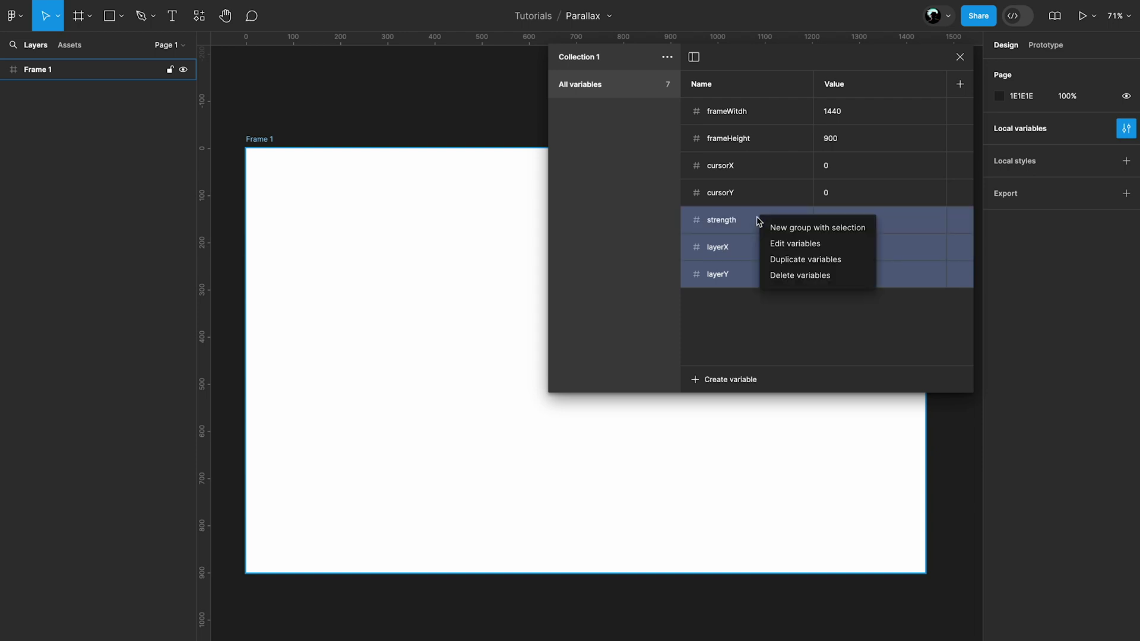
{"action": "left_click", "coordinate": [793, 225]}
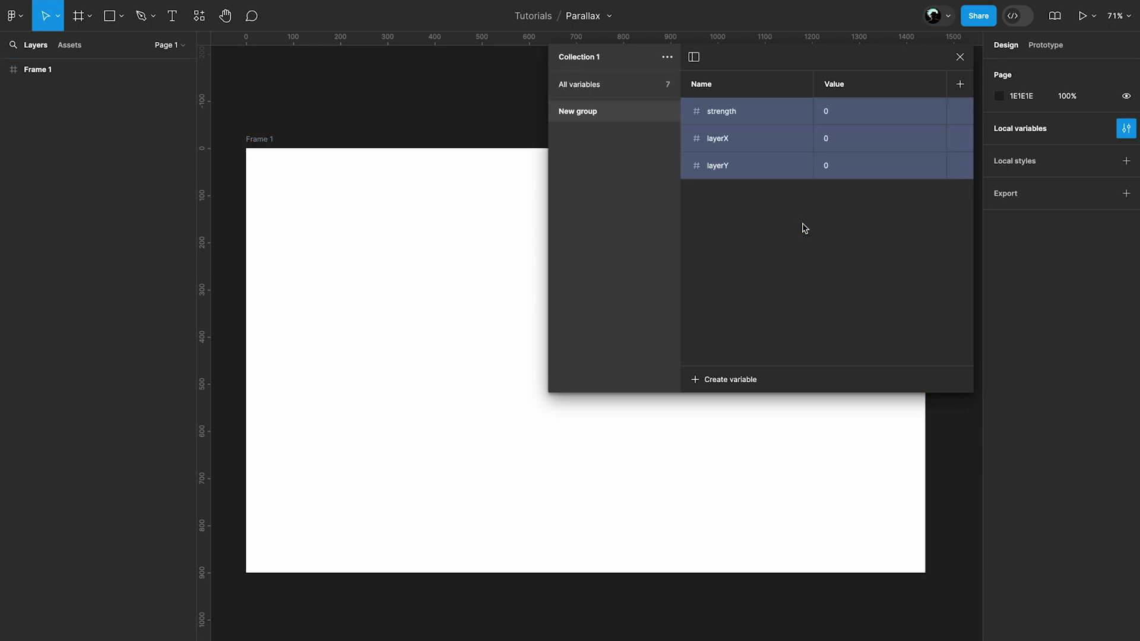
{"action": "double_click", "coordinate": [596, 113]}
{"action": "type", "text": "layer1"}
{"action": "key", "text": "Return"}
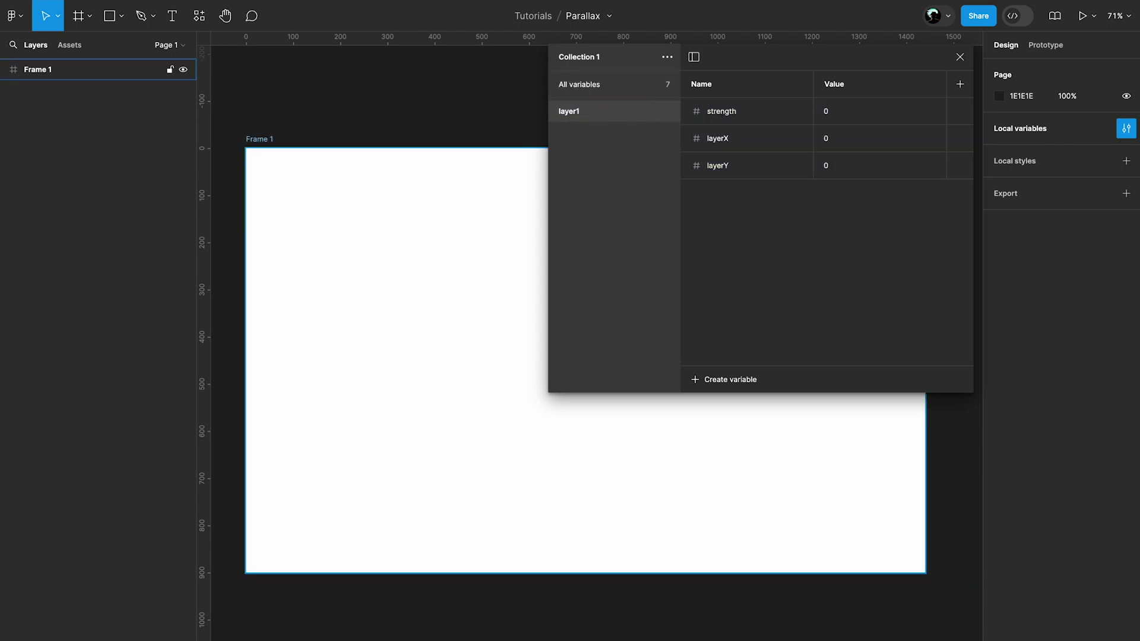
Step: Duplicate the layer1 variable group and name the copy layer2
{"action": "right_click", "coordinate": [593, 112]}
{"action": "left_click", "coordinate": [614, 136]}
{"action": "double_click", "coordinate": [586, 135]}
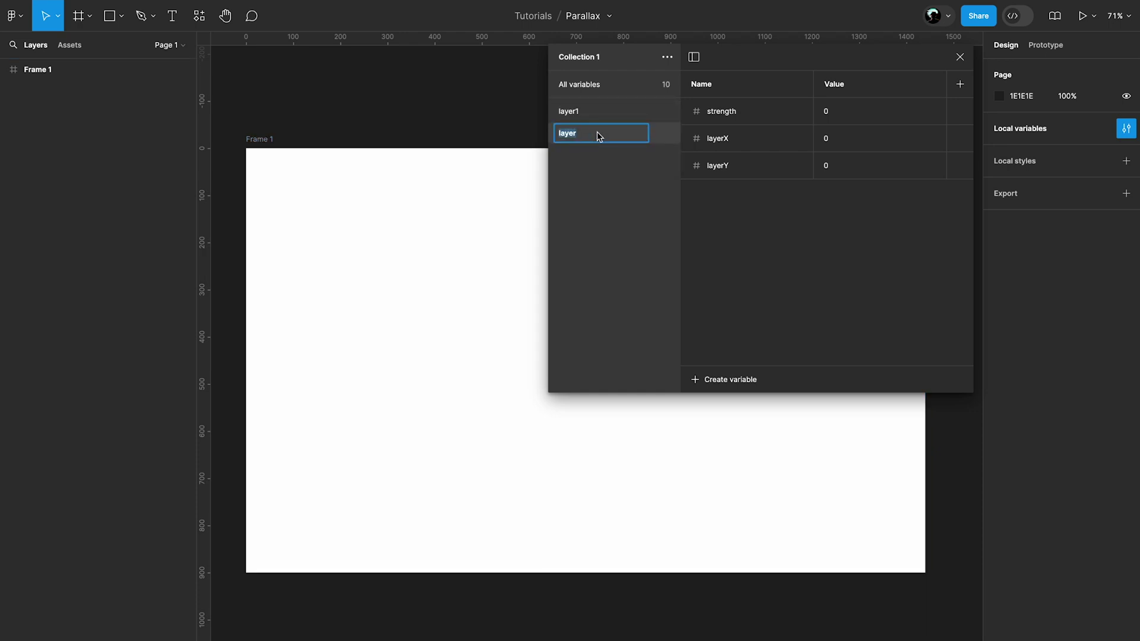
{"action": "type", "text": "2"}
{"action": "key", "text": "Return"}
Step: Duplicate the layer2 variable group and name the copy layer3
{"action": "right_click", "coordinate": [596, 133]}
{"action": "left_click", "coordinate": [602, 158]}
{"action": "double_click", "coordinate": [602, 155]}
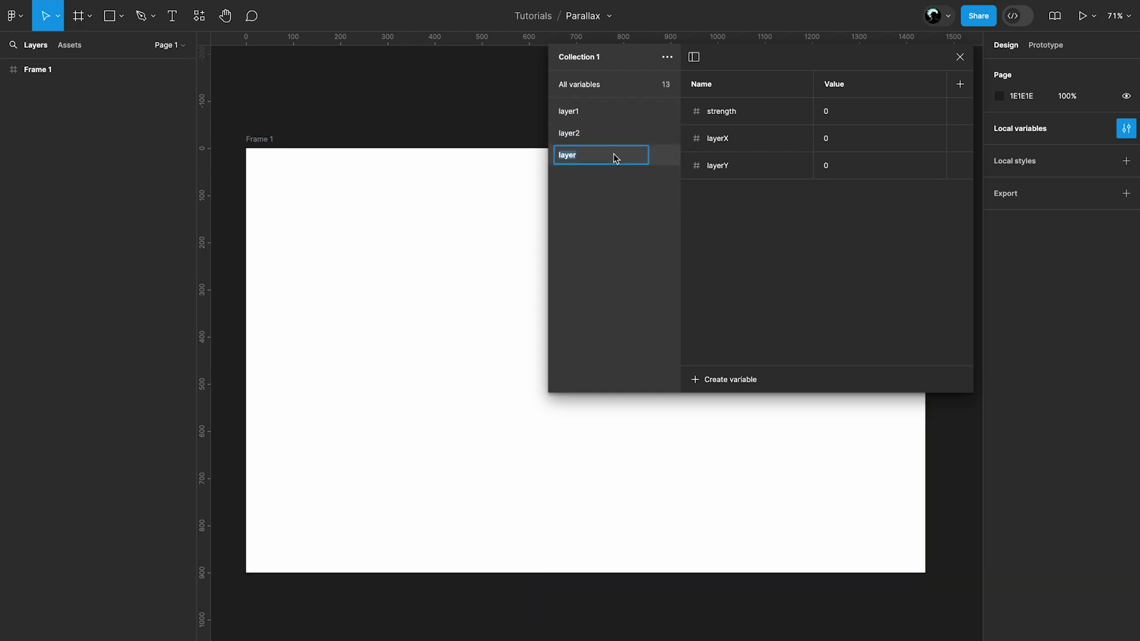
{"action": "type", "text": "3"}
{"action": "key", "text": "Return"}
Step: Duplicate the layer3 variable group and name the copy layer4
{"action": "right_click", "coordinate": [616, 156]}
{"action": "left_click", "coordinate": [628, 179]}
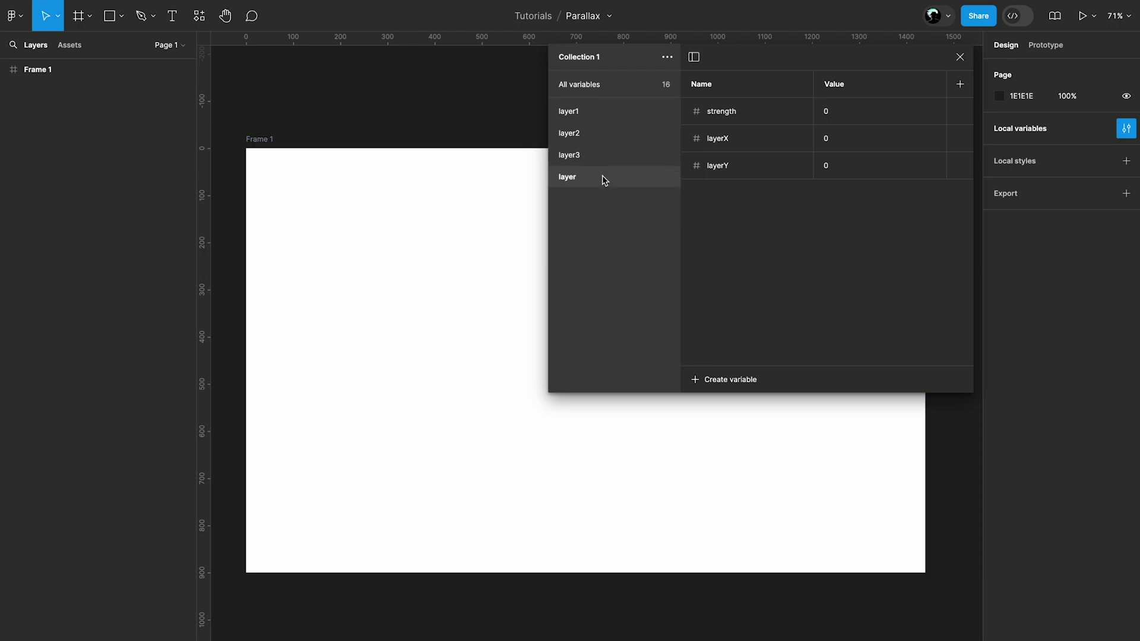
{"action": "double_click", "coordinate": [602, 176]}
{"action": "type", "text": "4"}
{"action": "key", "text": "Return"}
Step: Duplicate the layer4 variable group as layer5 and close the variables window
{"action": "right_click", "coordinate": [613, 178]}
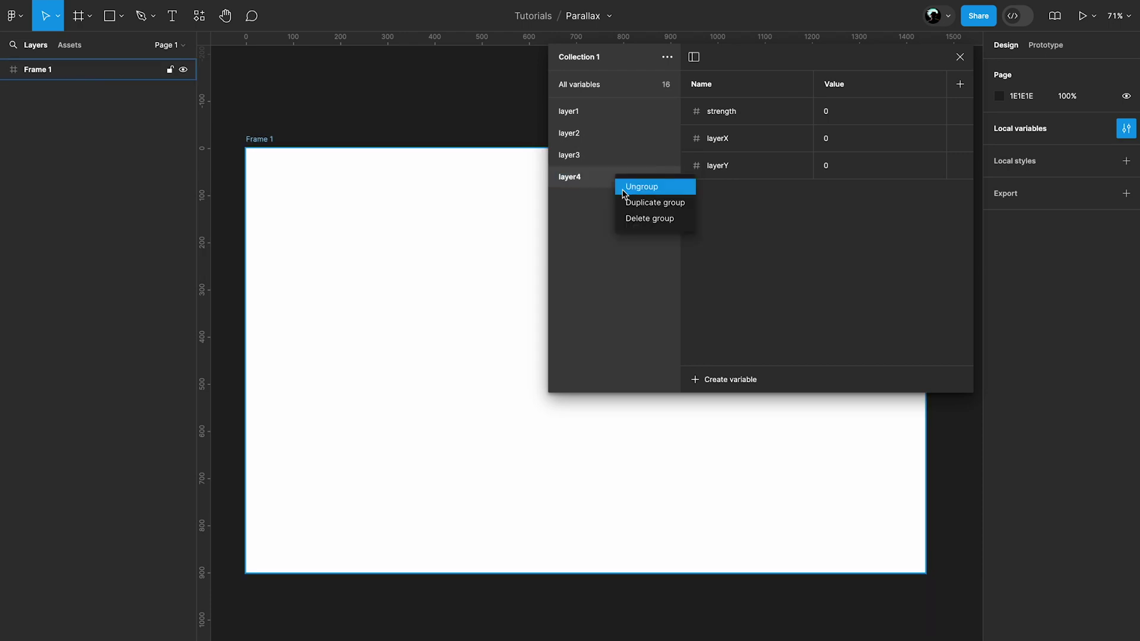
{"action": "left_click", "coordinate": [630, 201]}
{"action": "double_click", "coordinate": [611, 202]}
{"action": "left_click", "coordinate": [615, 204]}
{"action": "type", "text": "5"}
{"action": "key", "text": "Return"}
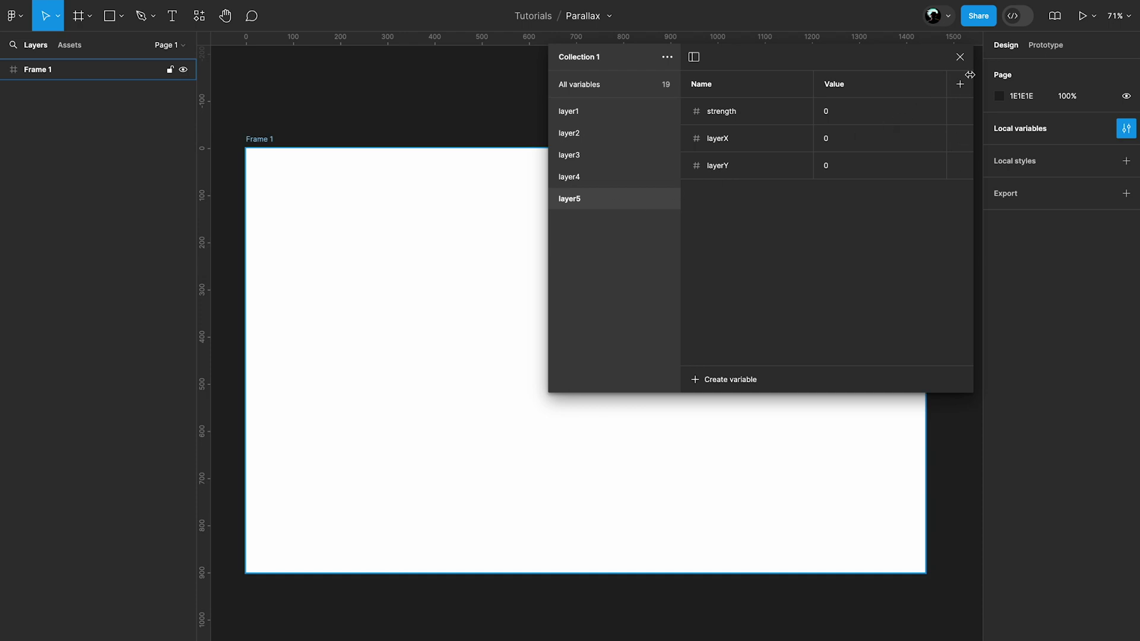
{"action": "left_click", "coordinate": [960, 57]}
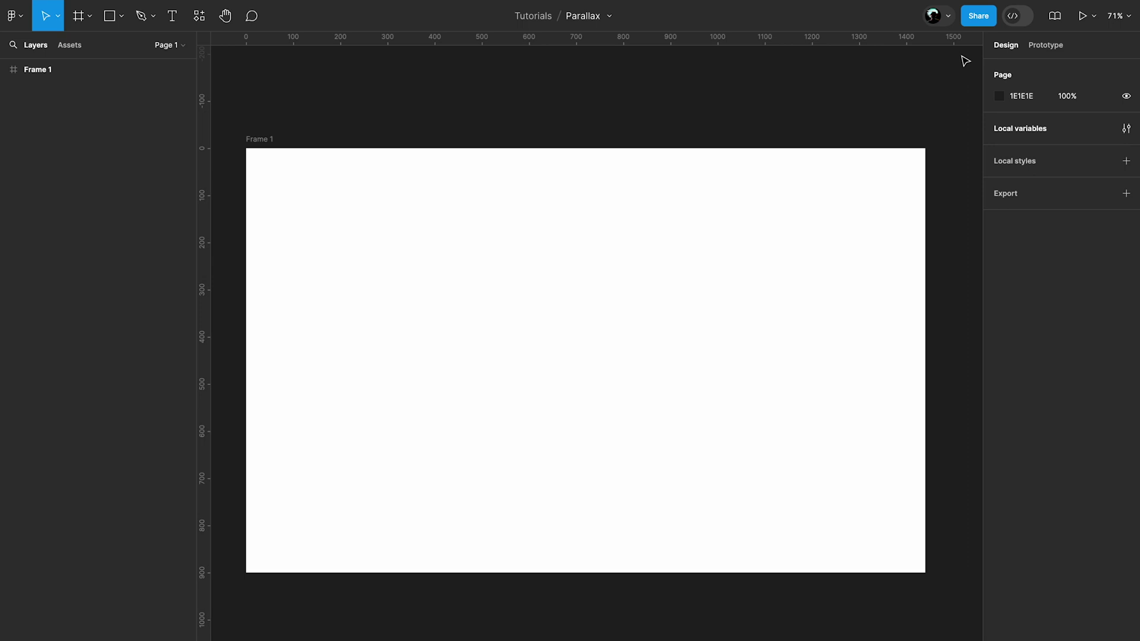
Step: Place a vertical and a horizontal ruler guide through the centre of Frame 1
{"action": "left_click_drag", "start_coordinate": [206, 379], "coordinate": [593, 349]}
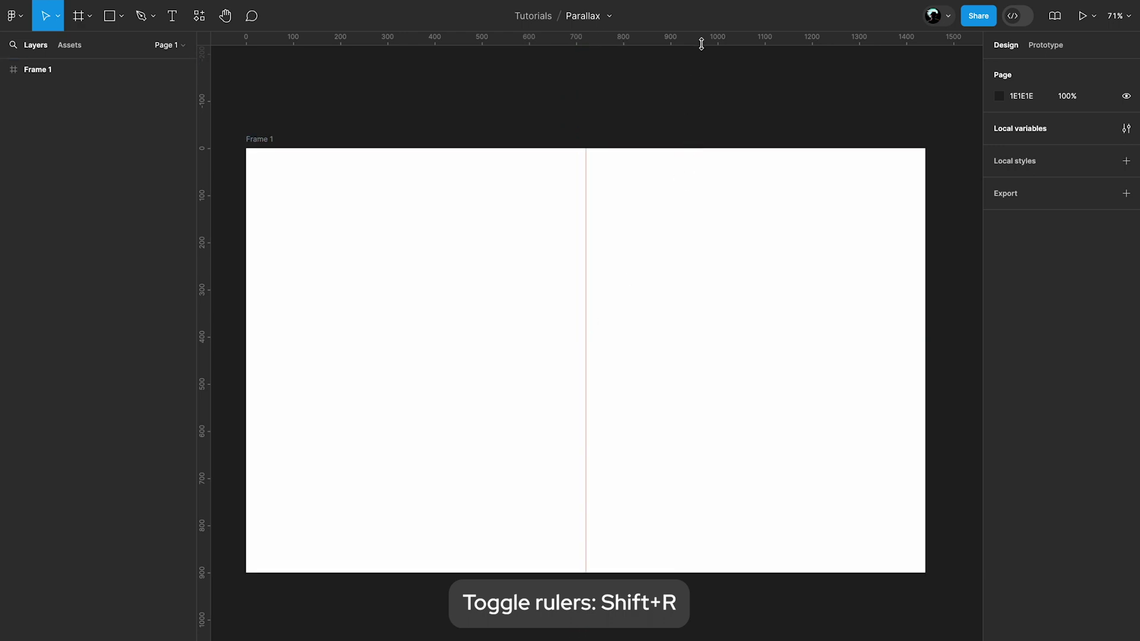
{"action": "left_click_drag", "start_coordinate": [701, 44], "coordinate": [649, 360]}
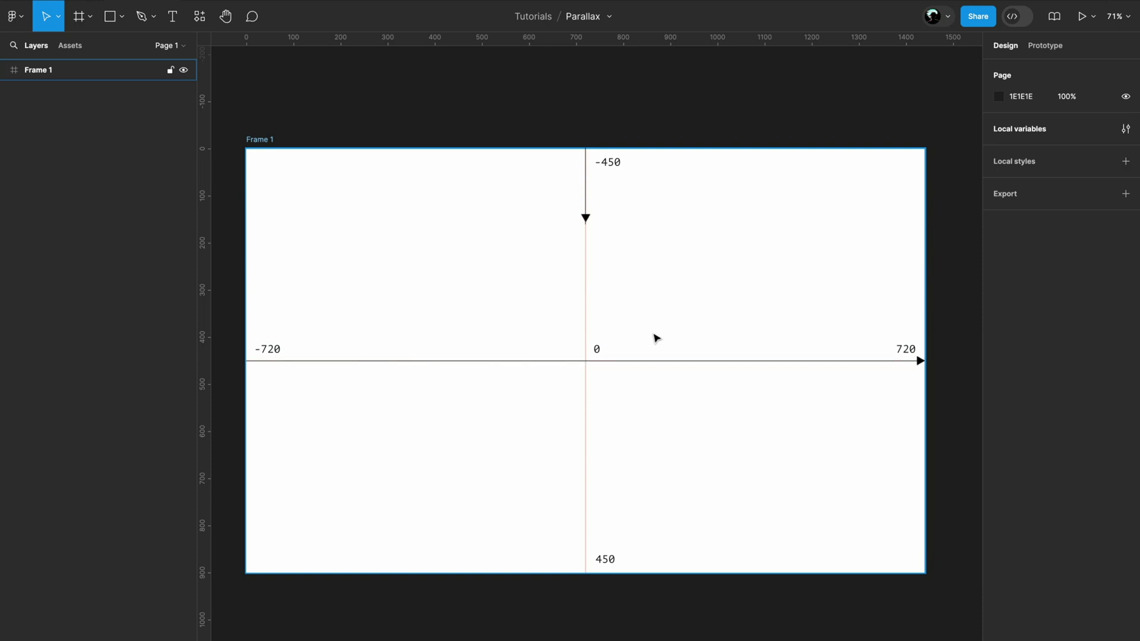
Step: Add a text layer reading X near Frame 1's upper-left corner and bind its content to the cursorX variable
{"action": "left_click", "coordinate": [655, 336]}
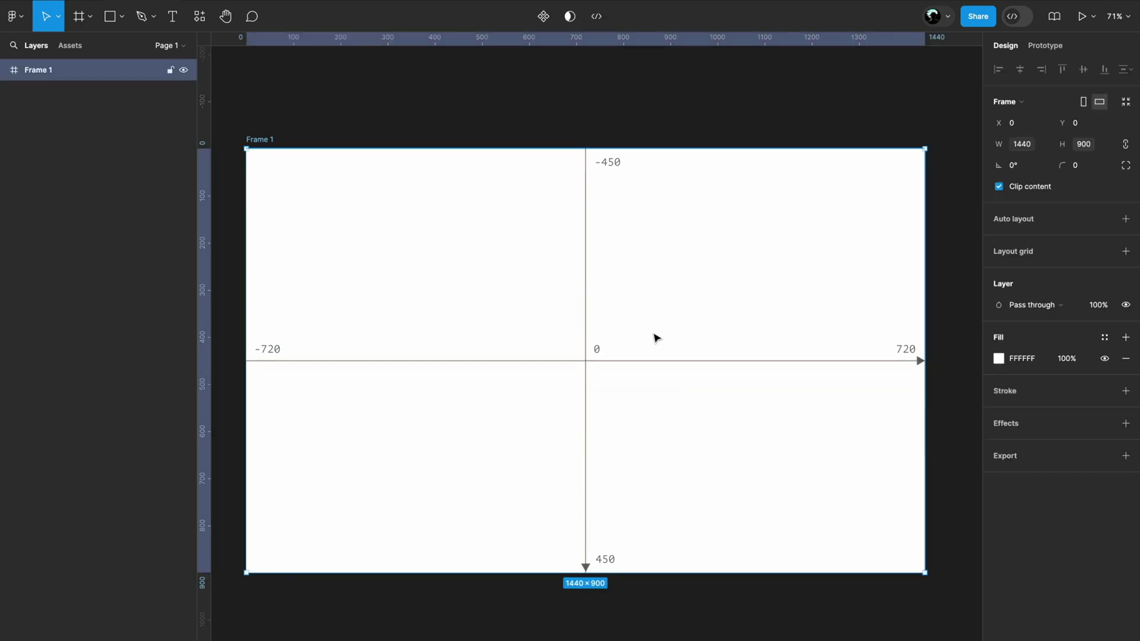
{"action": "key", "text": "t"}
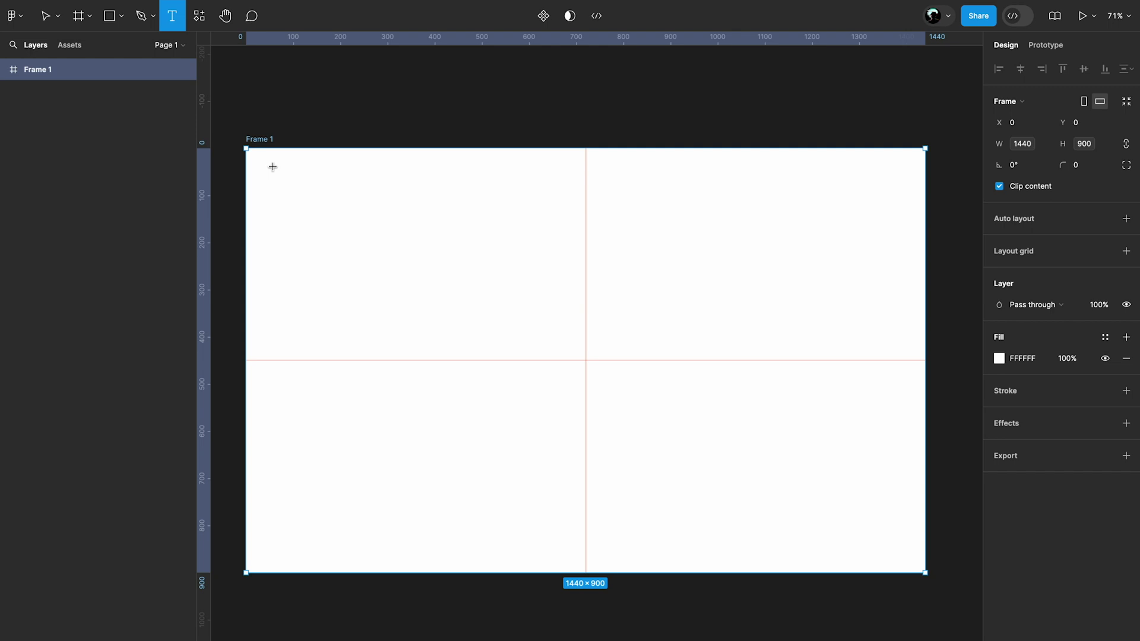
{"action": "left_click", "coordinate": [272, 167]}
{"action": "type", "text": "X"}
{"action": "key", "text": "Escape"}
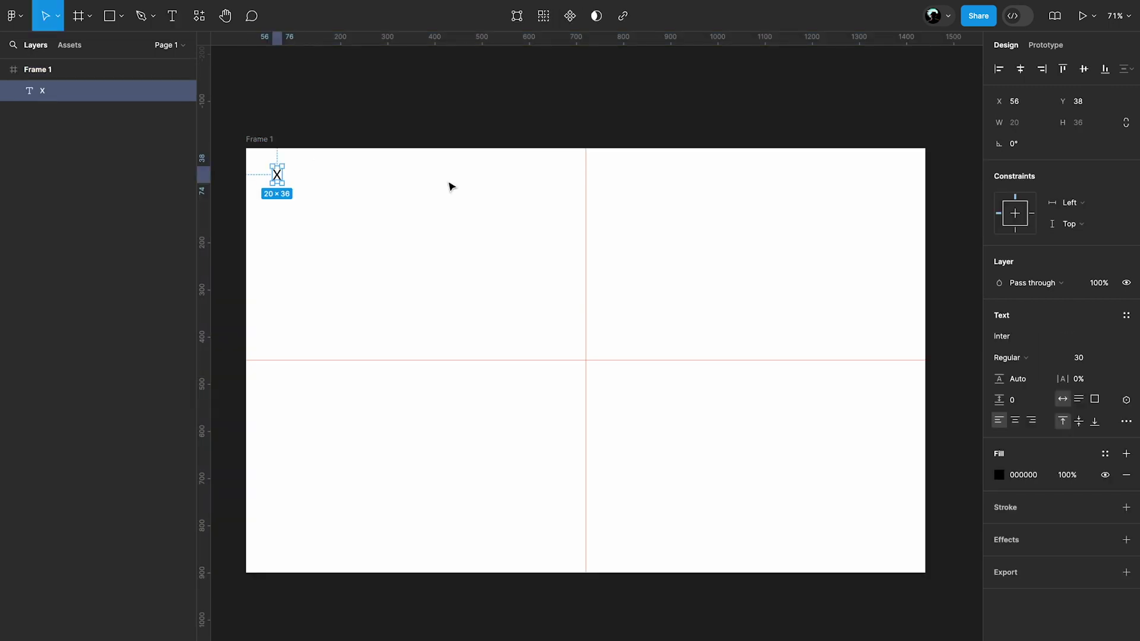
{"action": "left_click", "coordinate": [1126, 400]}
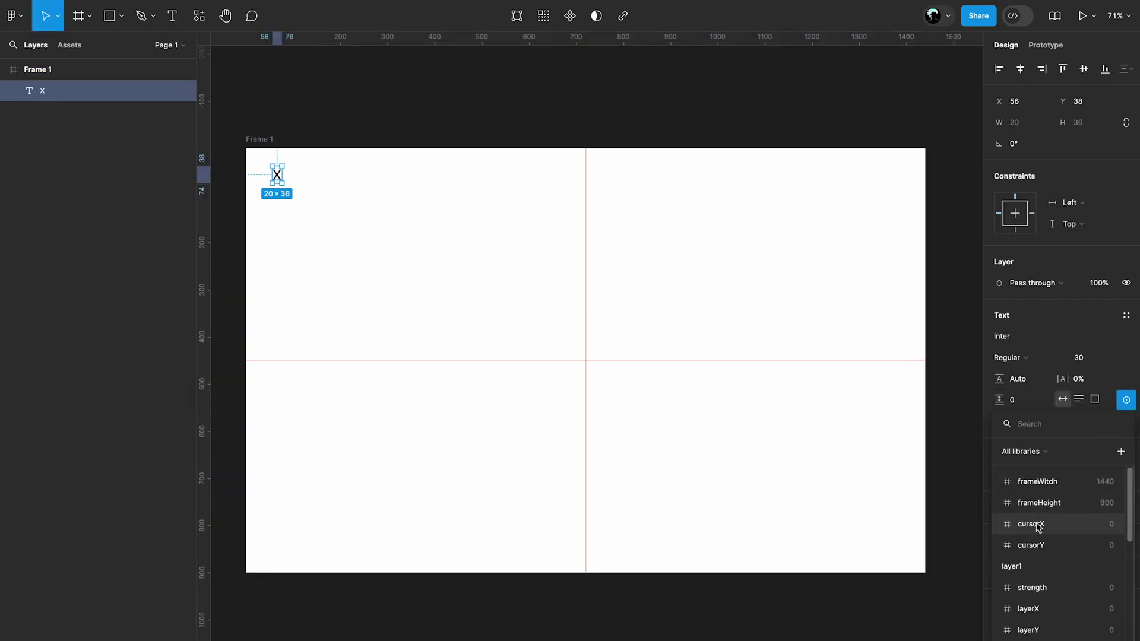
{"action": "left_click", "coordinate": [1037, 527]}
Step: Duplicate the cursorX text layer just below the original and bind the copy's content to the cursorY variable
{"action": "key", "text": "ctrl+d"}
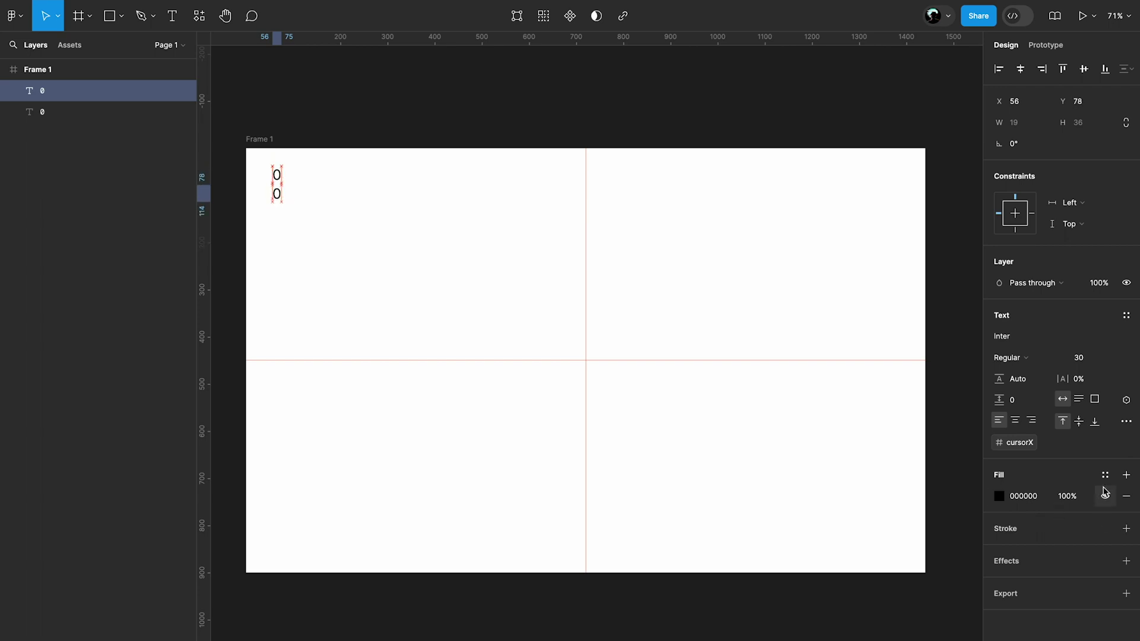
{"action": "left_click", "coordinate": [1126, 399]}
{"action": "left_click", "coordinate": [1032, 542]}
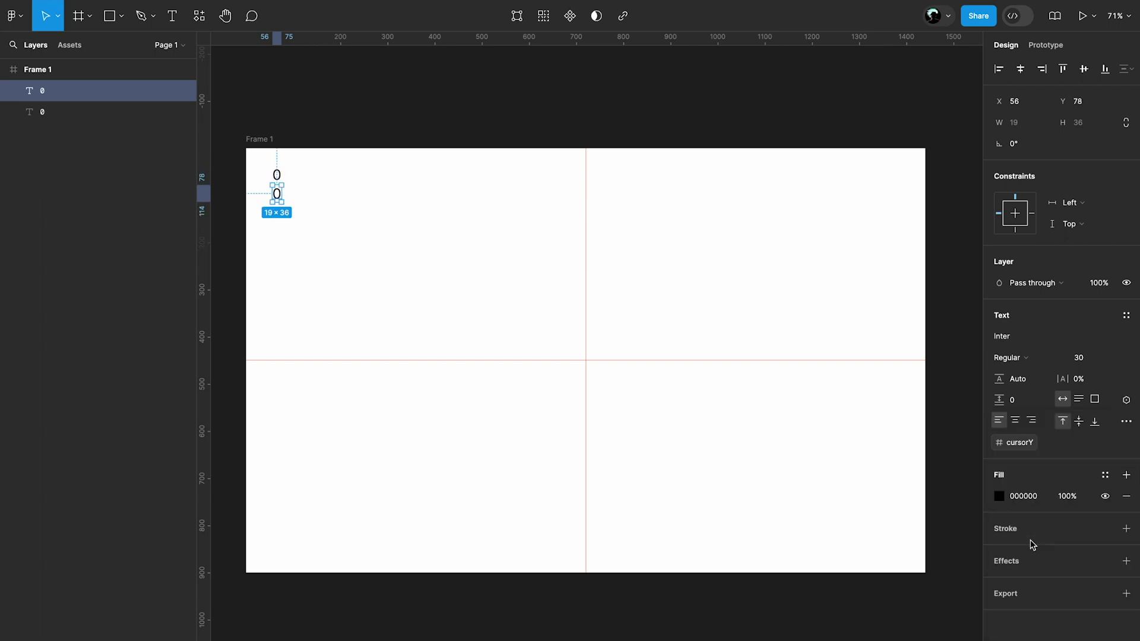
{"action": "left_click", "coordinate": [949, 316]}
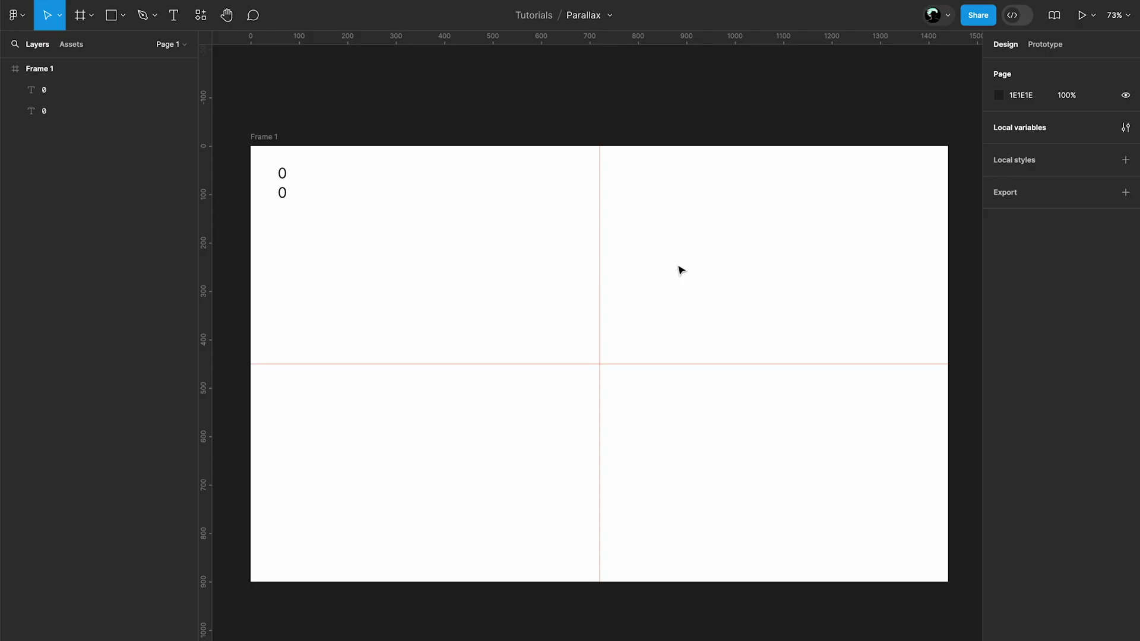
Step: Draw a frame about 104 × 900 inside Frame 1 from the vertical centre guide and set both its constraints to Scale
{"action": "key", "text": "f"}
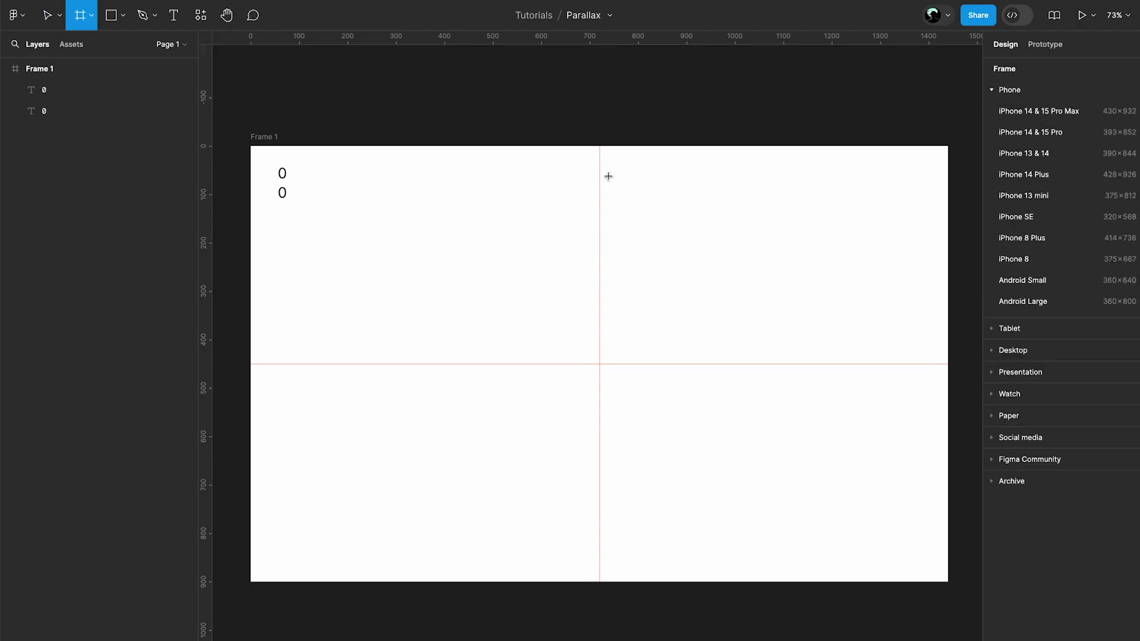
{"action": "left_click_drag", "start_coordinate": [599, 146], "coordinate": [649, 582]}
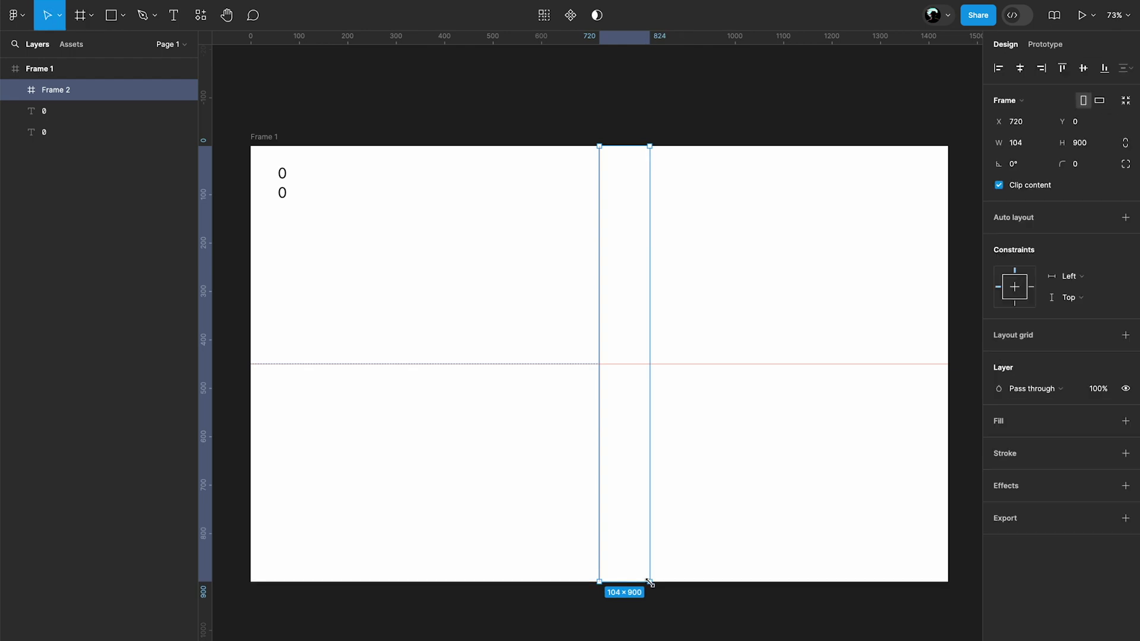
{"action": "left_click", "coordinate": [1079, 284]}
{"action": "left_click", "coordinate": [1072, 339]}
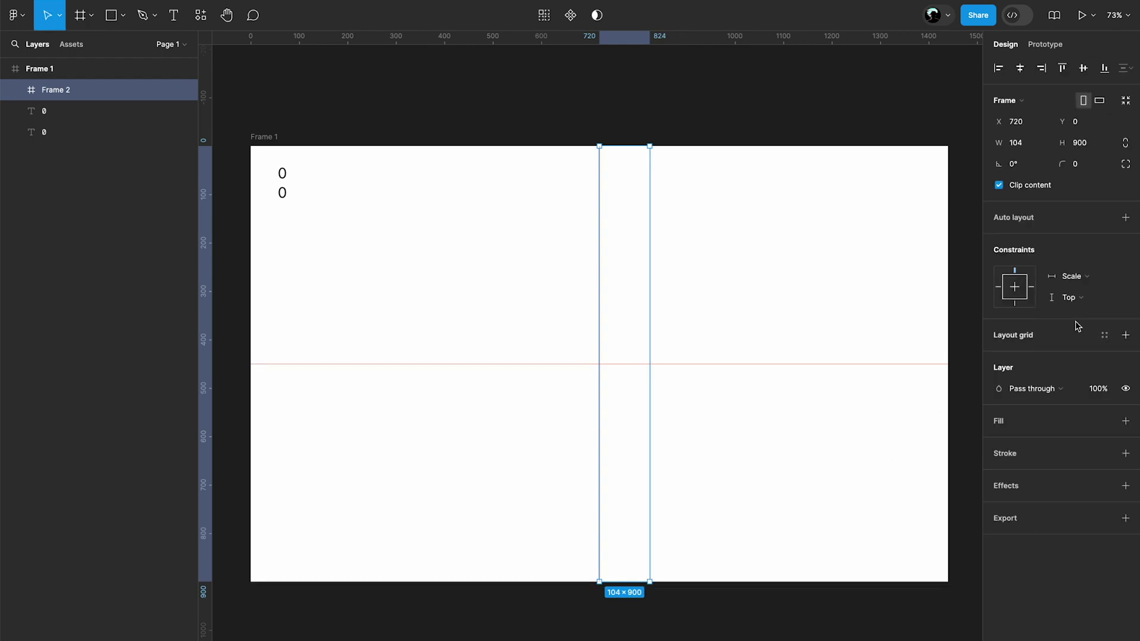
{"action": "left_click", "coordinate": [1072, 297]}
{"action": "left_click", "coordinate": [1077, 362]}
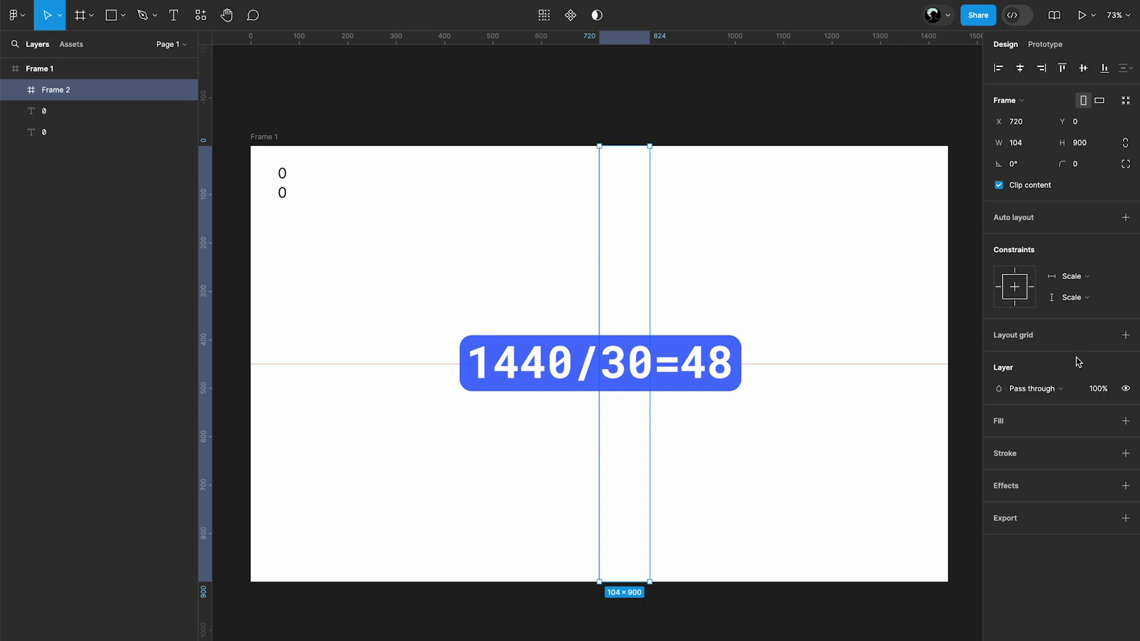
Step: Set the new strip frame's width to 48
{"action": "left_click", "coordinate": [1029, 140]}
{"action": "type", "text": "48"}
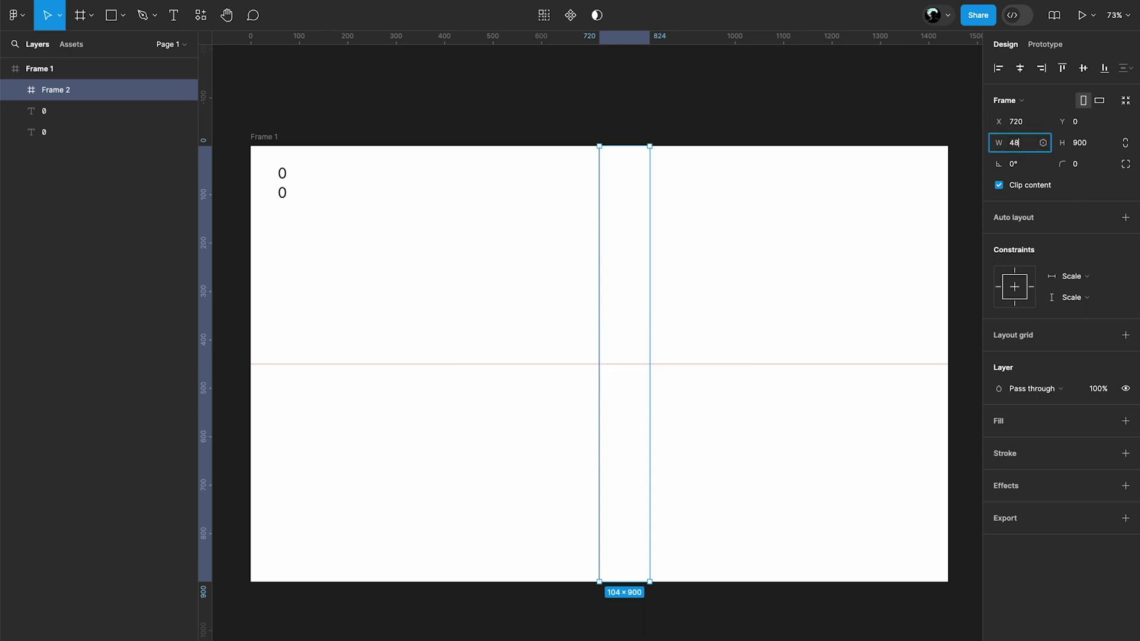
{"action": "key", "text": "Return"}
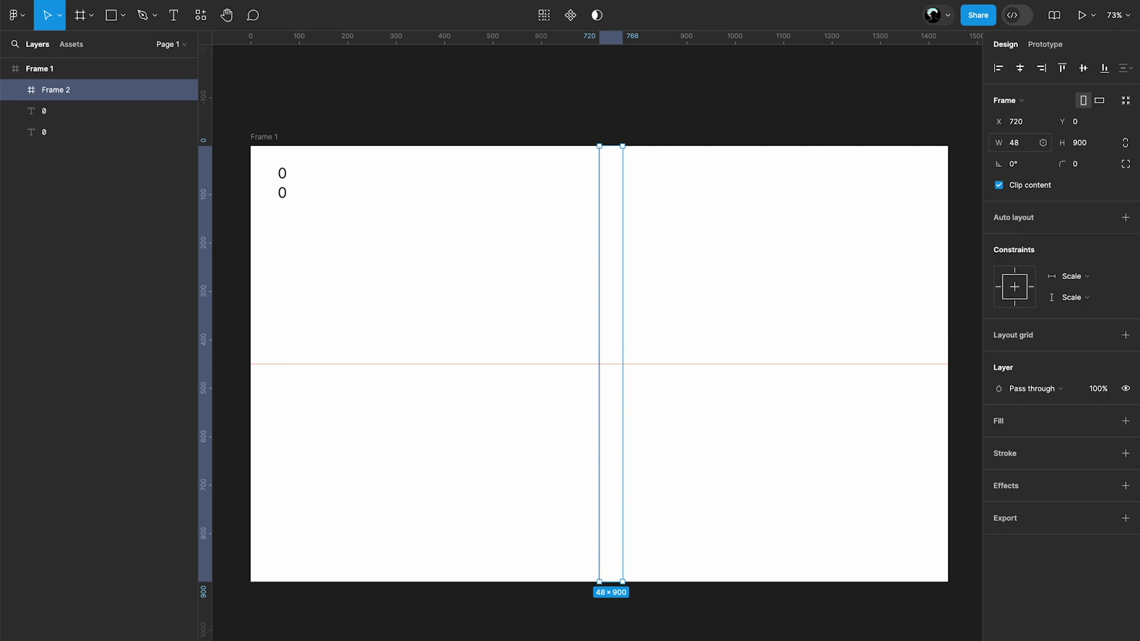
Step: Add a While hovering interaction to the strip frame with a Set variable action targeting cursorX
{"action": "left_click", "coordinate": [1045, 43]}
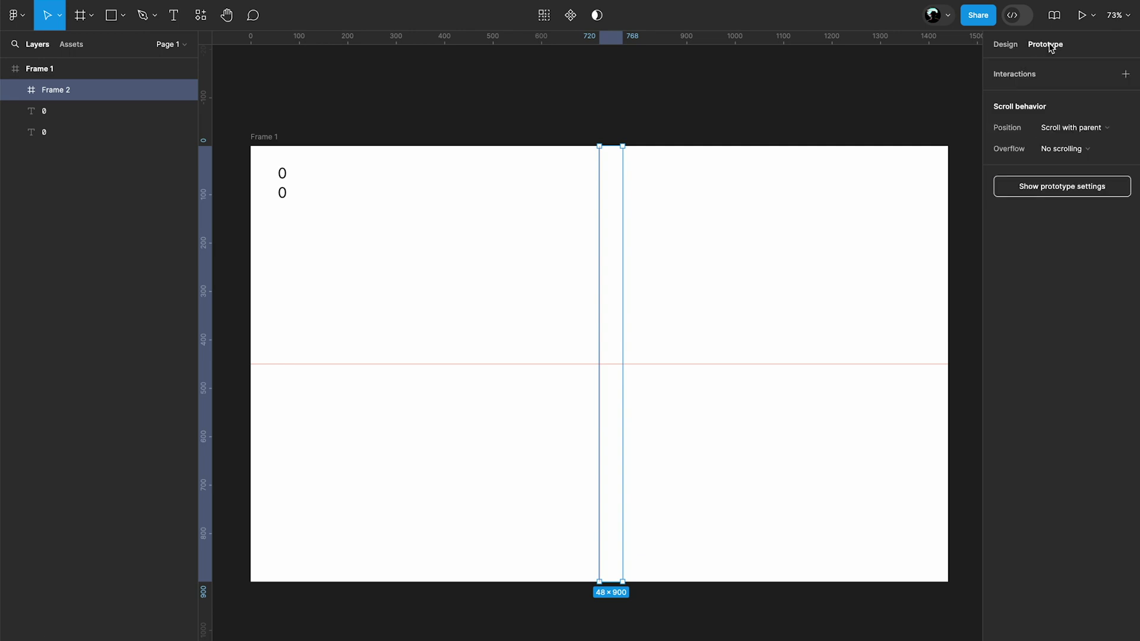
{"action": "left_click", "coordinate": [1129, 75]}
{"action": "left_click", "coordinate": [867, 95]}
{"action": "left_click", "coordinate": [867, 123]}
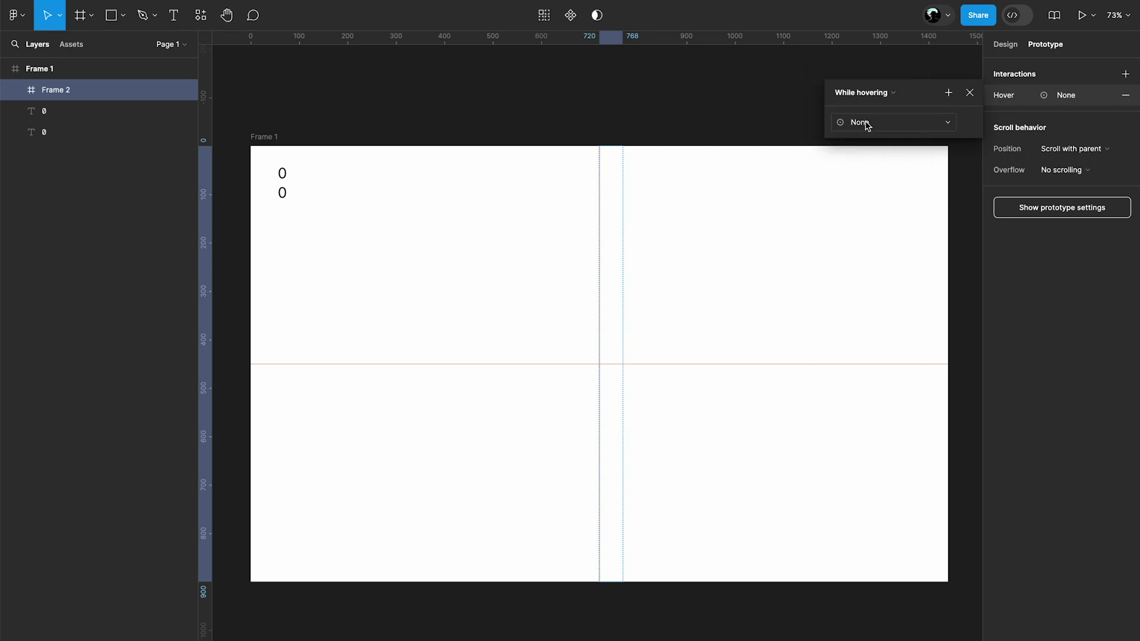
{"action": "left_click", "coordinate": [867, 123]}
{"action": "left_click", "coordinate": [867, 208]}
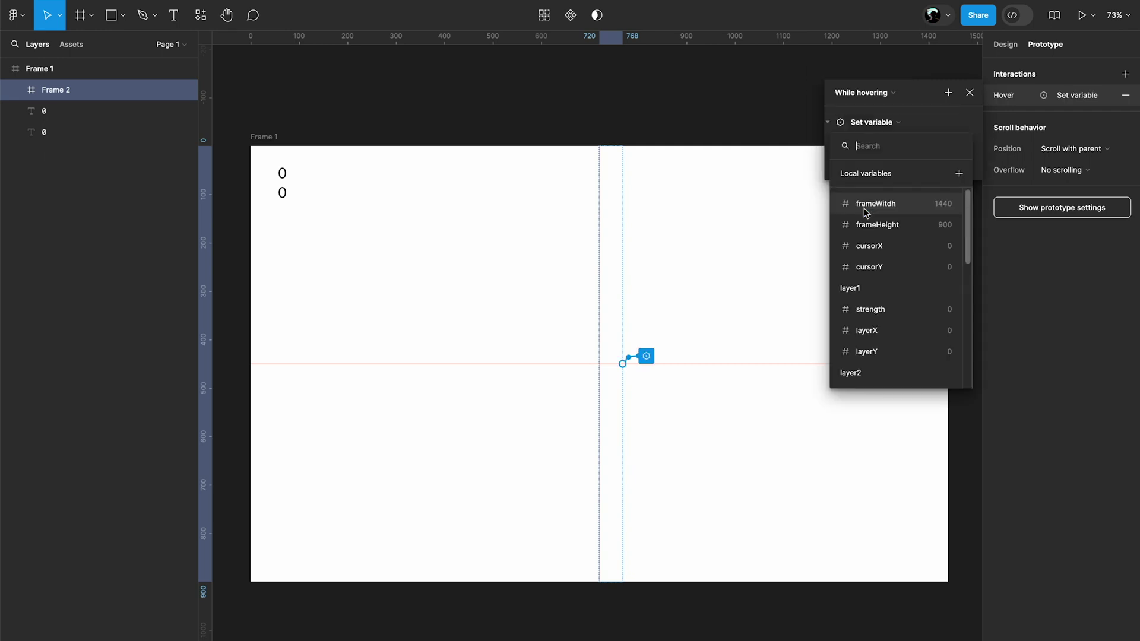
{"action": "left_click", "coordinate": [868, 246]}
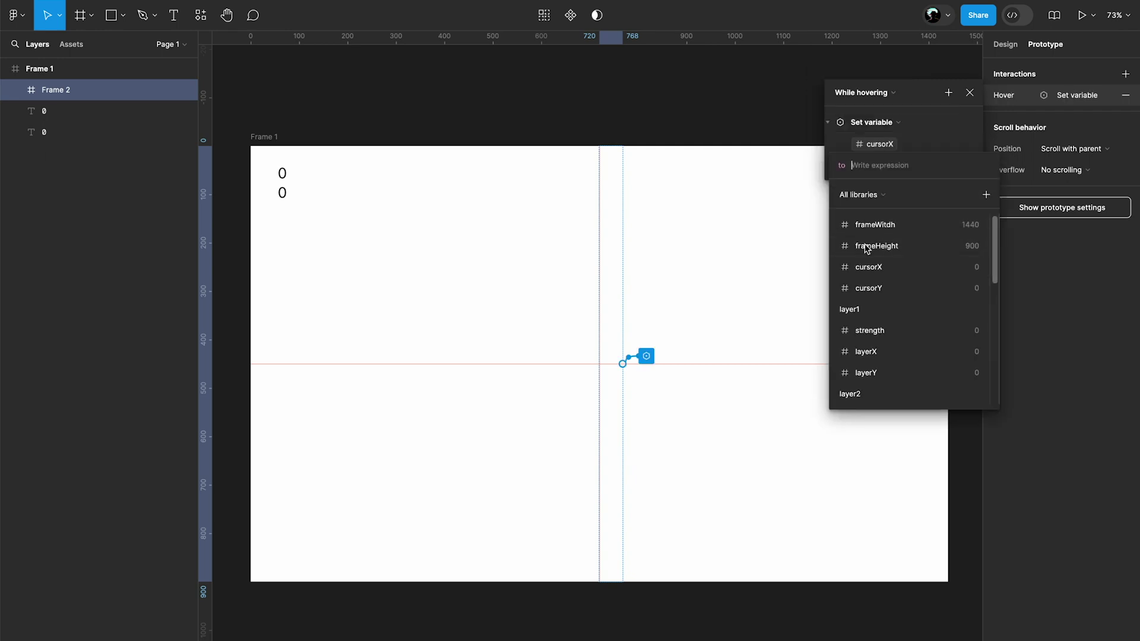
Step: Set the cursorX value in the hover action to the expression ( frameWitdh / 30 ) * 1
{"action": "type", "text": "( fram"}
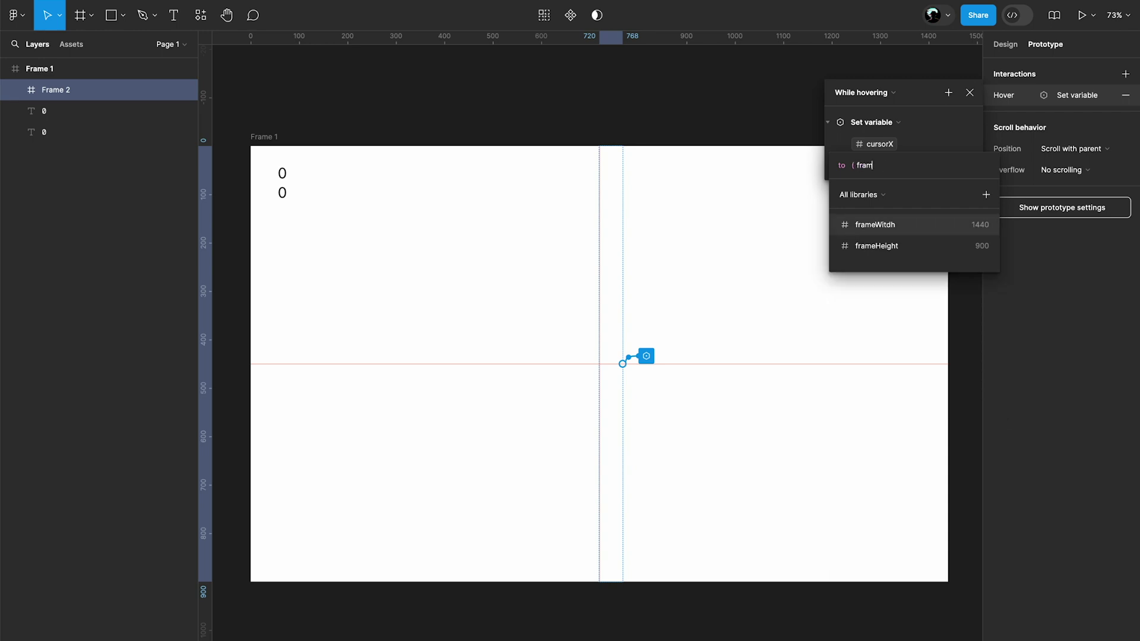
{"action": "key", "text": "Return"}
{"action": "type", "text": "/ 30"}
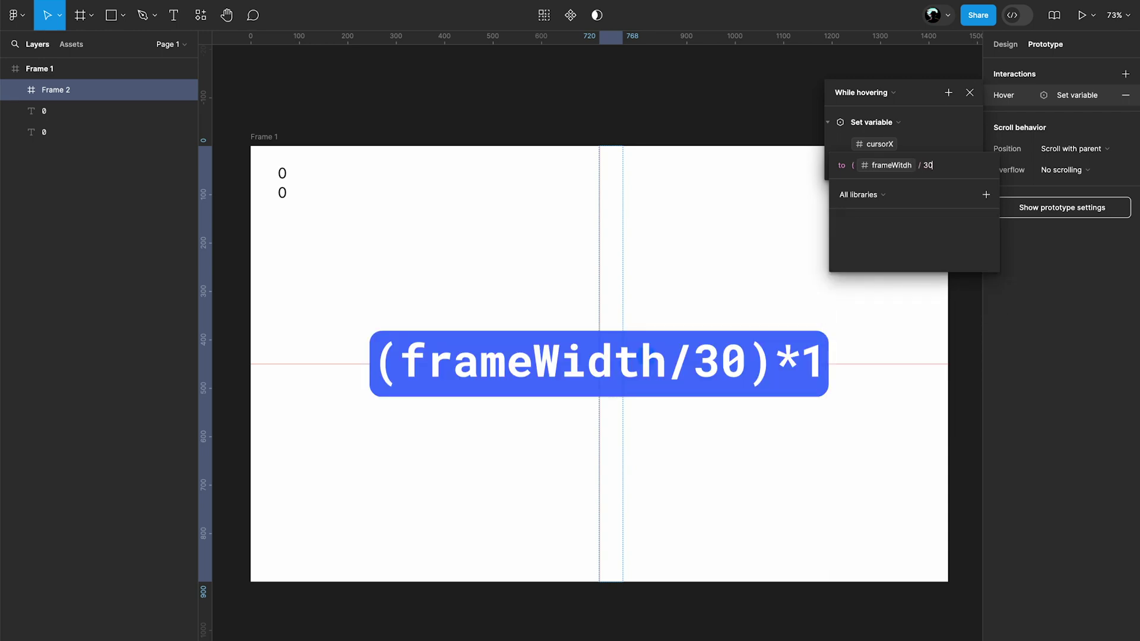
{"action": "type", "text": " ) * 1"}
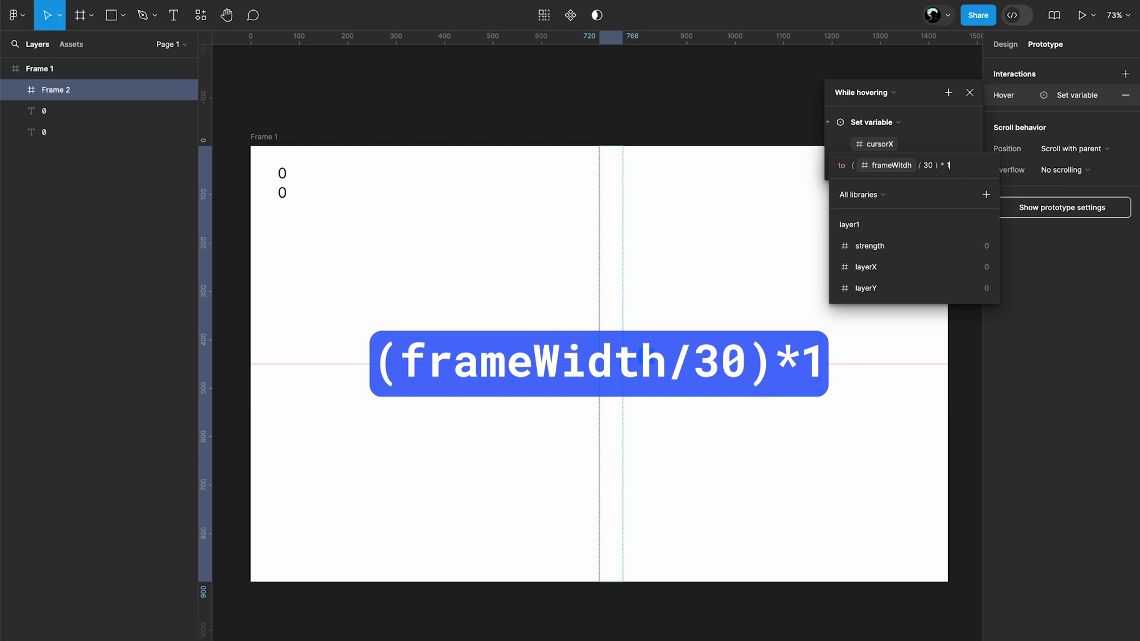
{"action": "key", "text": "Return"}
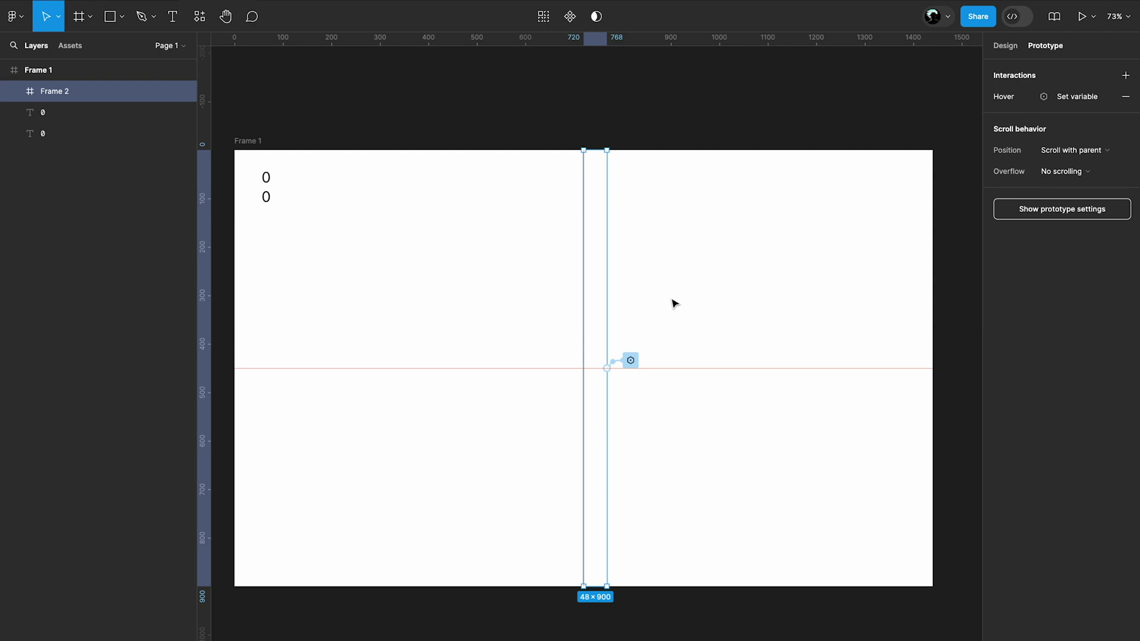
Step: Duplicate the strip frame edge to edge until 15 strips fill the right half of Frame 1
{"action": "left_click_drag", "start_coordinate": [596, 285], "coordinate": [622, 285]}
{"action": "key", "text": "ctrl+d"}
{"action": "key", "text": "ctrl+d"}
{"action": "key", "text": "ctrl+d"}
{"action": "key", "text": "ctrl+d"}
{"action": "key", "text": "ctrl+d"}
{"action": "key", "text": "ctrl+d"}
{"action": "key", "text": "ctrl+d"}
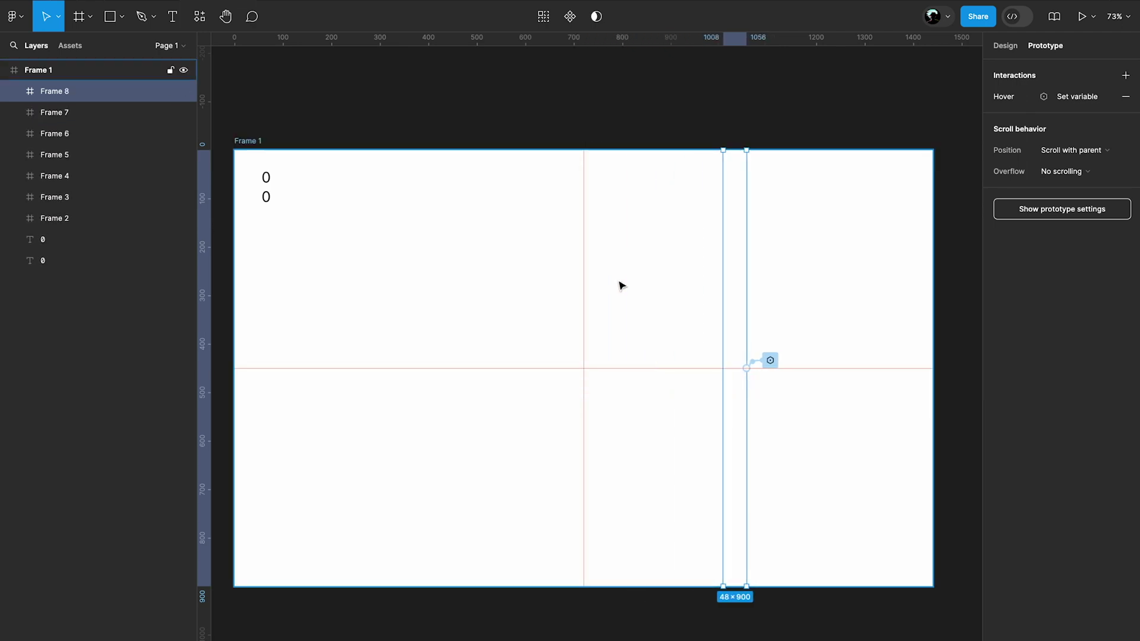
{"action": "key", "text": "ctrl+d"}
{"action": "key", "text": "ctrl+d"}
{"action": "key", "text": "ctrl+d"}
{"action": "key", "text": "ctrl+d"}
{"action": "key", "text": "ctrl+d"}
{"action": "key", "text": "ctrl+d"}
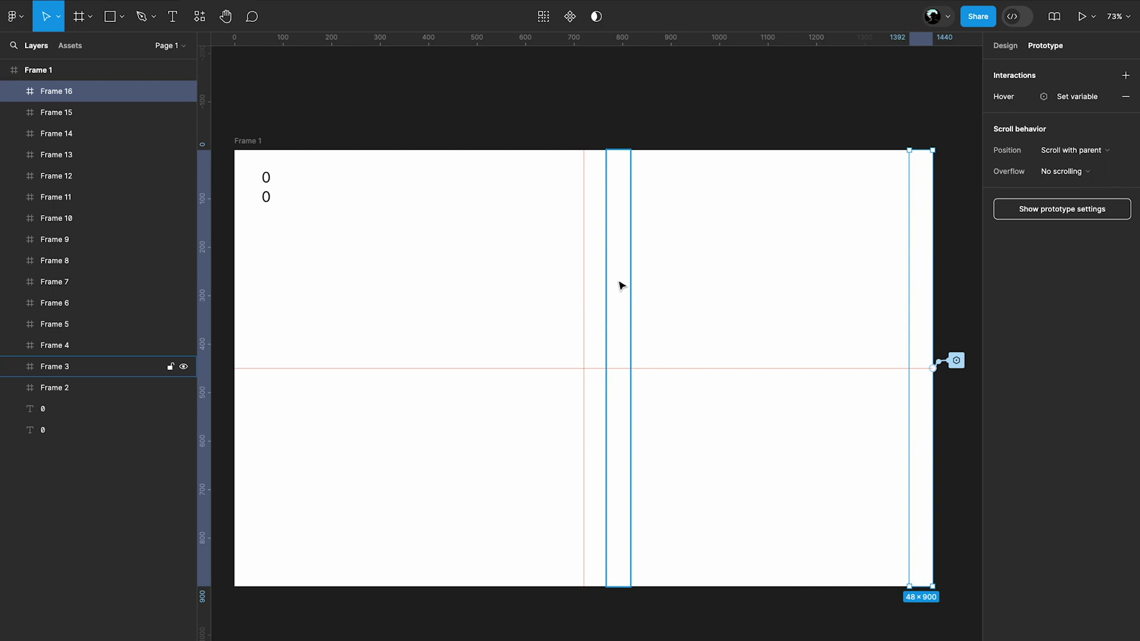
Step: Wrap the 15 strips in an auto layout frame and batch-rename them with the pattern $nn, ascending from 1
{"action": "left_click", "coordinate": [91, 389], "text": "shift"}
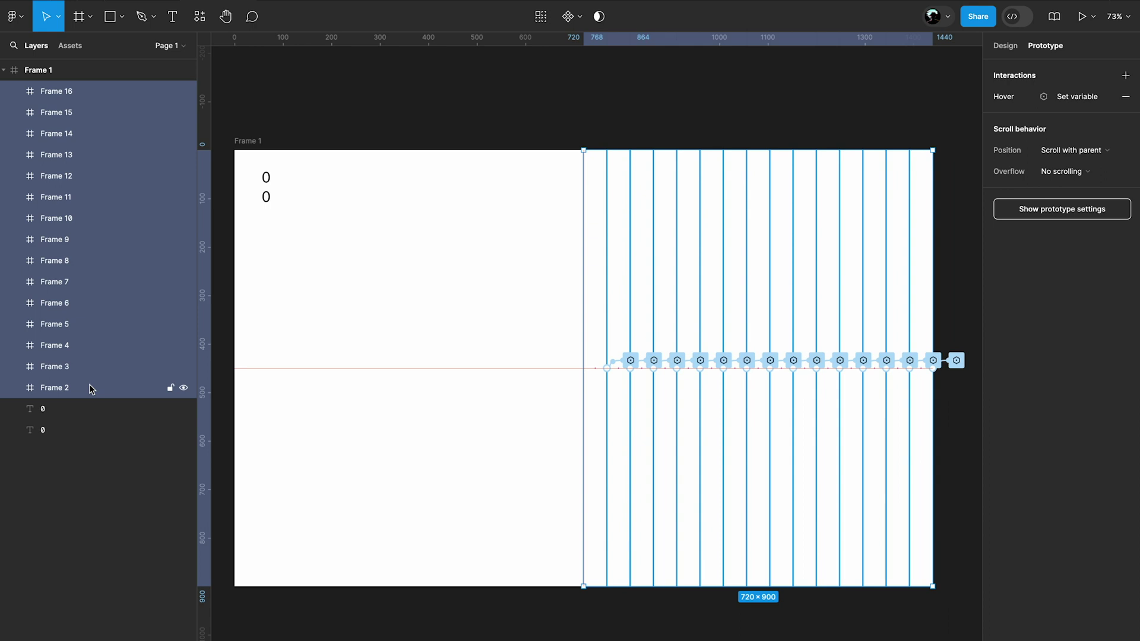
{"action": "key", "text": "shift+a"}
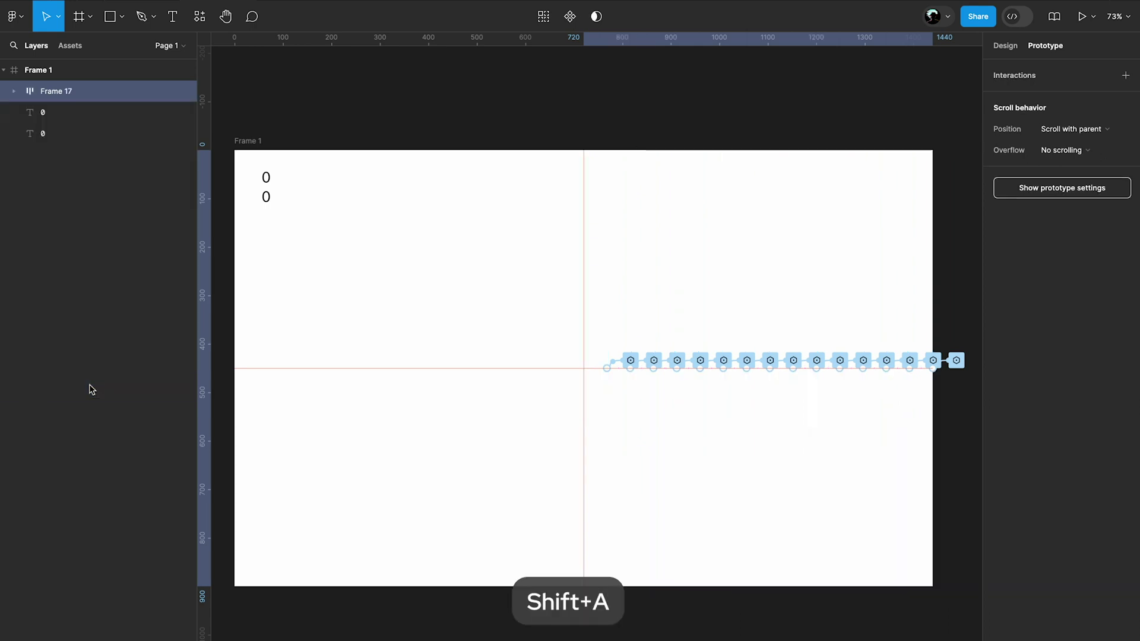
{"action": "key", "text": "Return"}
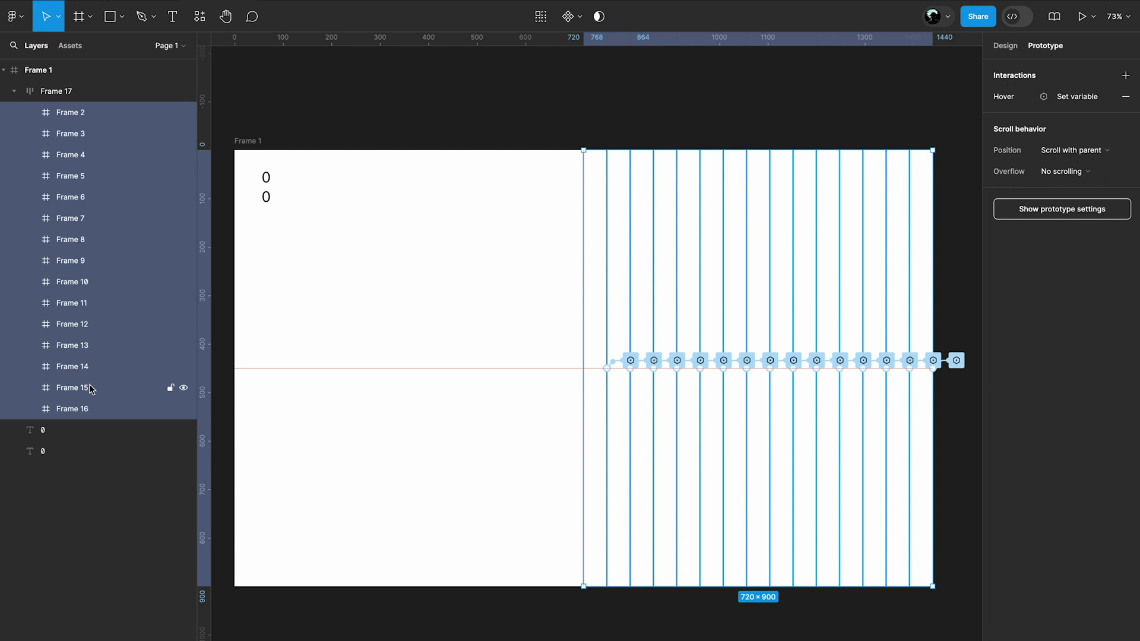
{"action": "key", "text": "ctrl+r"}
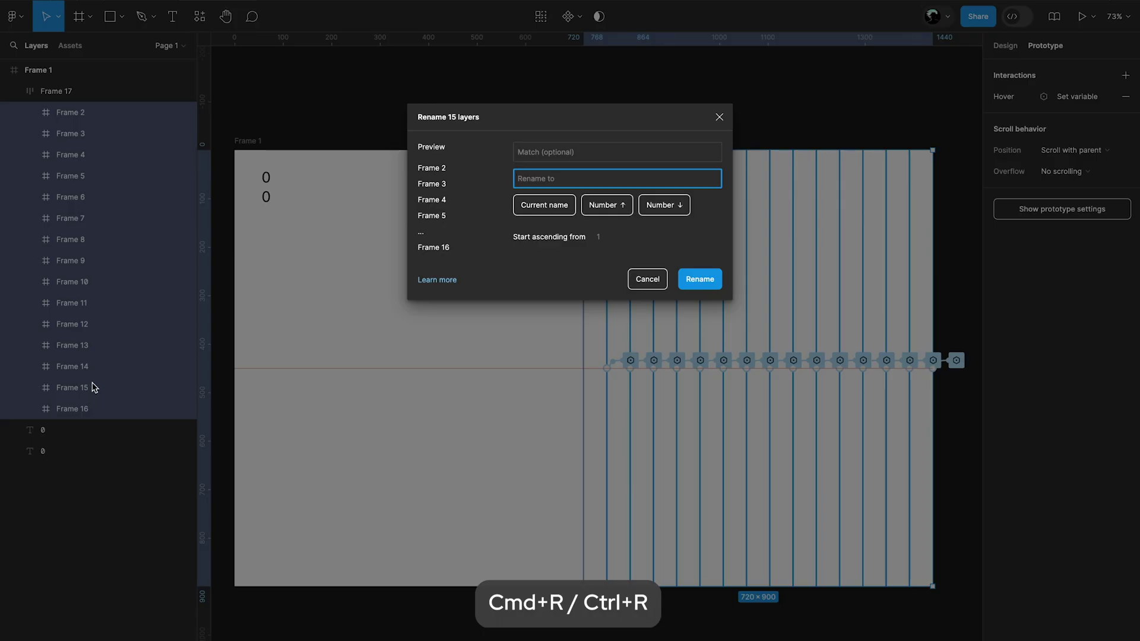
{"action": "type", "text": "$nn"}
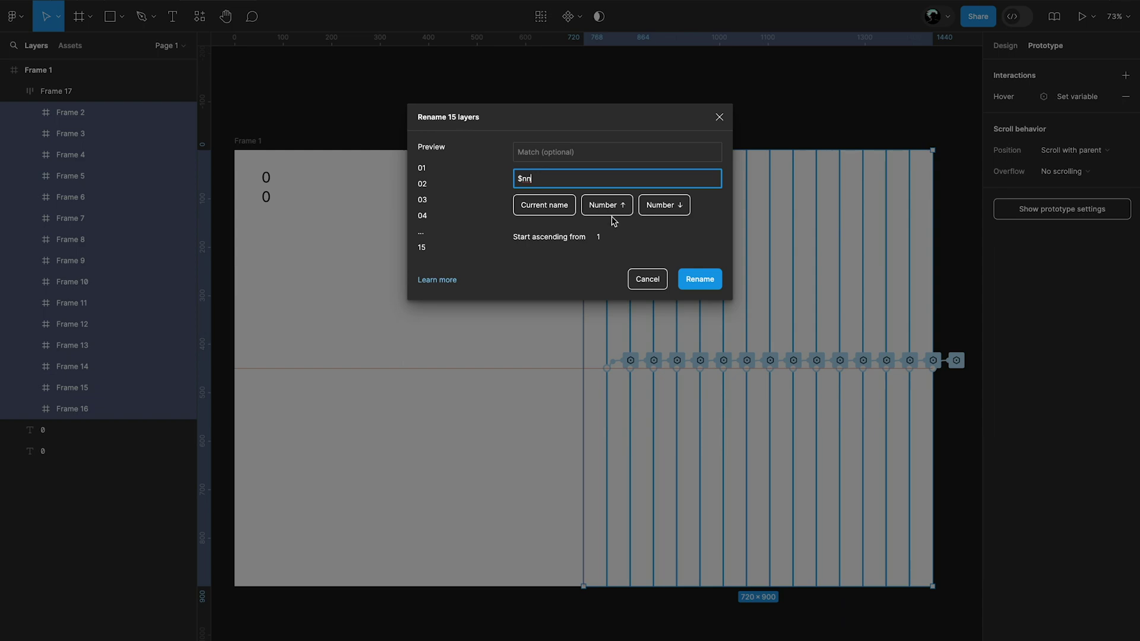
{"action": "left_click", "coordinate": [700, 280]}
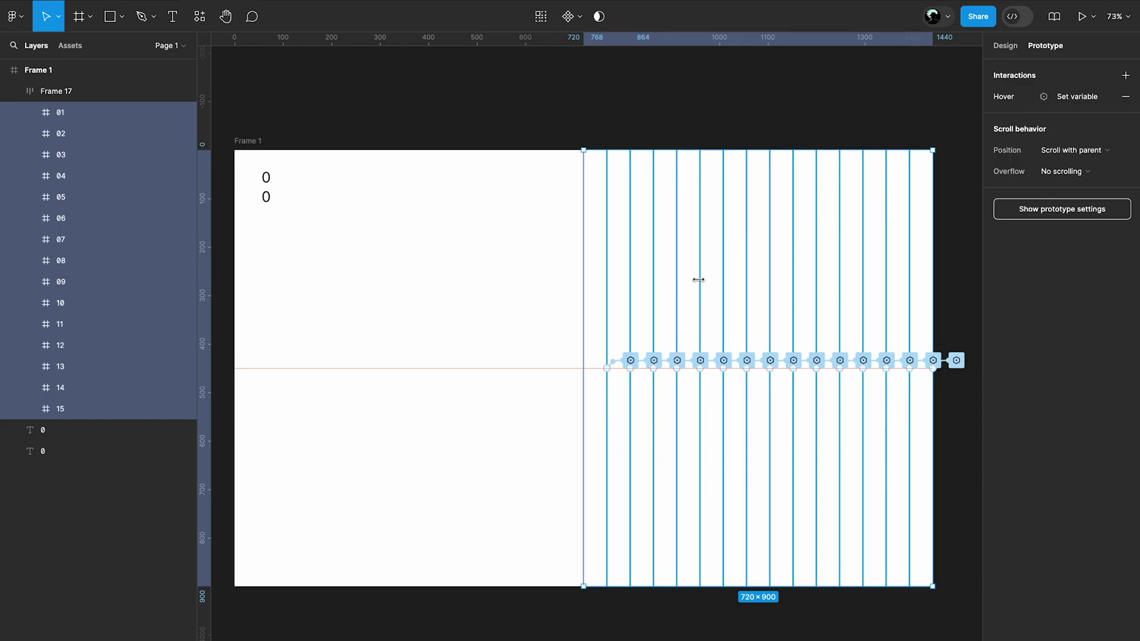
Step: Change strip 02's hover expression for cursorX to ( frameWitdh / 30 ) * 2
{"action": "left_click", "coordinate": [623, 229]}
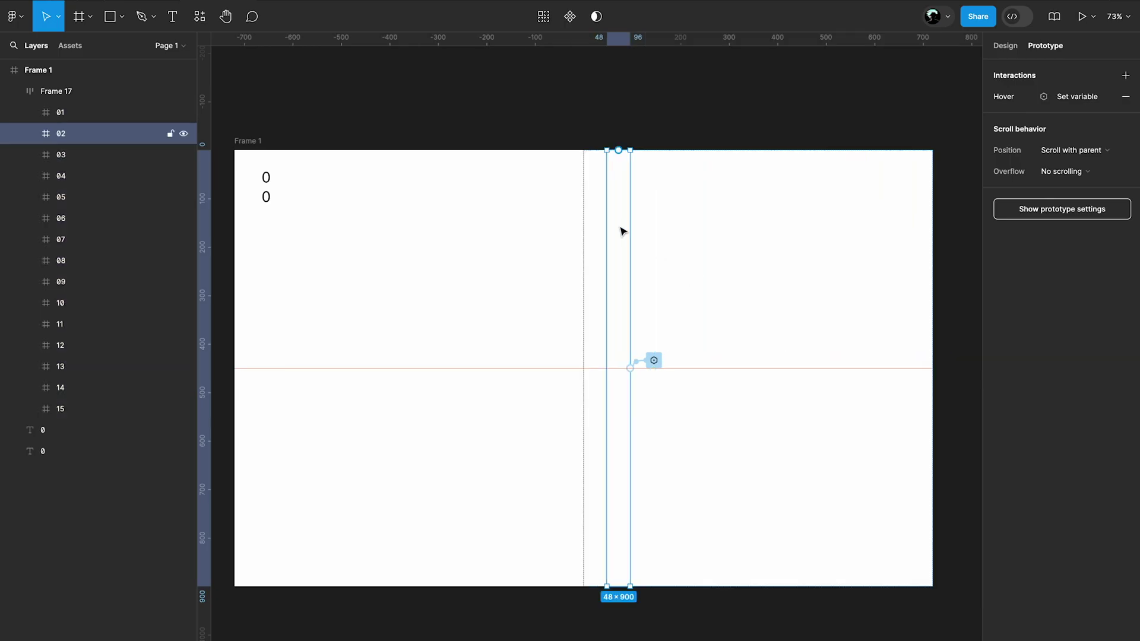
{"action": "left_click", "coordinate": [996, 97]}
{"action": "type", "text": "1"}
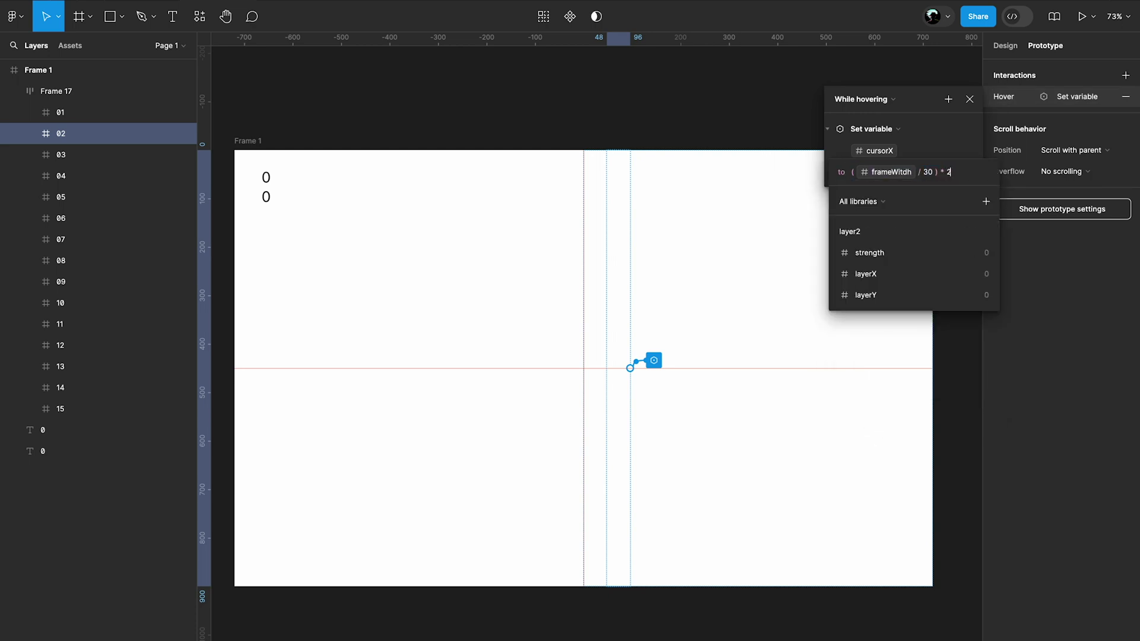
{"action": "key", "text": "Return"}
Step: Change strip 03's hover expression for cursorX to ( frameWitdh / 30 ) * 3
{"action": "key", "text": "Tab"}
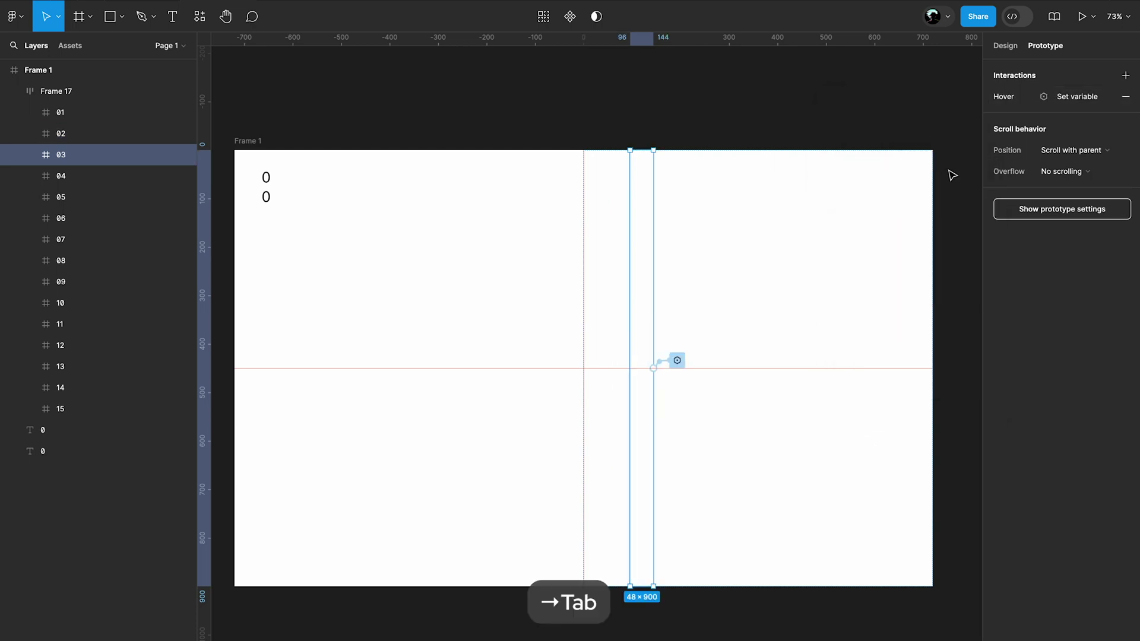
{"action": "left_click", "coordinate": [1007, 100]}
{"action": "left_click", "coordinate": [952, 170]}
{"action": "type", "text": "1"}
{"action": "key", "text": "Return"}
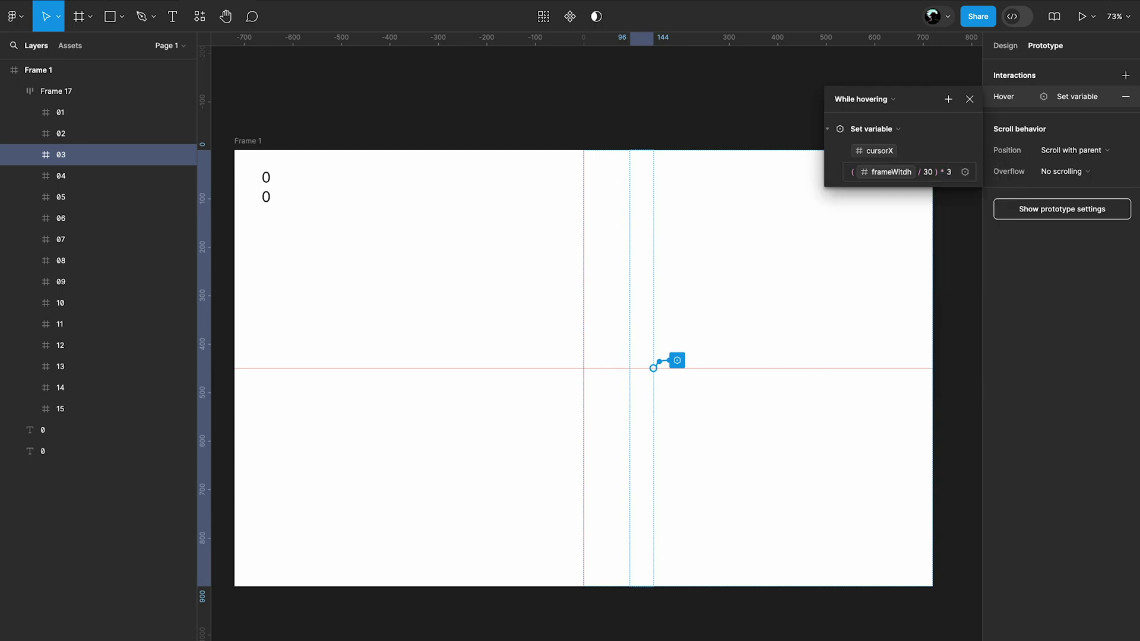
Step: Change the final multiplier in the cursorX hover expressions of strips 04 and 05 to match each strip's number
{"action": "key", "text": "Tab"}
{"action": "left_click", "coordinate": [997, 98]}
{"action": "left_click", "coordinate": [944, 173]}
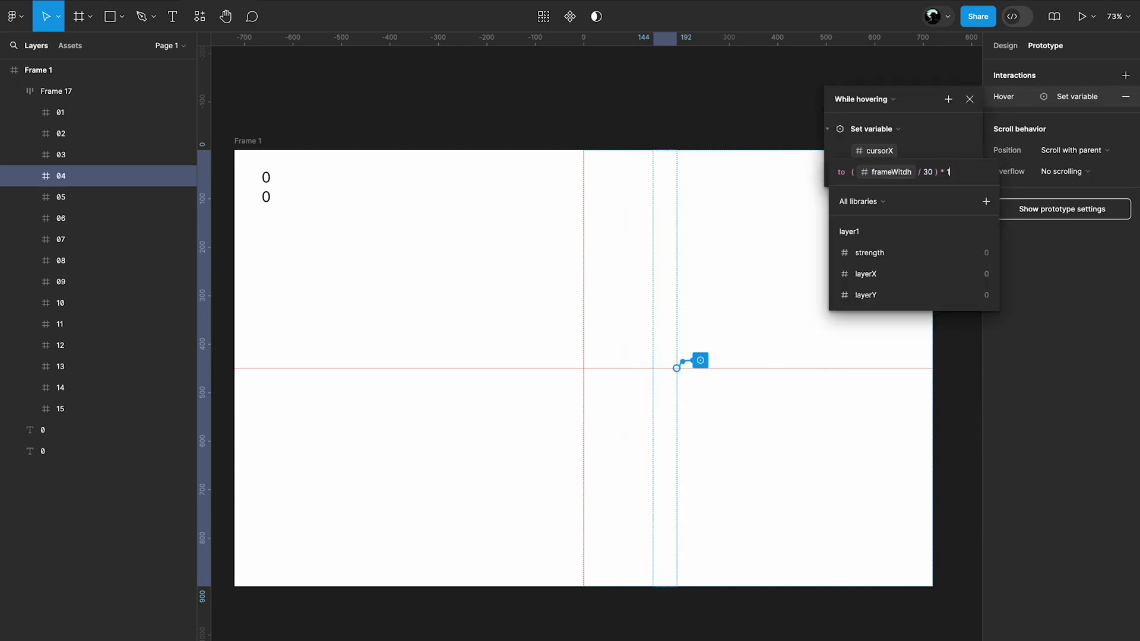
{"action": "key", "text": "Return"}
{"action": "key", "text": "Tab"}
{"action": "left_click", "coordinate": [1003, 98]}
{"action": "left_click", "coordinate": [936, 170]}
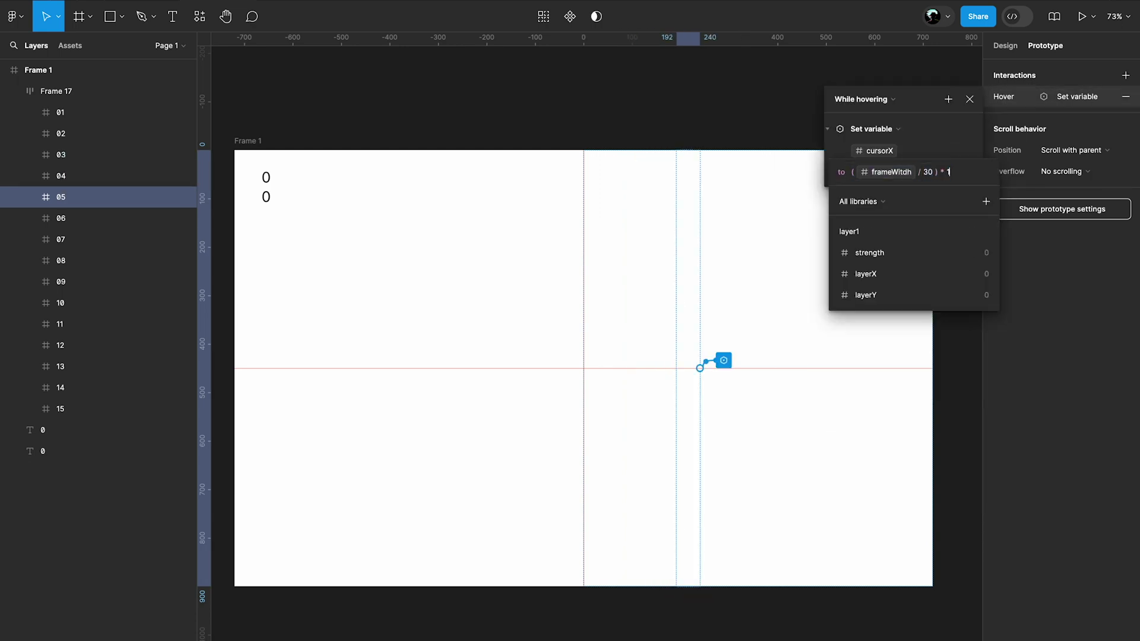
{"action": "key", "text": "Return"}
Step: Change the final multiplier in the cursorX hover expressions of strips 06 and 07 to match each strip's number
{"action": "key", "text": "Tab"}
{"action": "left_click", "coordinate": [1004, 98]}
{"action": "left_click", "coordinate": [934, 171]}
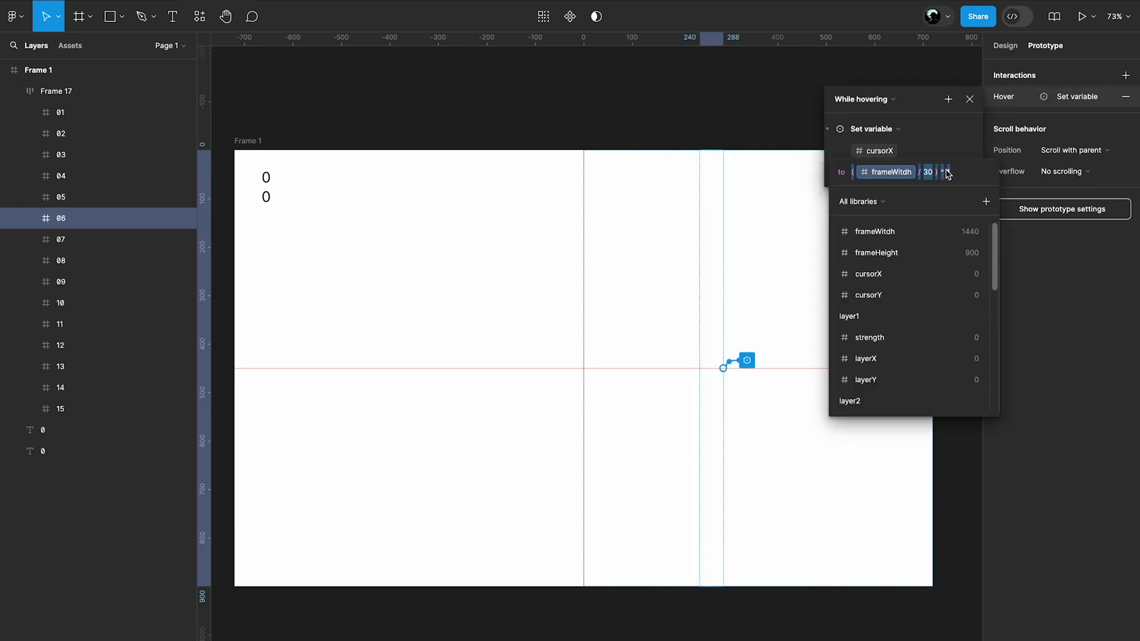
{"action": "key", "text": "Return"}
{"action": "key", "text": "Tab"}
{"action": "left_click", "coordinate": [1004, 101]}
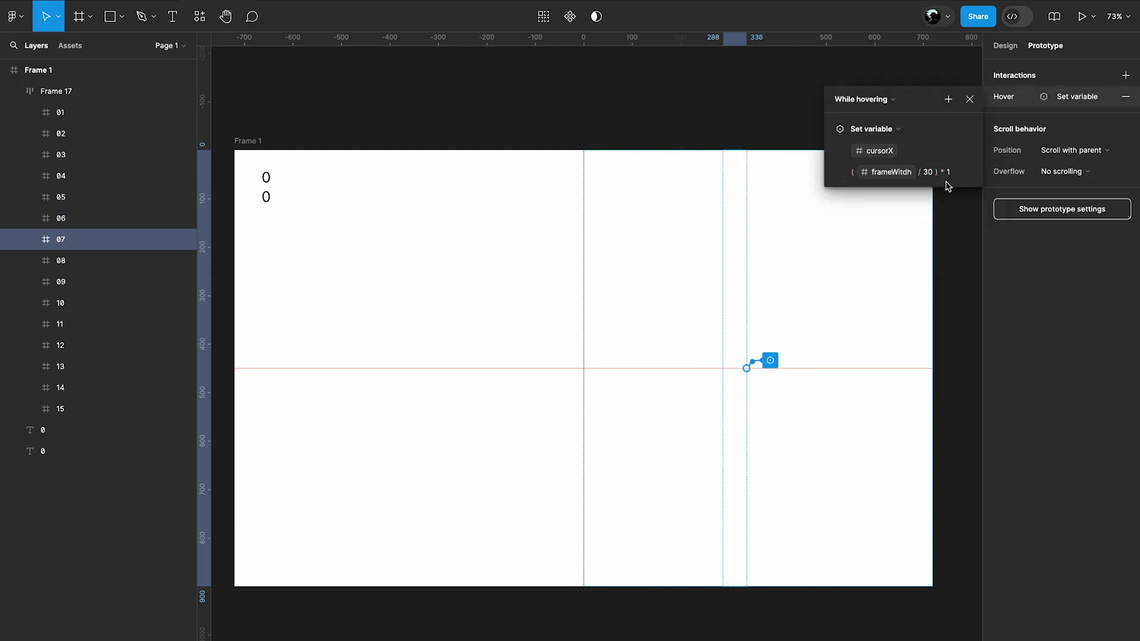
{"action": "left_click", "coordinate": [944, 176]}
{"action": "key", "text": "Return"}
Step: Change strip 08's hover expression for cursorX to ( frameWitdh / 30 ) * 8
{"action": "key", "text": "Tab"}
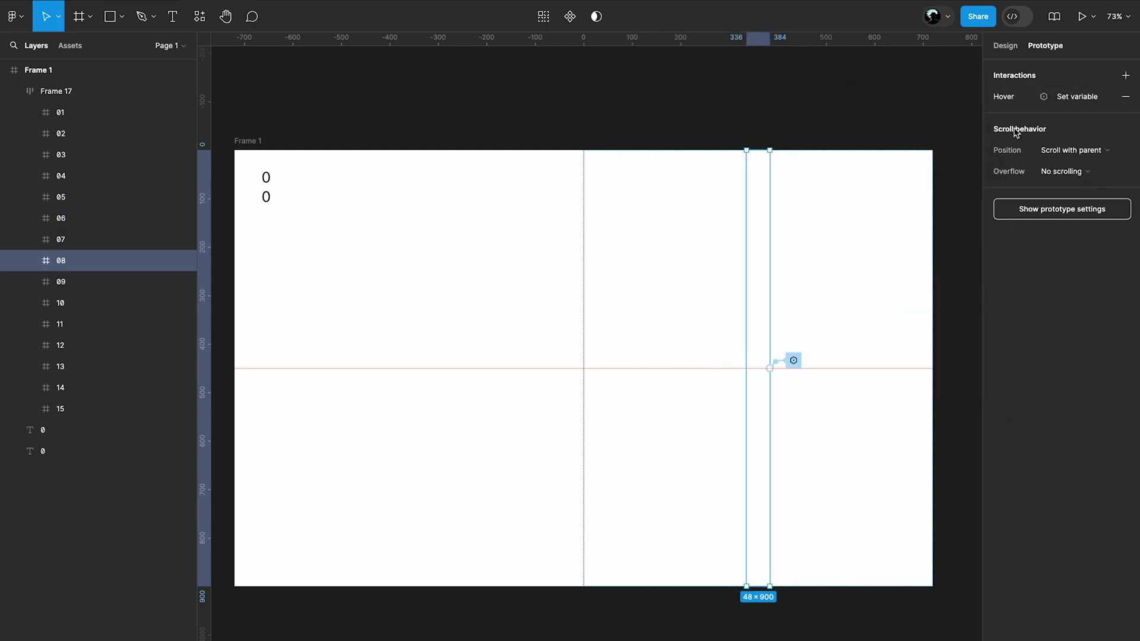
{"action": "left_click", "coordinate": [1004, 97]}
{"action": "left_click", "coordinate": [946, 172]}
{"action": "key", "text": "Return"}
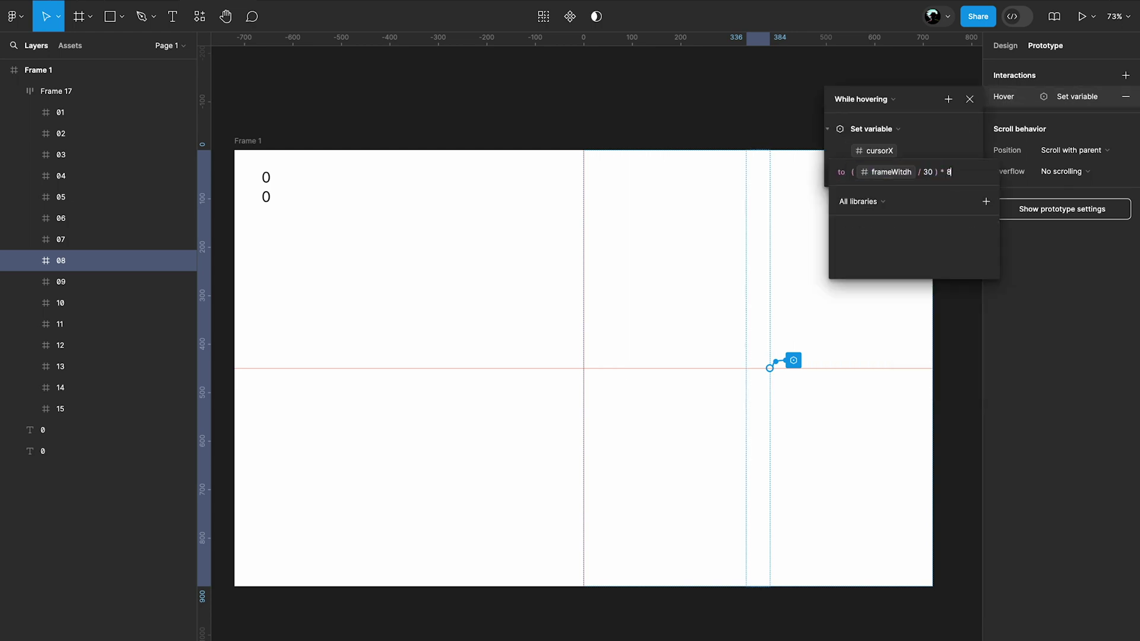
Step: Change the final multiplier in the cursorX hover expressions of strips 09 and 10 to match each strip's number
{"action": "key", "text": "Tab"}
{"action": "left_click", "coordinate": [934, 173]}
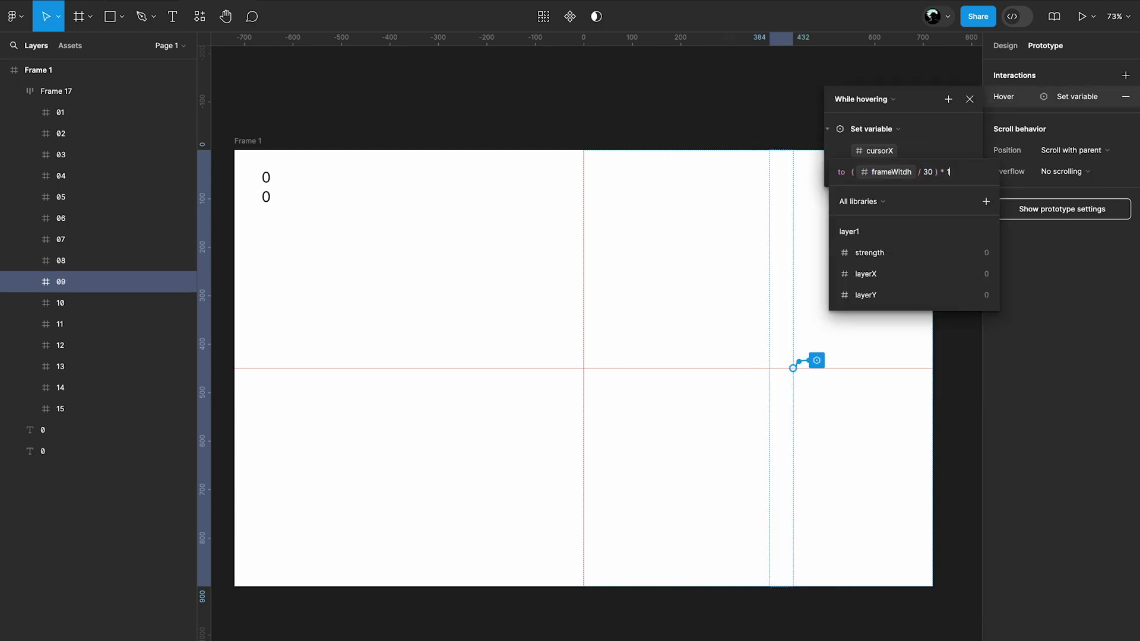
{"action": "key", "text": "Return"}
{"action": "key", "text": "Tab"}
{"action": "left_click", "coordinate": [997, 101]}
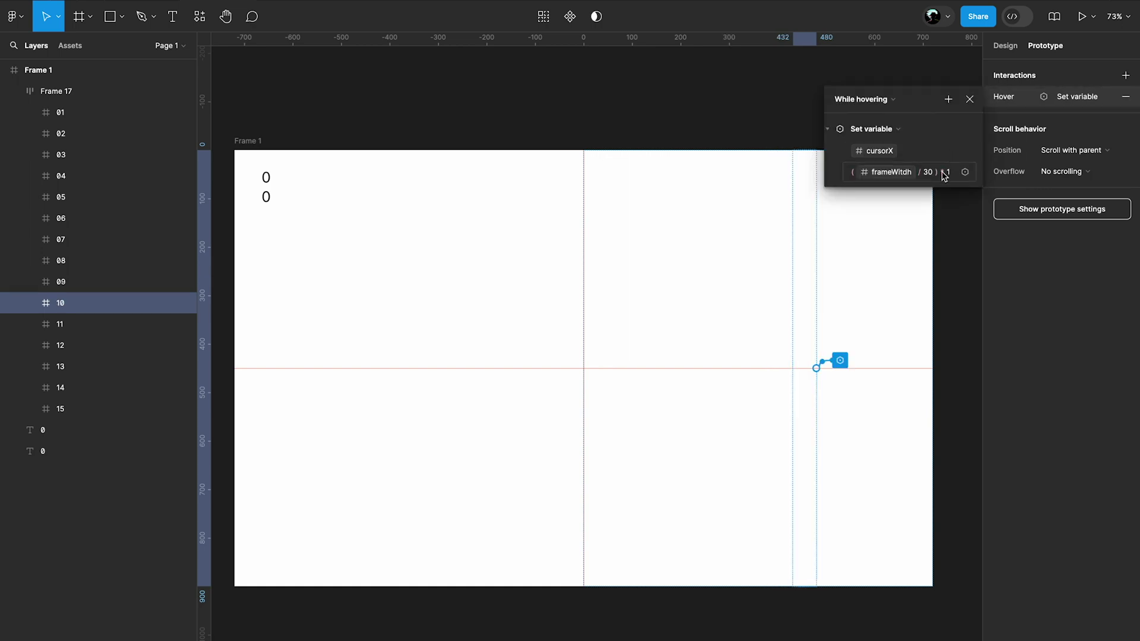
{"action": "key", "text": "Tab"}
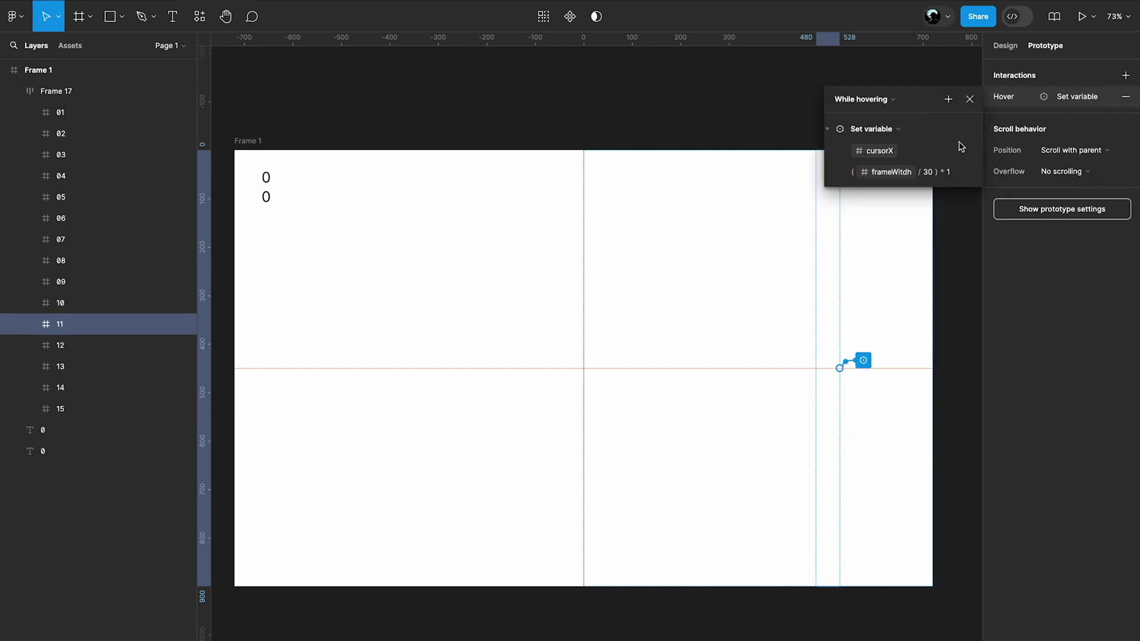
Step: Change the final multiplier in the cursorX hover expressions of strips 11 and 12 to match each strip's number
{"action": "left_click", "coordinate": [941, 173]}
{"action": "key", "text": "Return"}
{"action": "key", "text": "Tab"}
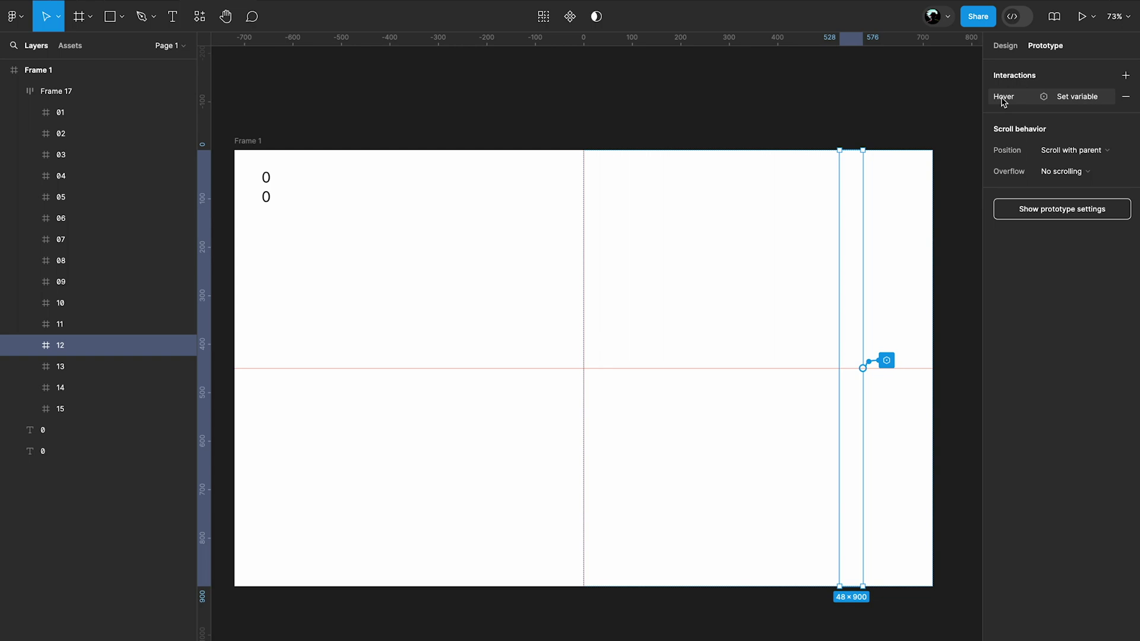
{"action": "left_click", "coordinate": [1003, 97]}
{"action": "left_click", "coordinate": [941, 173]}
{"action": "key", "text": "Return"}
{"action": "key", "text": "Tab"}
Step: Change the final multiplier in the cursorX hover expressions of strips 13 and 14 to match each strip's number
{"action": "left_click", "coordinate": [1000, 97]}
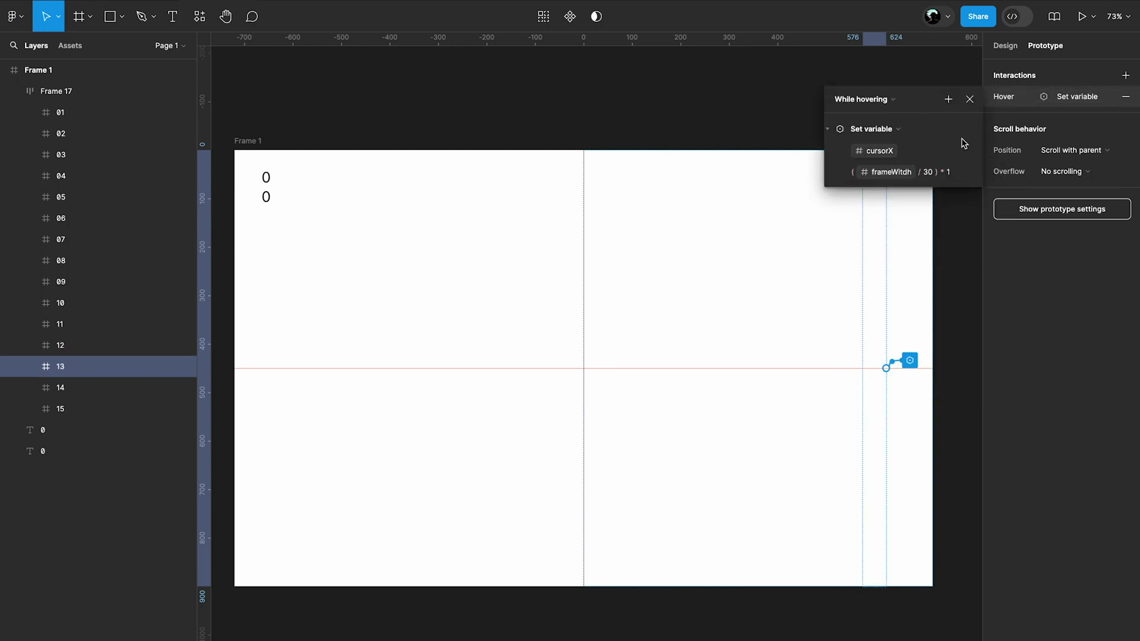
{"action": "left_click", "coordinate": [936, 174]}
{"action": "key", "text": "Return"}
{"action": "key", "text": "Tab"}
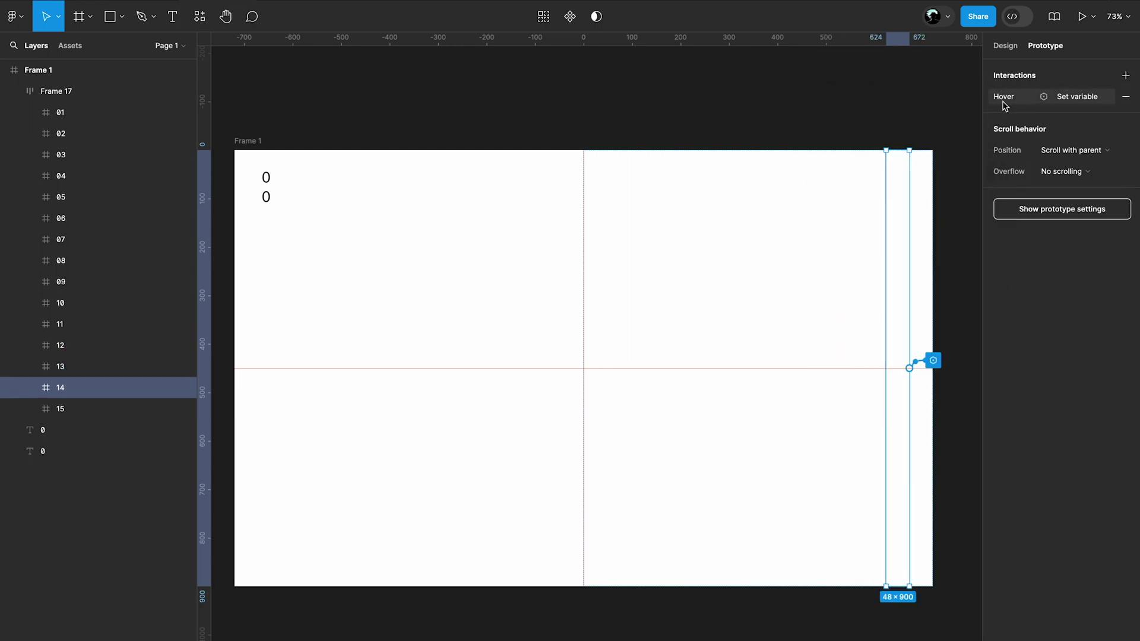
{"action": "left_click", "coordinate": [1003, 97]}
{"action": "left_click", "coordinate": [952, 173]}
{"action": "key", "text": "Return"}
{"action": "key", "text": "Tab"}
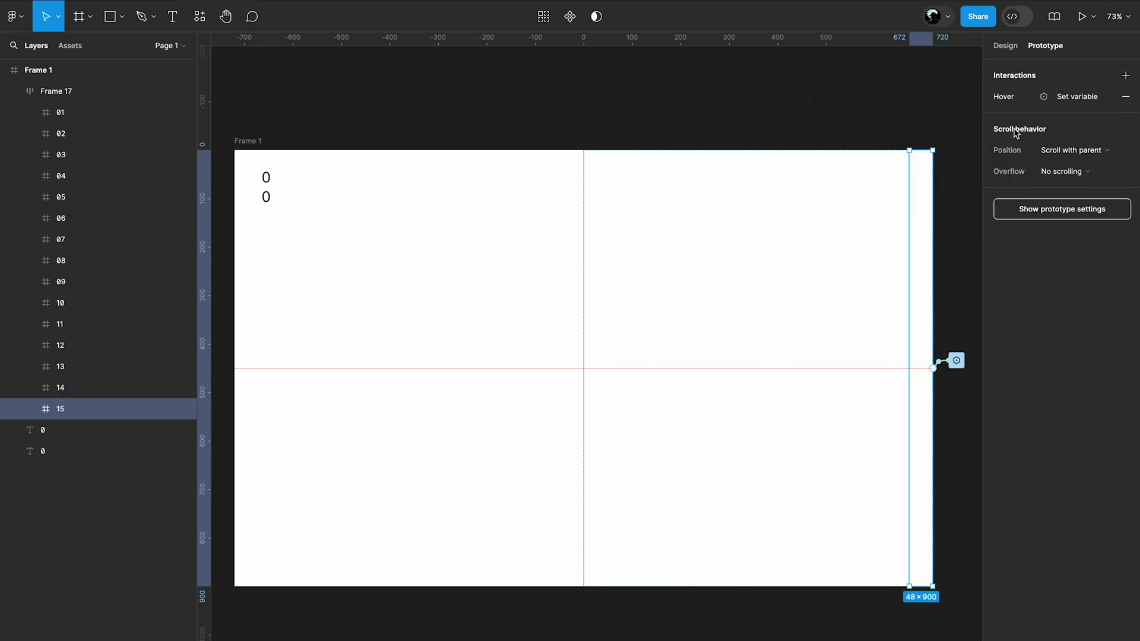
Step: Change strip 15's hover expression for cursorX to ( frameWitdh / 30 ) * 15 and preview the prototype
{"action": "left_click", "coordinate": [1002, 98]}
{"action": "left_click", "coordinate": [948, 172]}
{"action": "type", "text": "15"}
{"action": "key", "text": "Return"}
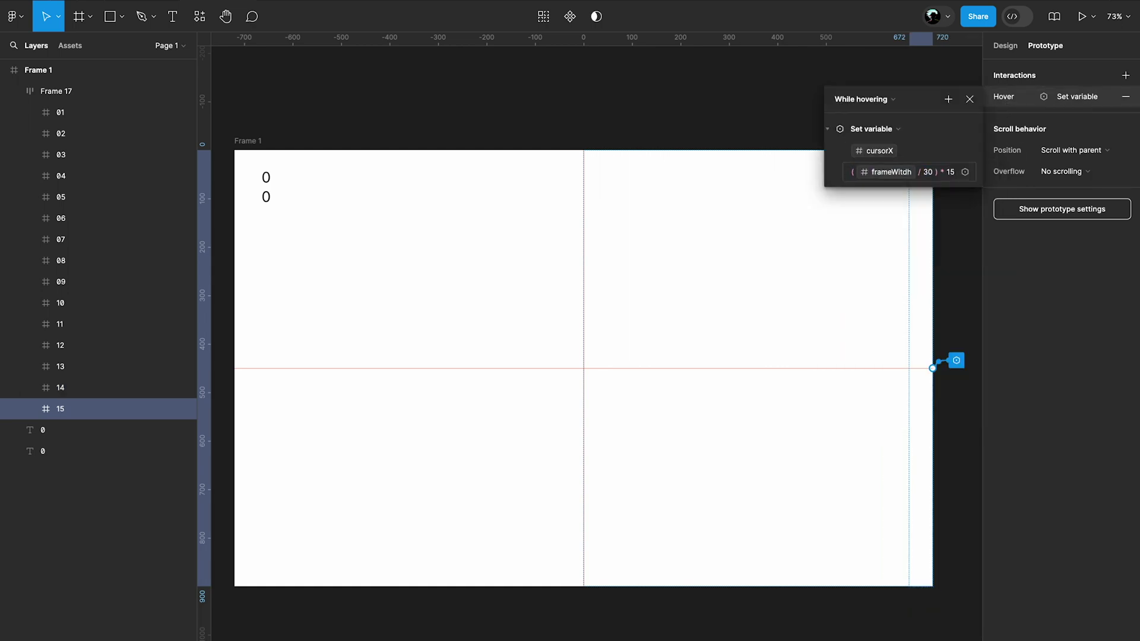
{"action": "left_click", "coordinate": [969, 100]}
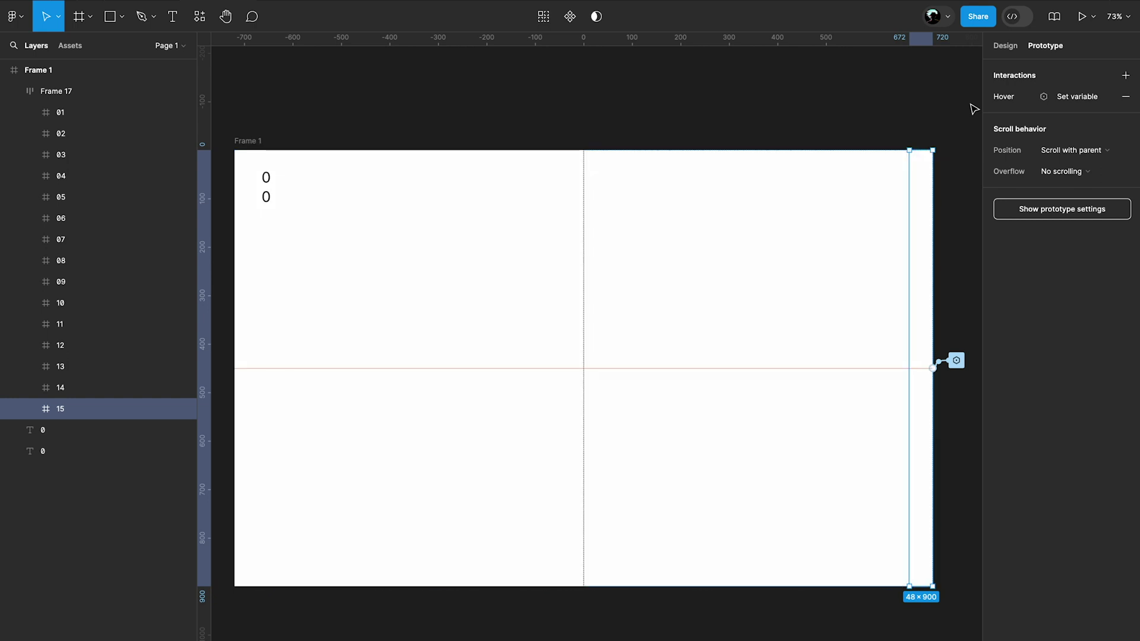
{"action": "key", "text": "shift+space"}
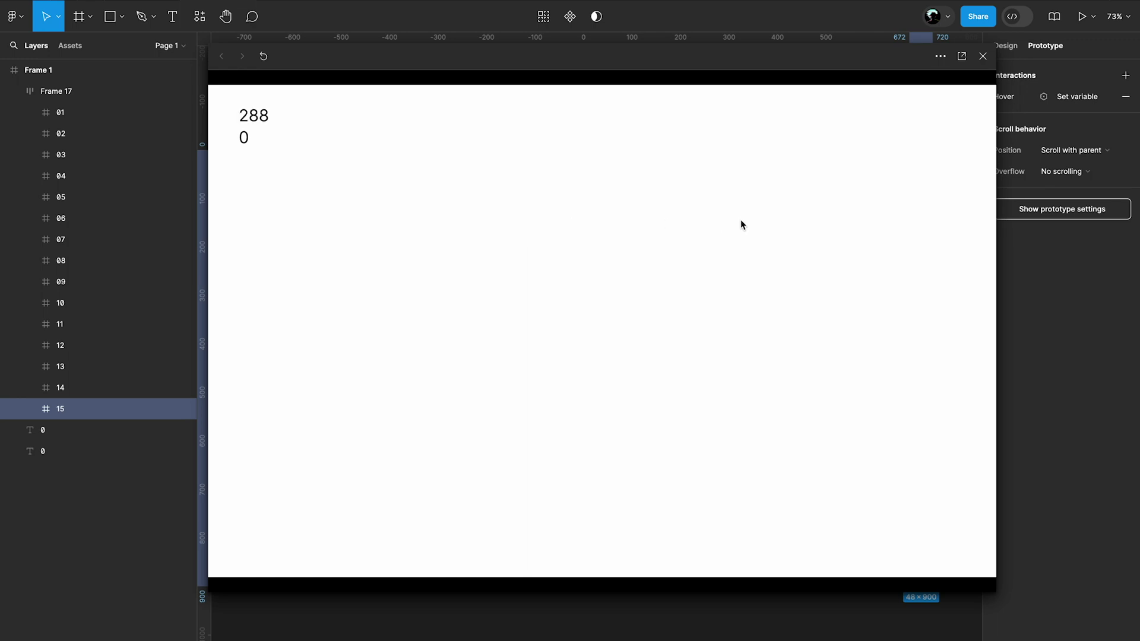
{"action": "key", "text": "Escape"}
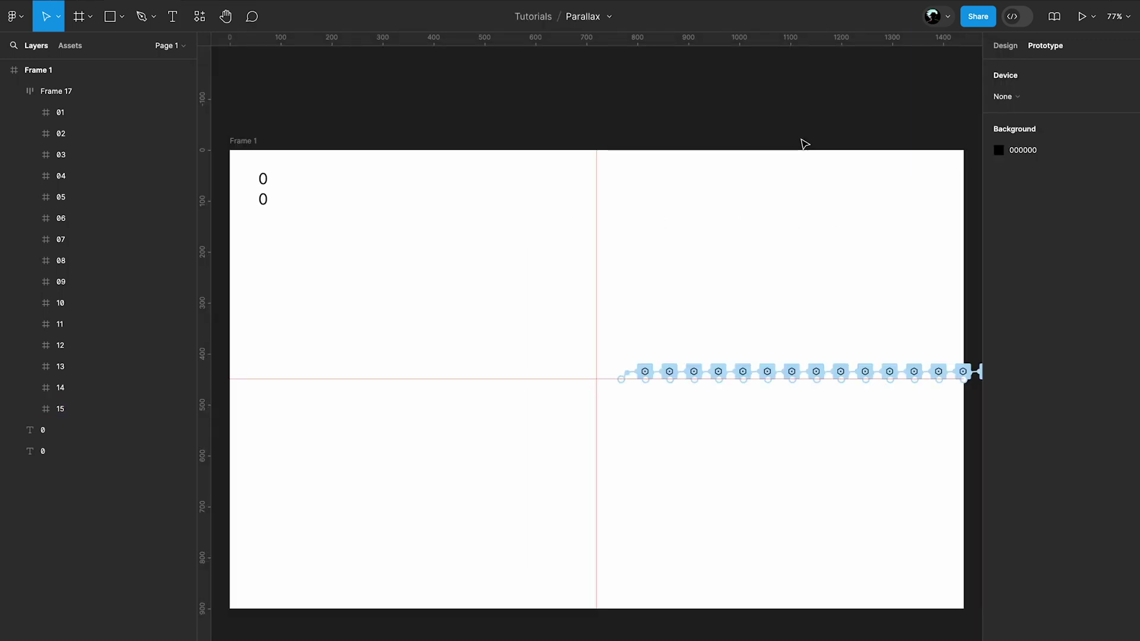
Step: Add a hover action to all 15 strips in Frame 17 that sets layer1/layerX to layer1's strength * cursorX
{"action": "left_click", "coordinate": [1004, 97]}
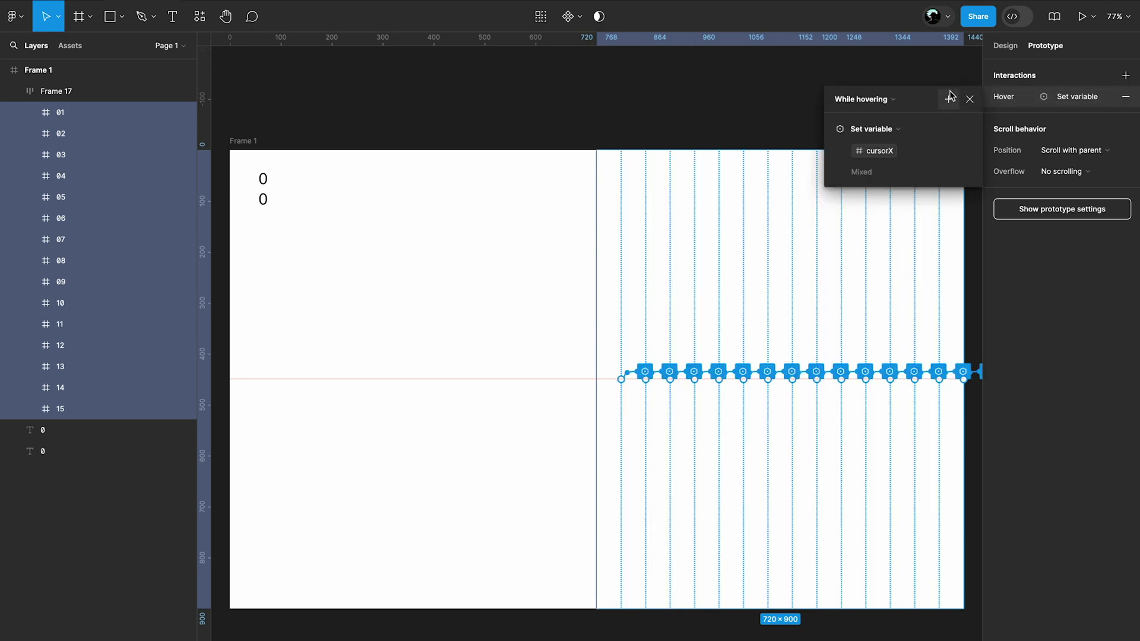
{"action": "left_click", "coordinate": [950, 97]}
{"action": "left_click", "coordinate": [985, 170]}
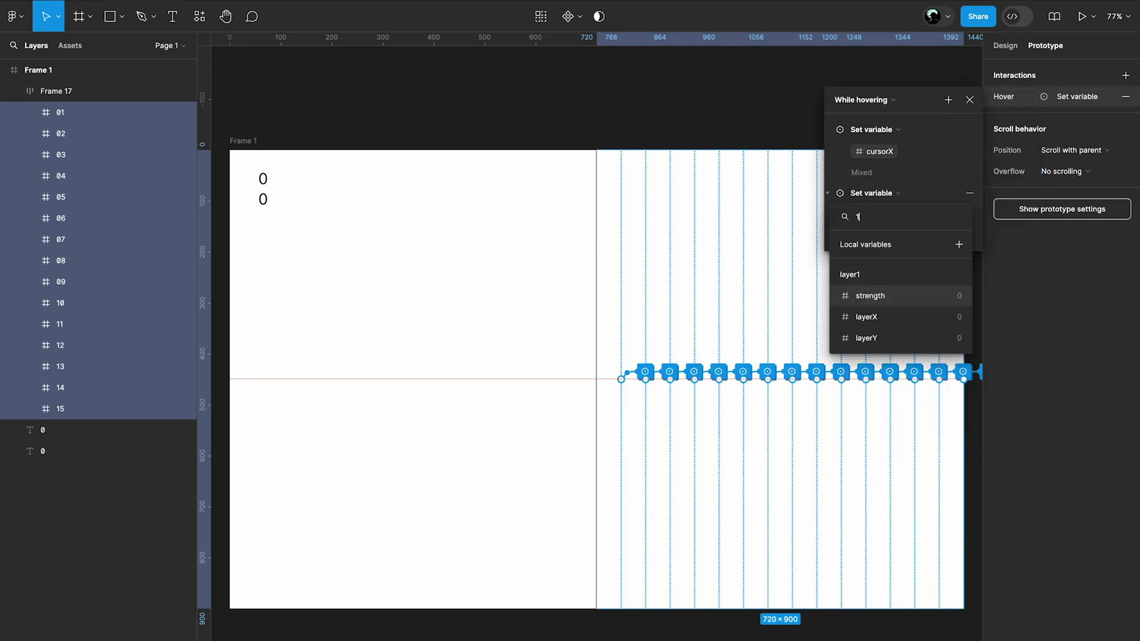
{"action": "left_click", "coordinate": [858, 317]}
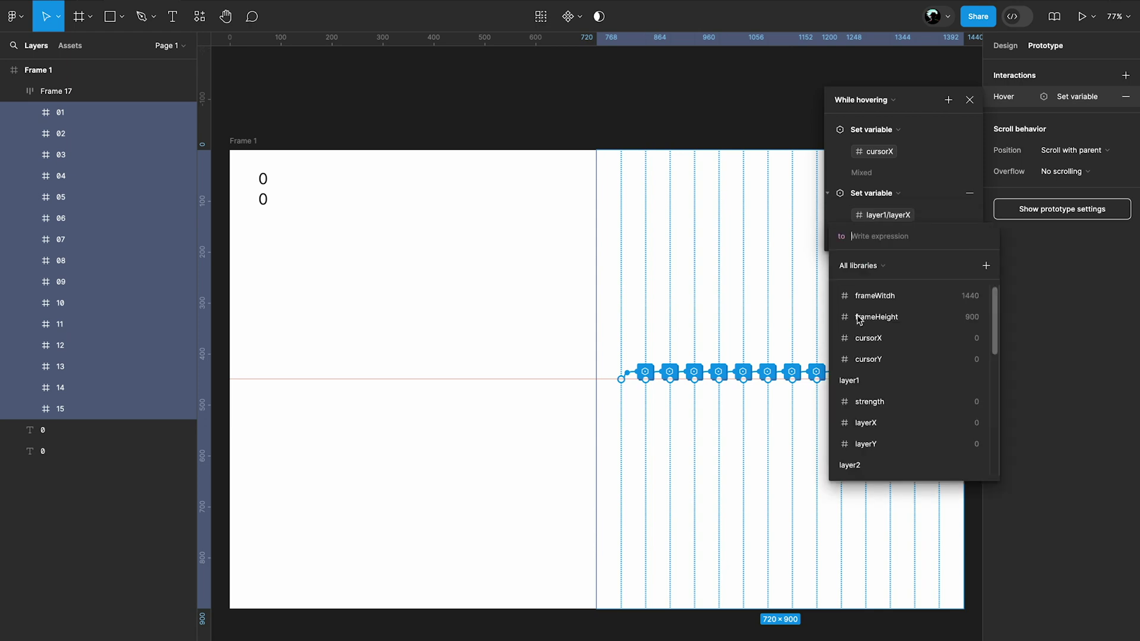
{"action": "type", "text": "str"}
{"action": "left_click", "coordinate": [859, 318]}
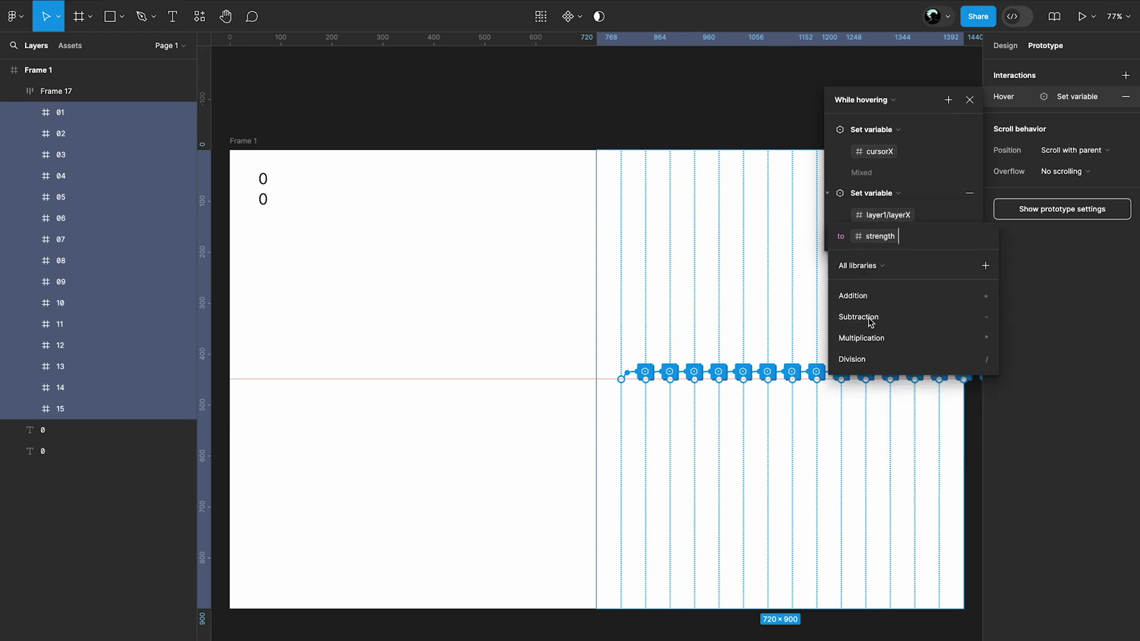
{"action": "type", "text": "* x"}
{"action": "key", "text": "Return"}
{"action": "key", "text": "Return"}
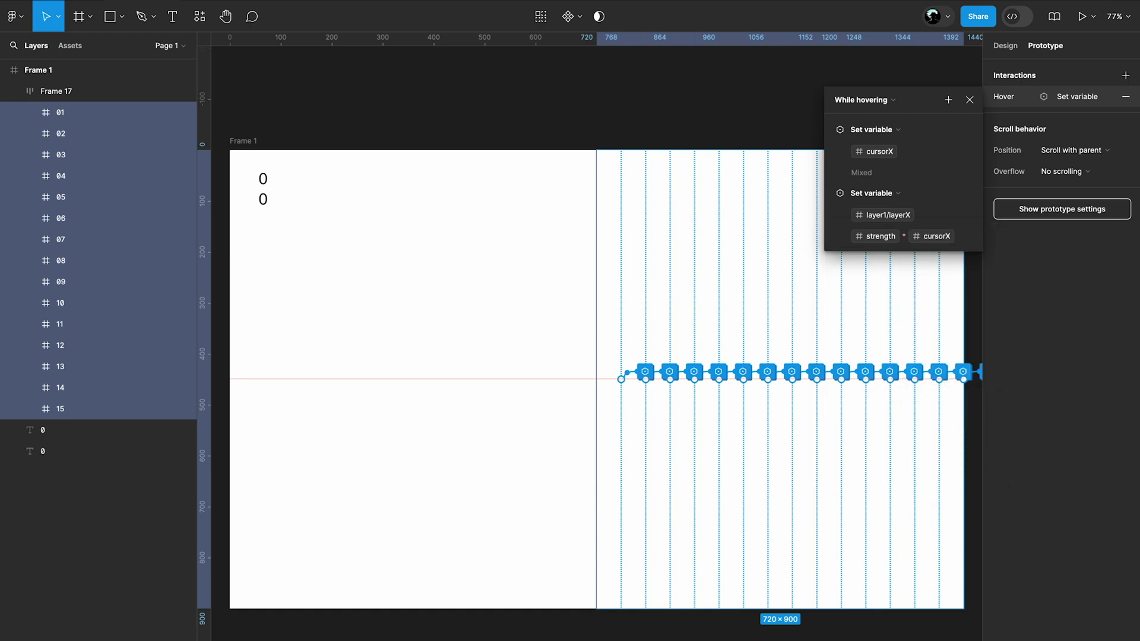
Step: Add another hover action to the selected strips that sets layer2/layerX to layer2's strength * cursorX
{"action": "left_click", "coordinate": [948, 100]}
{"action": "left_click", "coordinate": [963, 175]}
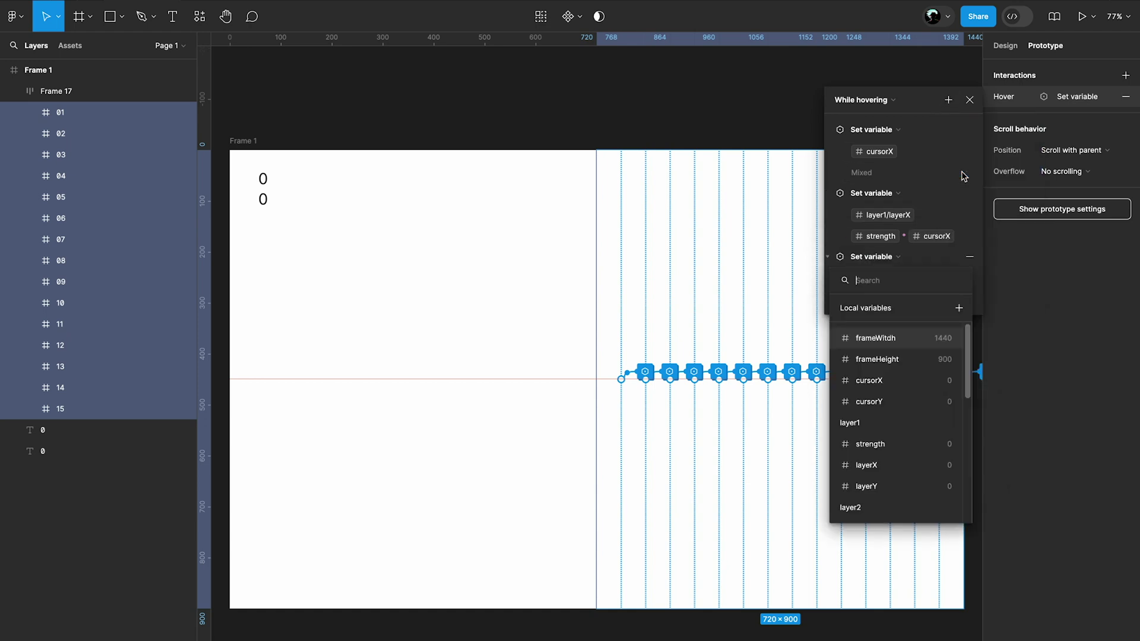
{"action": "type", "text": "2"}
{"action": "left_click", "coordinate": [868, 381]}
{"action": "left_click", "coordinate": [868, 381]}
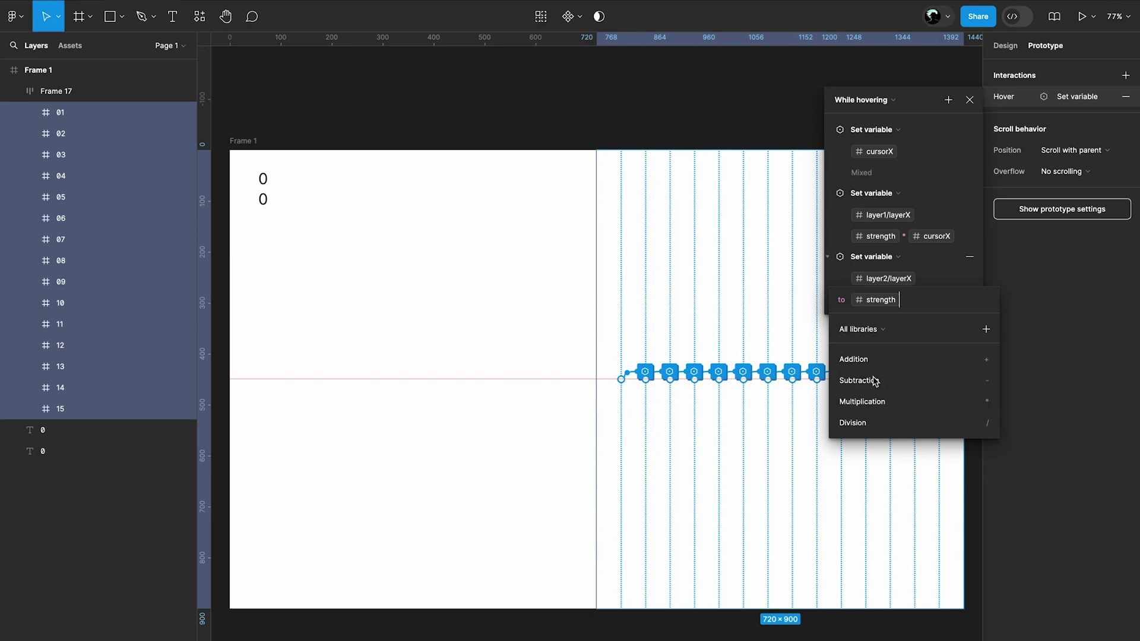
{"action": "type", "text": "* x"}
{"action": "key", "text": "Return"}
{"action": "key", "text": "Escape"}
Step: Add another hover action to the selected strips that sets layer3/layerX to layer3's strength * cursorX
{"action": "left_click", "coordinate": [948, 99]}
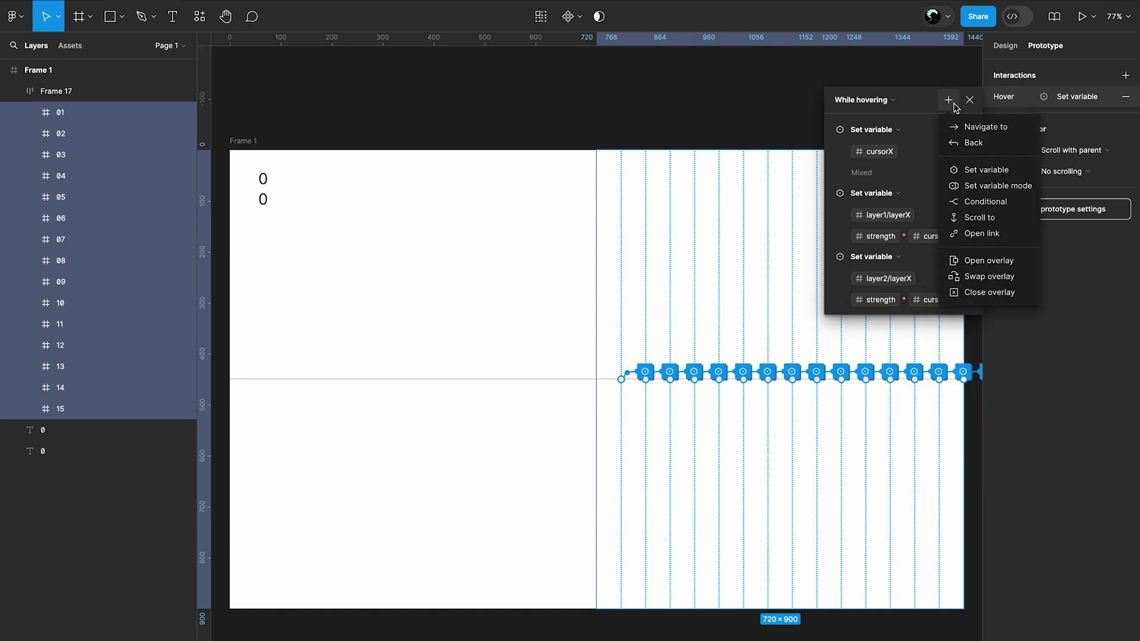
{"action": "left_click", "coordinate": [979, 172]}
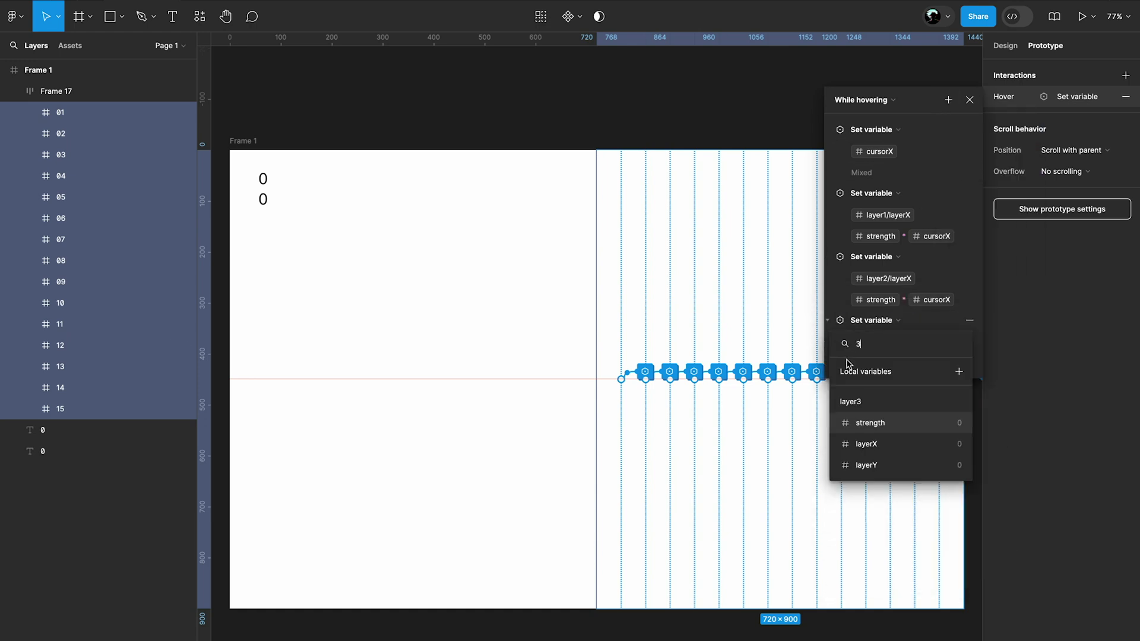
{"action": "left_click", "coordinate": [882, 441]}
{"action": "left_click", "coordinate": [870, 442]}
{"action": "type", "text": "* x"}
{"action": "key", "text": "Return"}
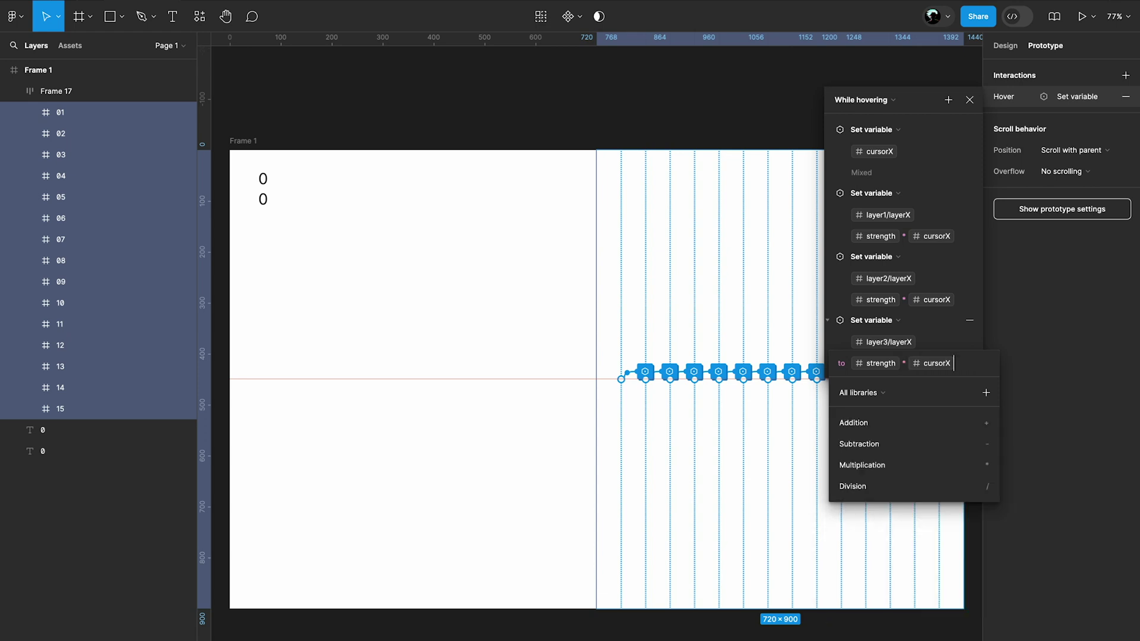
{"action": "key", "text": "Escape"}
Step: Add another hover action to the selected strips that sets layer4/layerX to layer4's strength * cursorX
{"action": "left_click", "coordinate": [948, 100]}
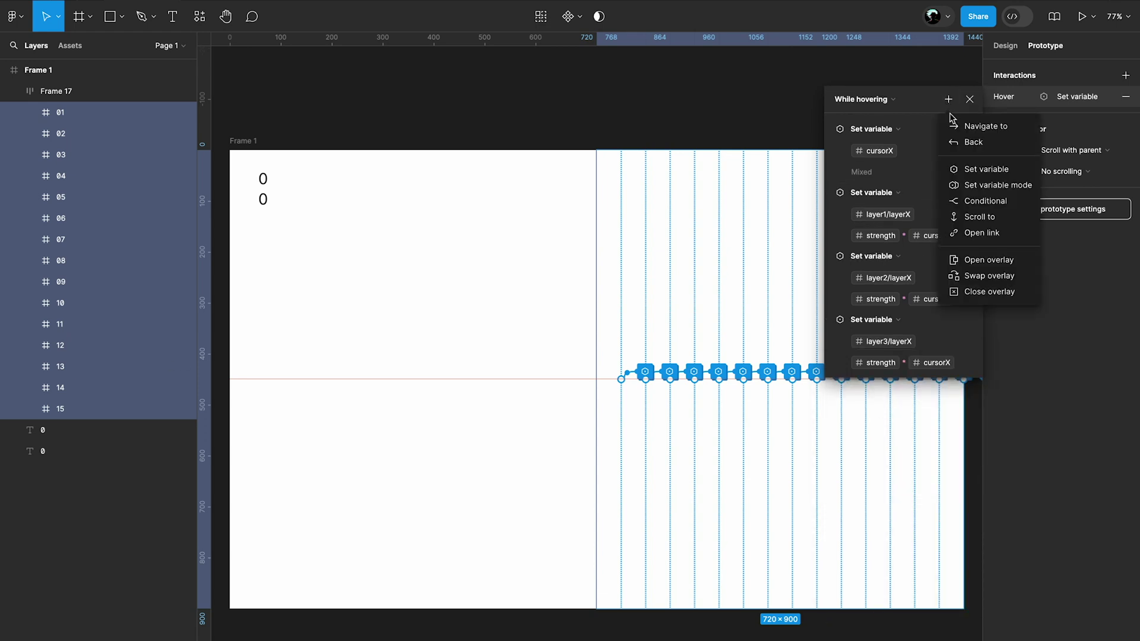
{"action": "left_click", "coordinate": [968, 172]}
{"action": "type", "text": "4"}
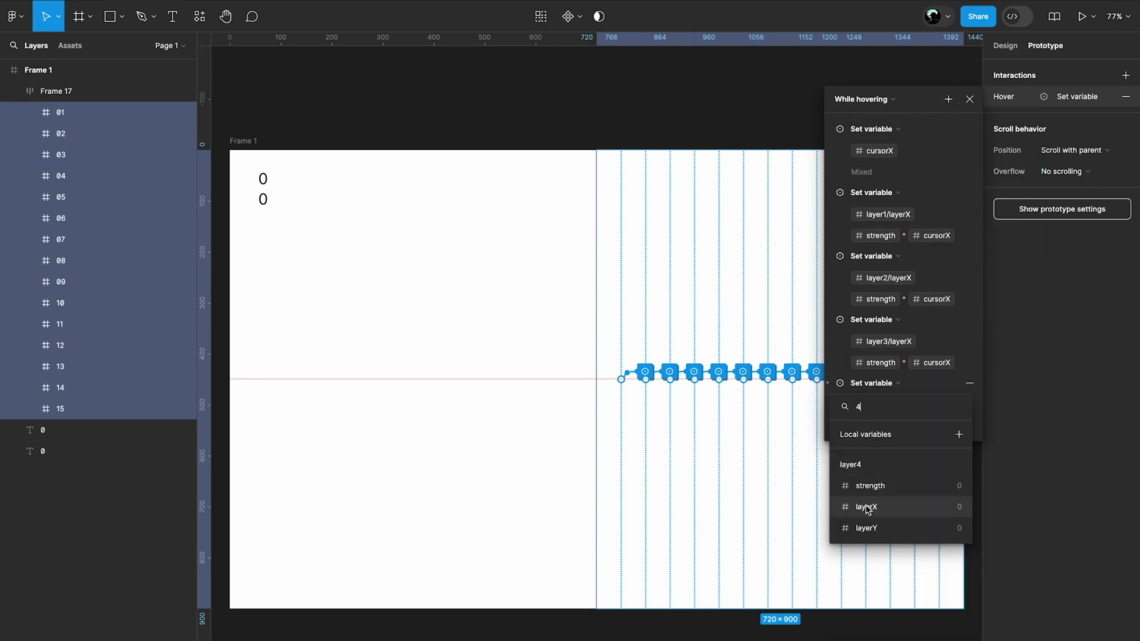
{"action": "left_click", "coordinate": [867, 506]}
{"action": "left_click", "coordinate": [870, 507]}
{"action": "type", "text": "* "}
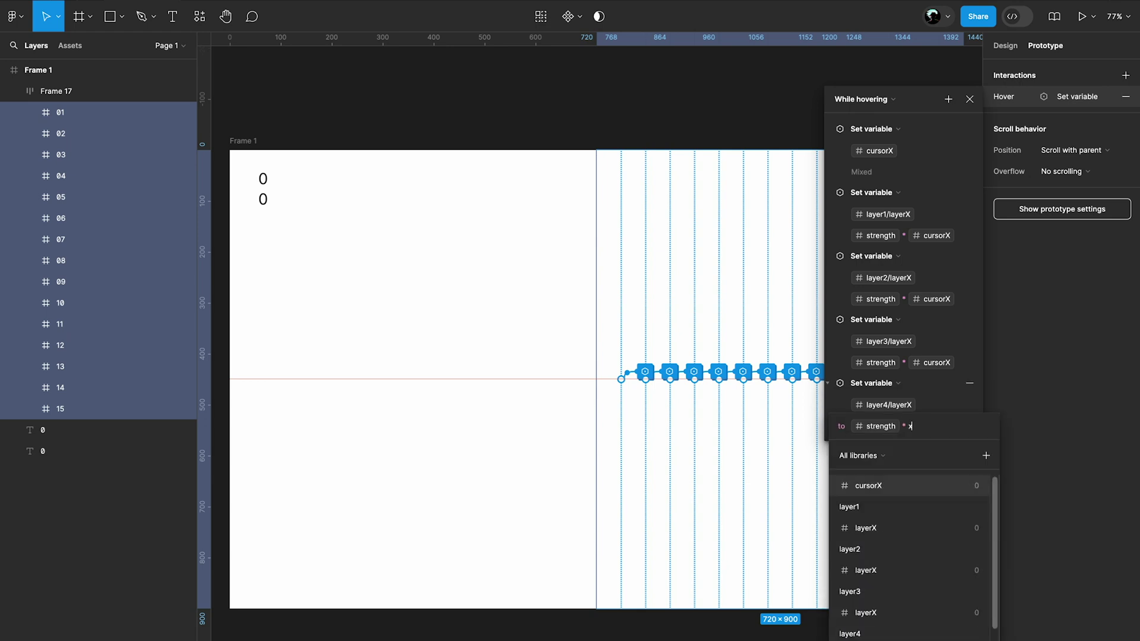
{"action": "type", "text": "x"}
{"action": "key", "text": "Return"}
{"action": "key", "text": "Escape"}
Step: Add another hover action to the selected strips that sets layer5/layerX to layer5's strength * cursorX
{"action": "left_click", "coordinate": [948, 100]}
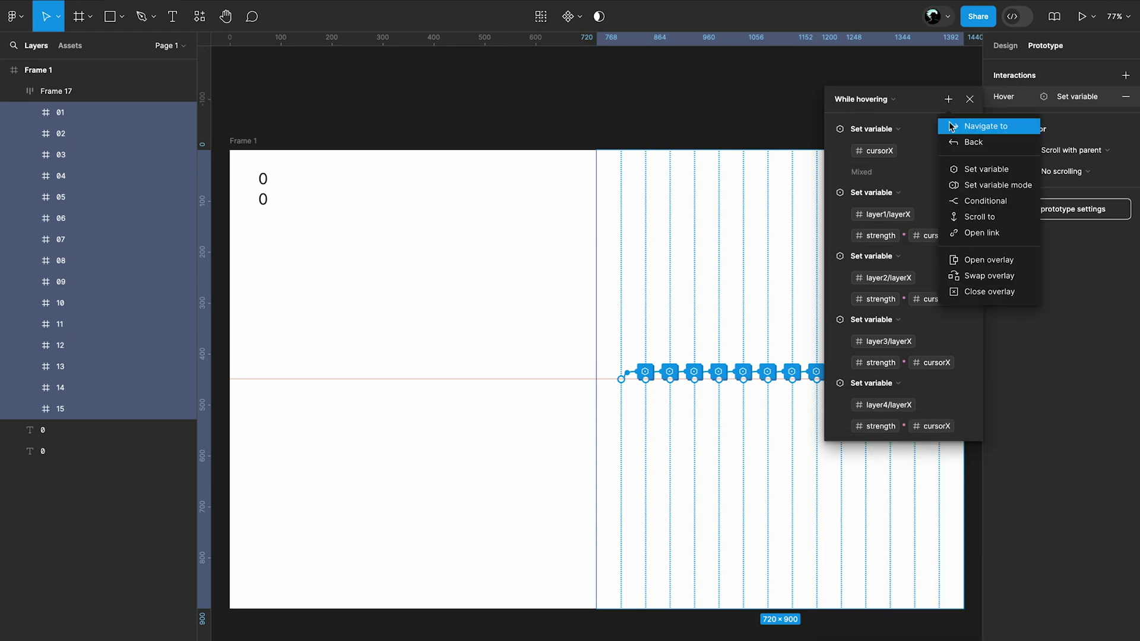
{"action": "left_click", "coordinate": [972, 168]}
{"action": "type", "text": "5"}
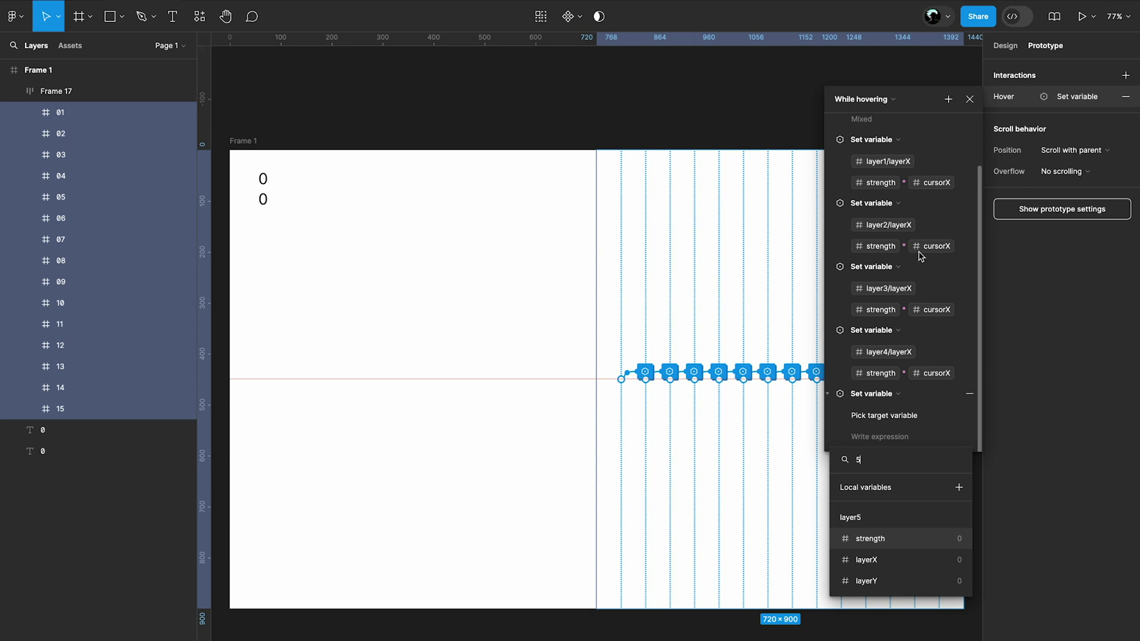
{"action": "left_click", "coordinate": [867, 560]}
{"action": "type", "text": "s"}
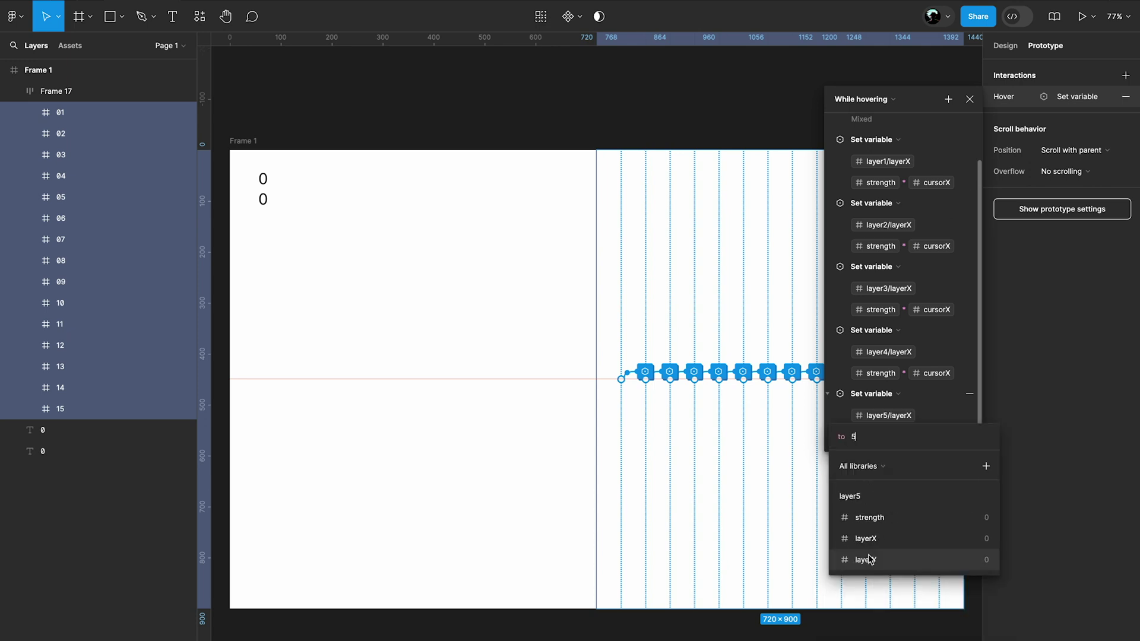
{"action": "left_click", "coordinate": [884, 520]}
{"action": "type", "text": "*"}
{"action": "left_click", "coordinate": [867, 537]}
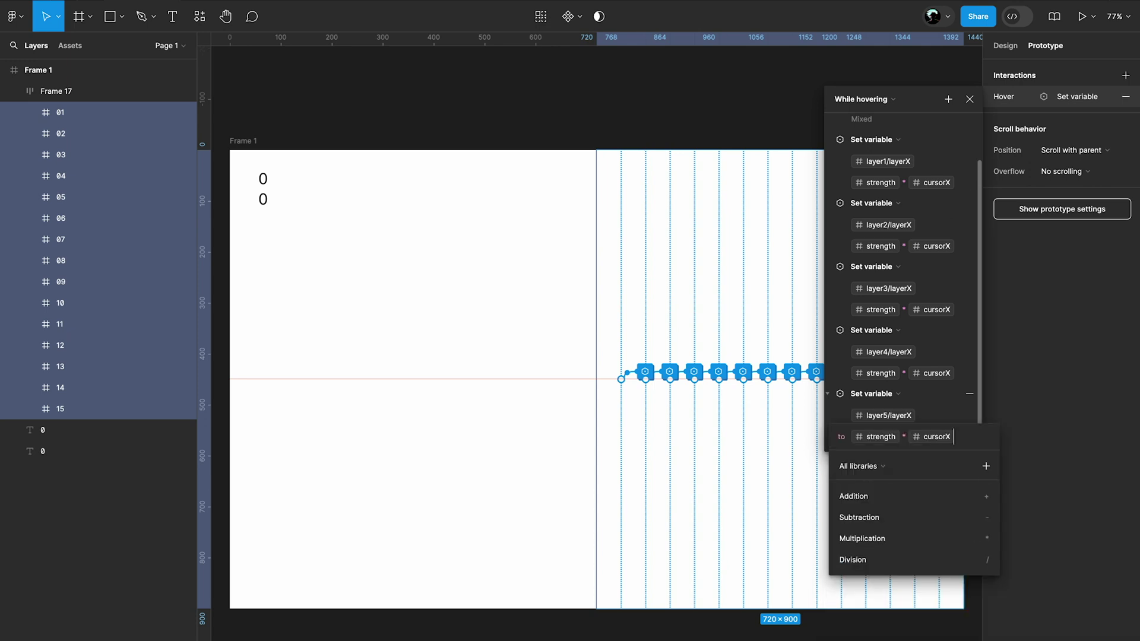
{"action": "key", "text": "Return"}
{"action": "key", "text": "Escape"}
{"action": "key", "text": "Escape"}
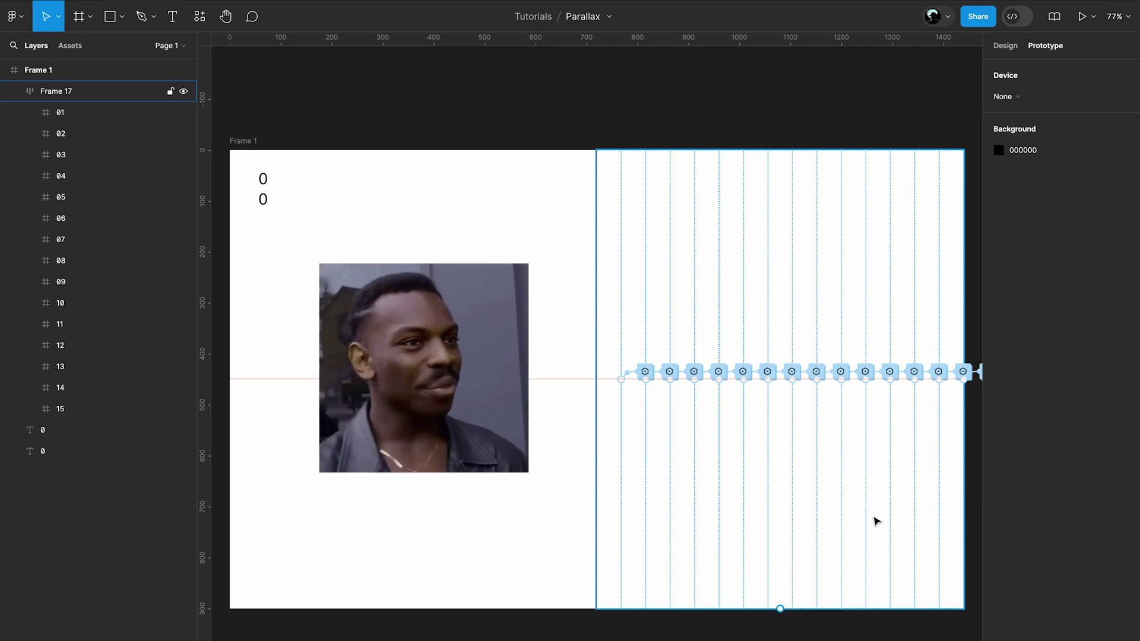
Step: Place a horizontally flipped copy of Frame 17 over the left half of Frame 1 and preview the prototype
{"action": "left_click_drag", "start_coordinate": [876, 522], "coordinate": [512, 505]}
{"action": "key", "text": "shift+h"}
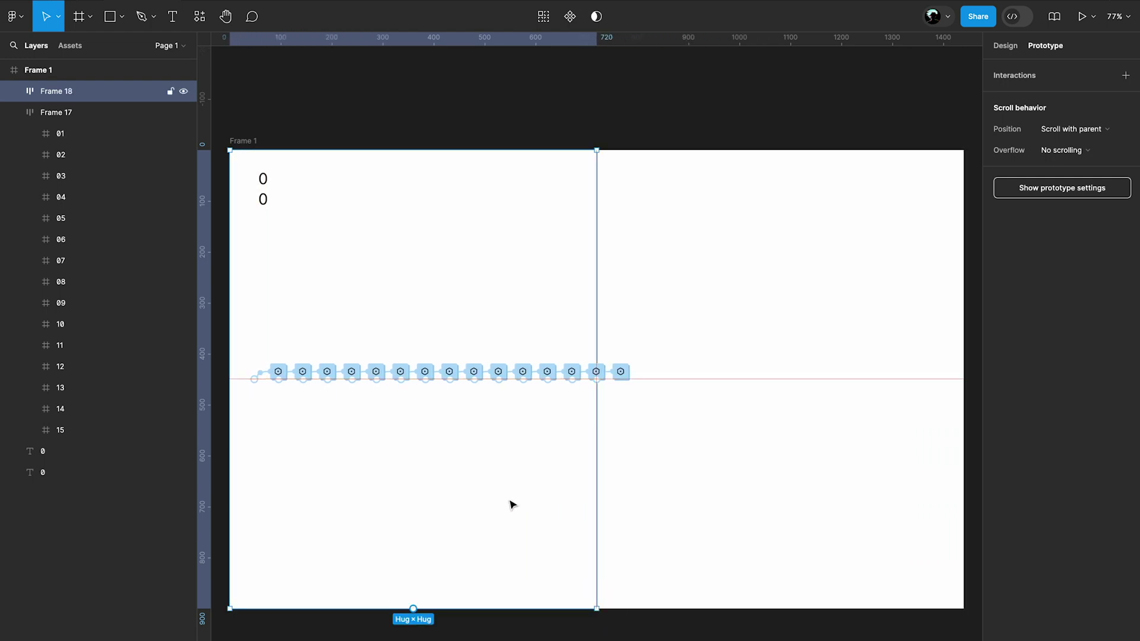
{"action": "key", "text": "shift+space"}
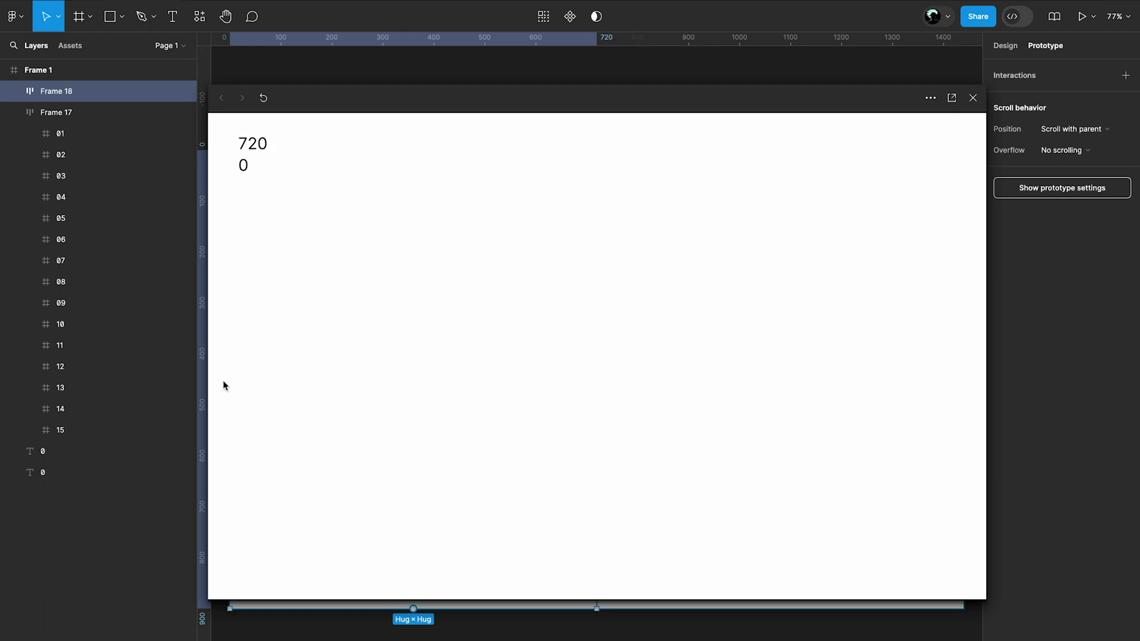
{"action": "key", "text": "shift+space"}
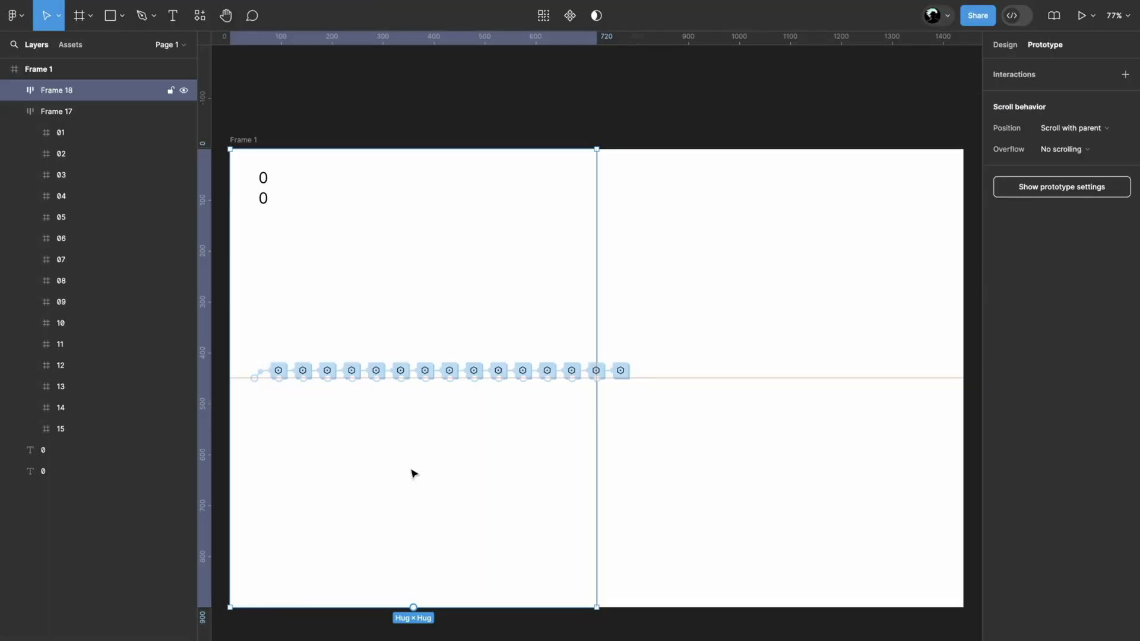
Step: Add a hover action to all 15 strips in Frame 18 that sets cursorX to - cursorX, and collapse it
{"action": "key", "text": "Return"}
{"action": "left_click", "coordinate": [1062, 96]}
{"action": "left_click", "coordinate": [948, 99]}
{"action": "left_click", "coordinate": [969, 170]}
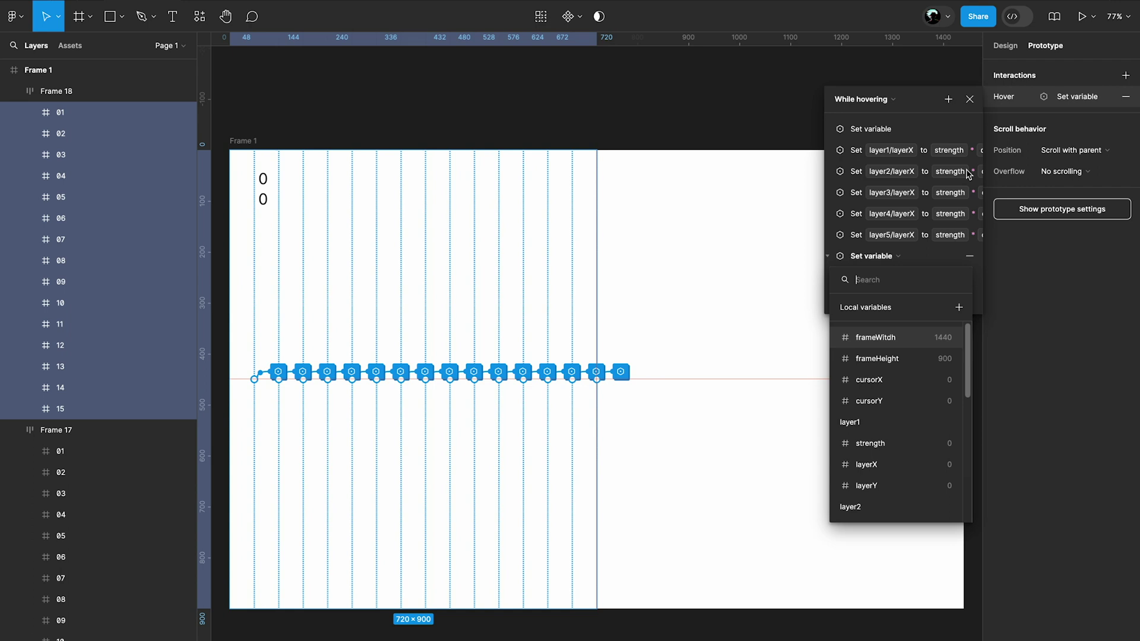
{"action": "type", "text": "x"}
{"action": "left_click", "coordinate": [896, 337]}
{"action": "type", "text": "-x"}
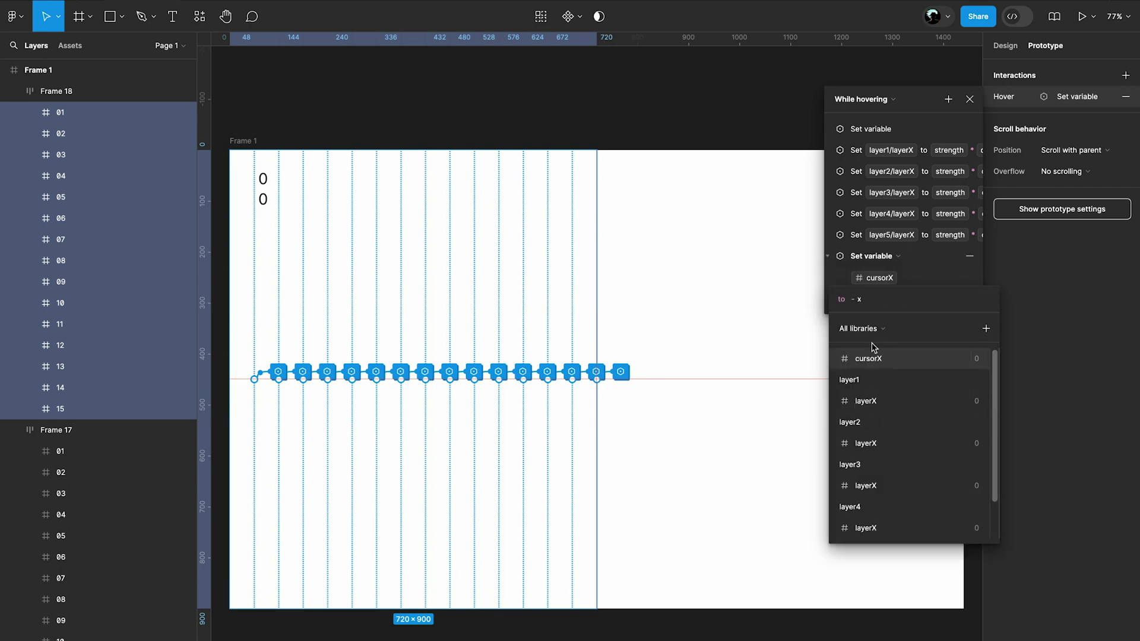
{"action": "left_click", "coordinate": [868, 358]}
{"action": "key", "text": "Return"}
{"action": "left_click", "coordinate": [839, 257]}
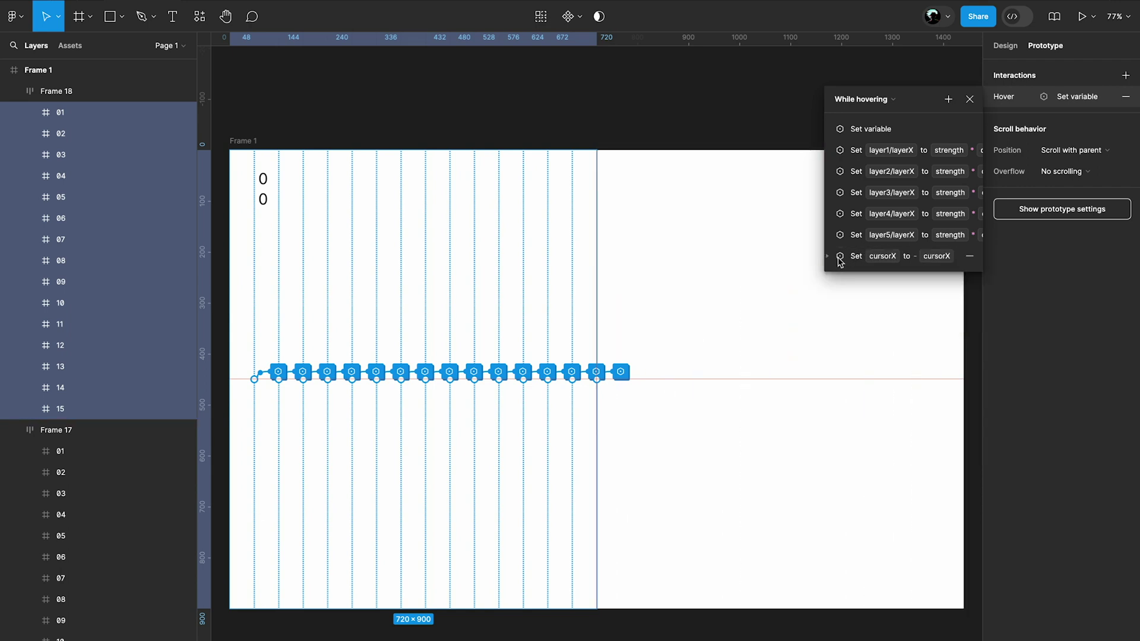
Step: Move the cursorX to - cursorX hover action above the five layerX actions and preview the prototype
{"action": "left_click_drag", "start_coordinate": [840, 261], "coordinate": [884, 150]}
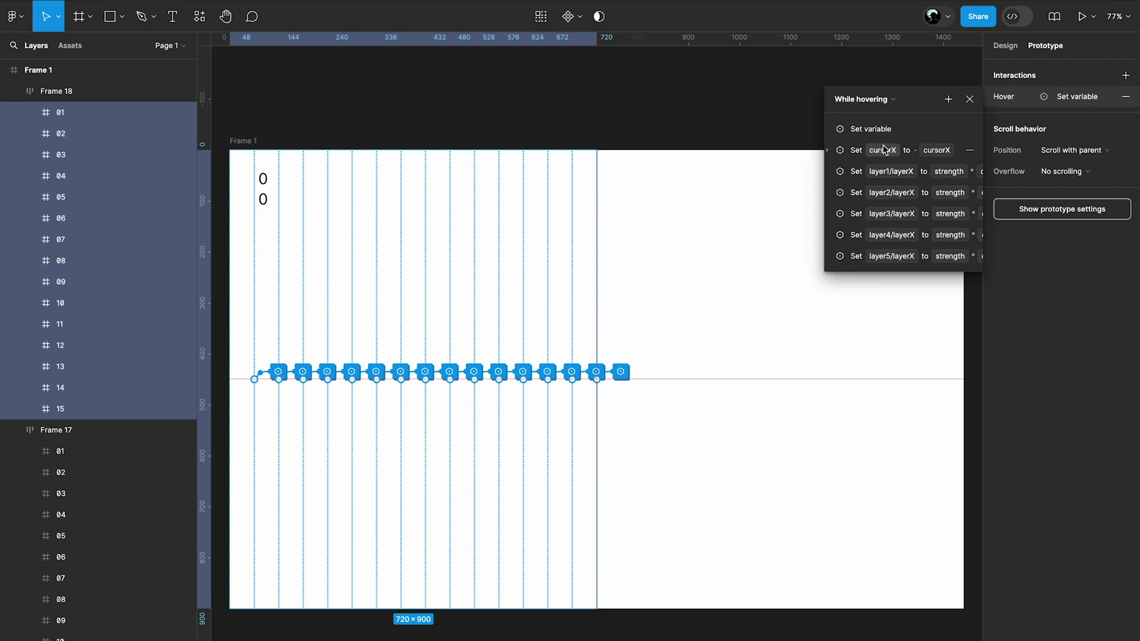
{"action": "left_click", "coordinate": [638, 254]}
{"action": "key", "text": "shift+space"}
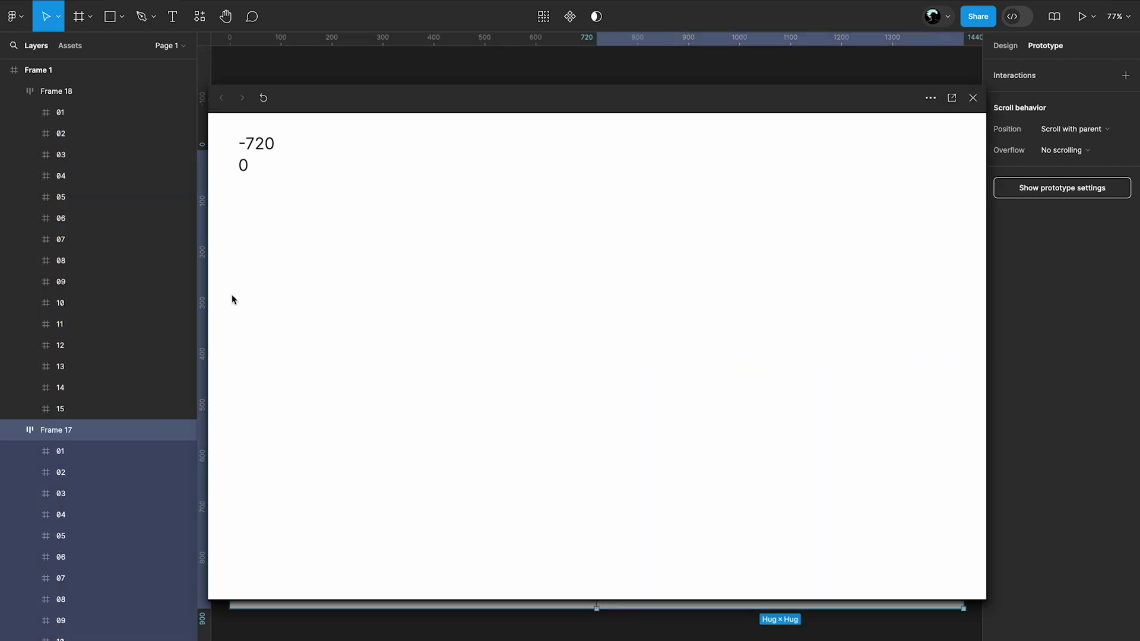
{"action": "key", "text": "shift+space"}
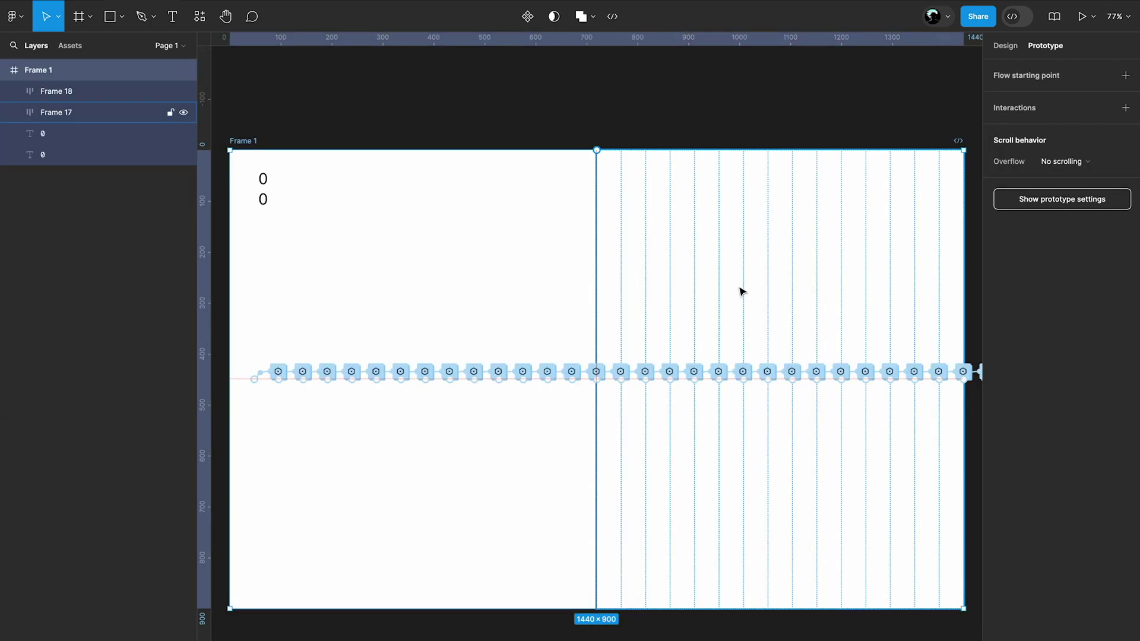
Step: Group Frame 17 and Frame 18, set the group's horizontal and vertical constraints to Scale, and lock it
{"action": "left_click", "coordinate": [497, 277], "text": "shift"}
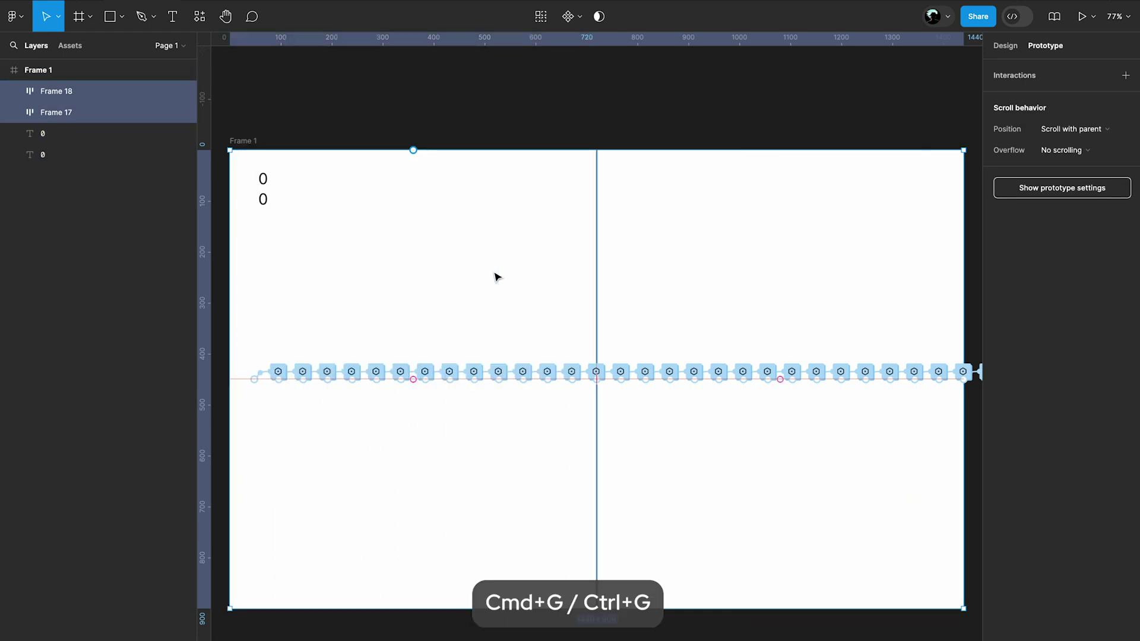
{"action": "key", "text": "ctrl+g"}
{"action": "left_click", "coordinate": [1005, 46]}
{"action": "left_click", "coordinate": [1093, 277]}
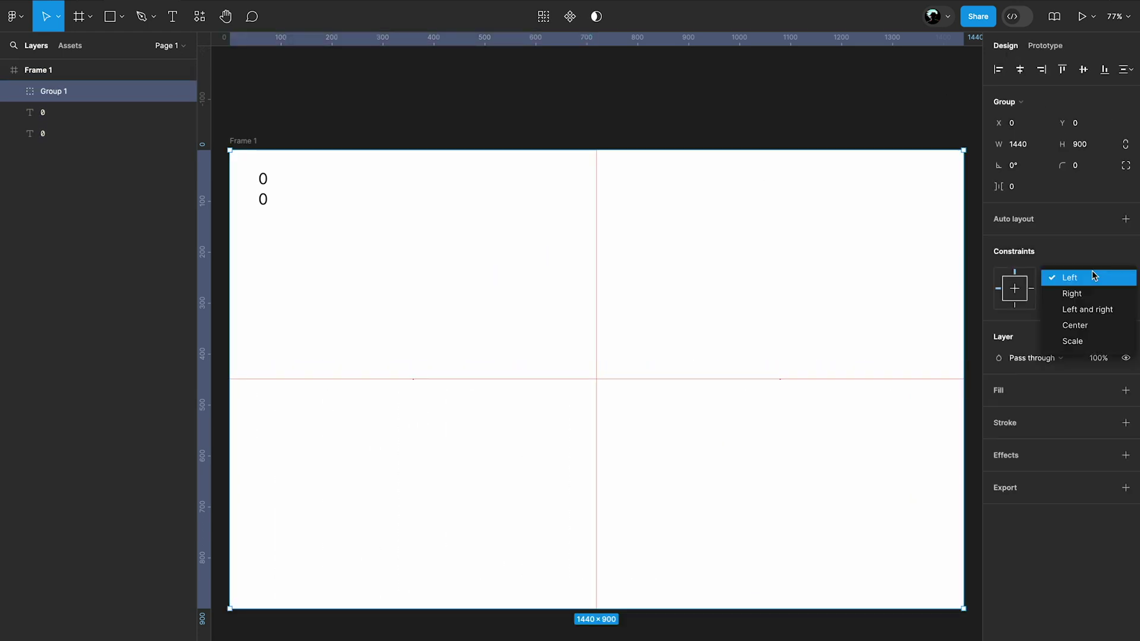
{"action": "left_click", "coordinate": [1072, 340]}
{"action": "left_click", "coordinate": [1075, 298]}
{"action": "left_click", "coordinate": [1079, 359]}
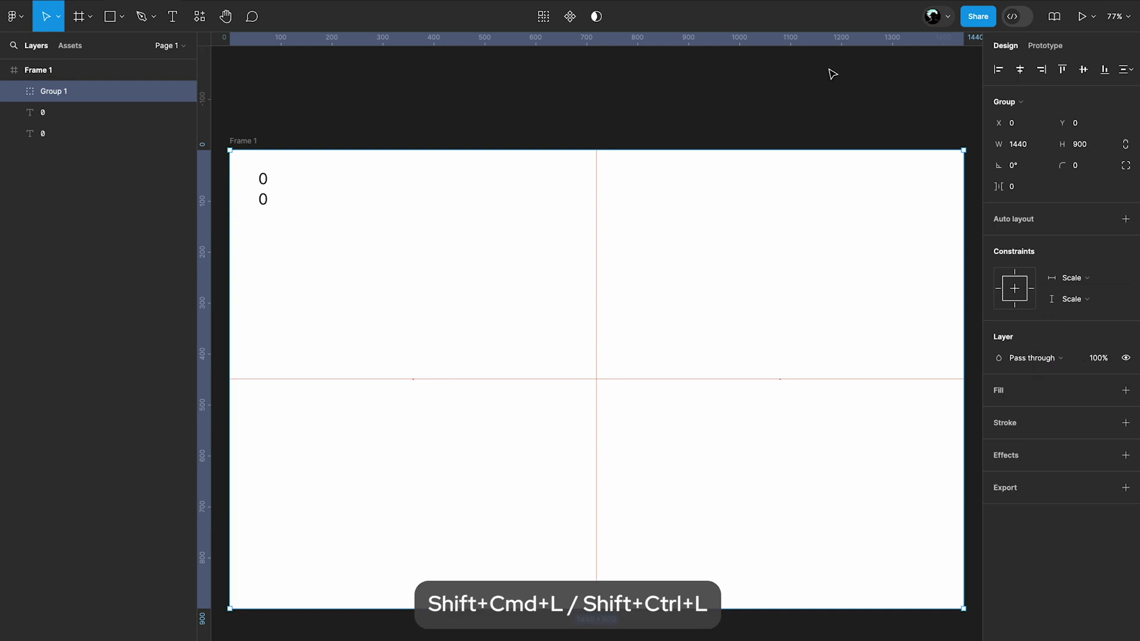
{"action": "key", "text": "shift+ctrl+l"}
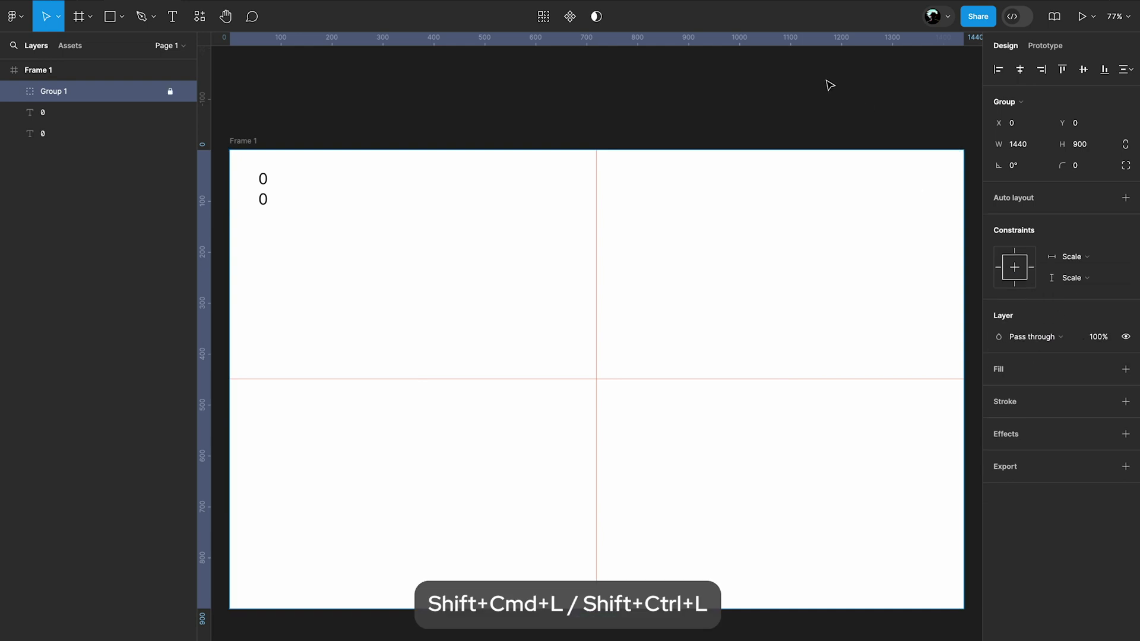
{"action": "left_click", "coordinate": [829, 86]}
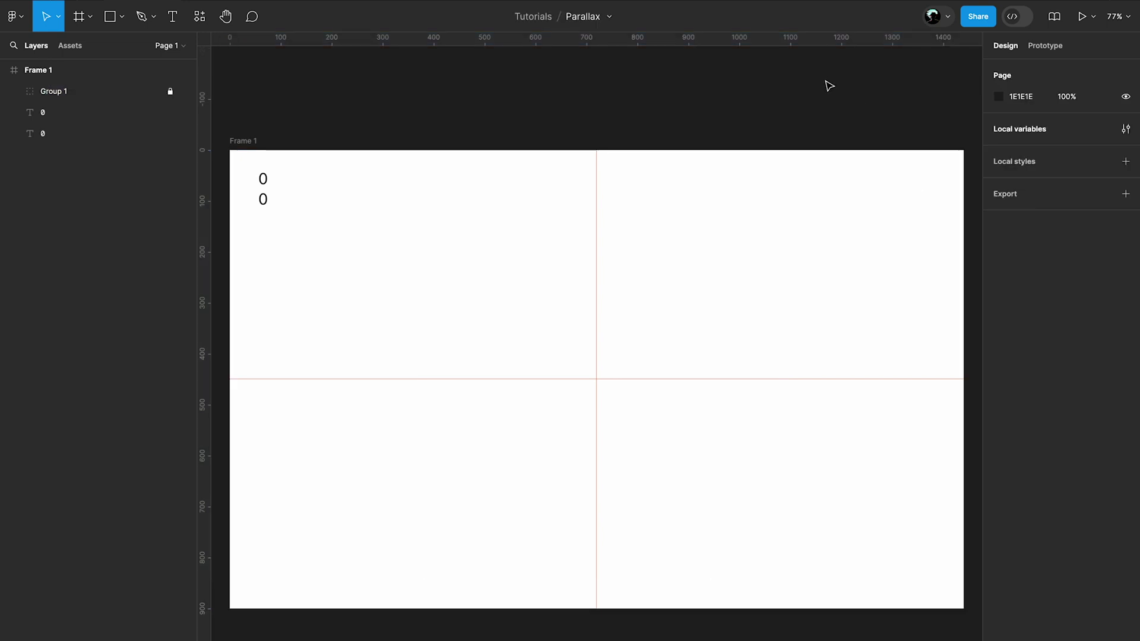
Step: Draw a 48 × 48 frame above Frame 1 and remove its fill
{"action": "scroll", "coordinate": [831, 84], "scroll_direction": "up", "scroll_amount": 5}
{"action": "scroll", "coordinate": [831, 84], "scroll_direction": "left", "scroll_amount": 5}
{"action": "key", "text": "f"}
{"action": "left_click_drag", "start_coordinate": [434, 211], "coordinate": [459, 236]}
{"action": "left_click", "coordinate": [1126, 358]}
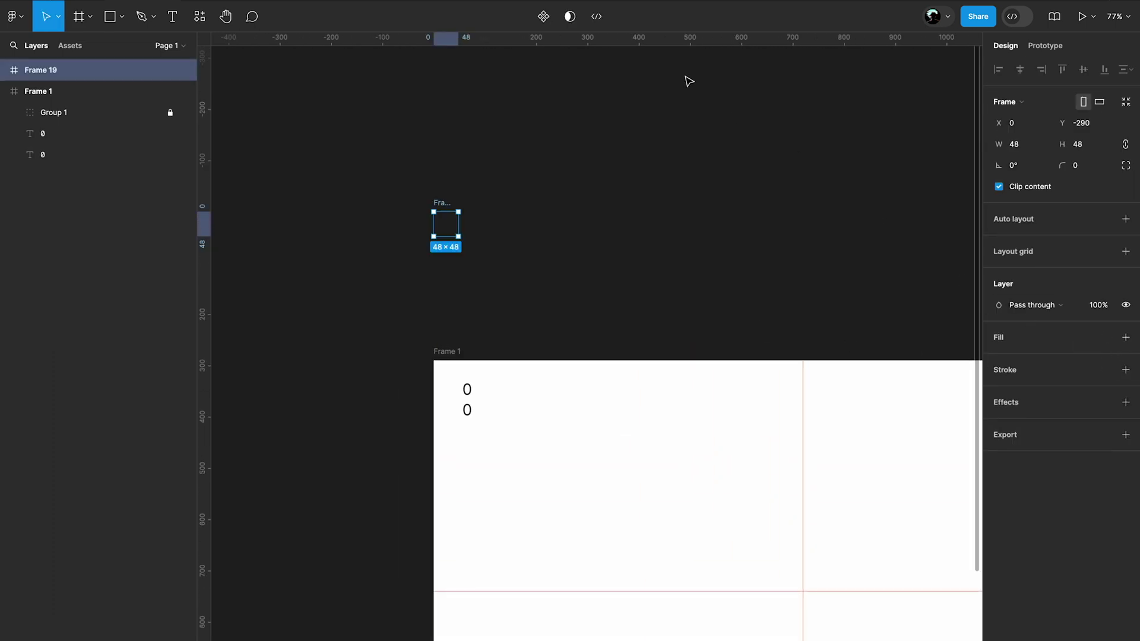
Step: Make the 48 × 48 frame a component with a second variant, with Default changing to Variant2 while hovering
{"action": "left_click", "coordinate": [543, 16]}
{"action": "left_click", "coordinate": [548, 19]}
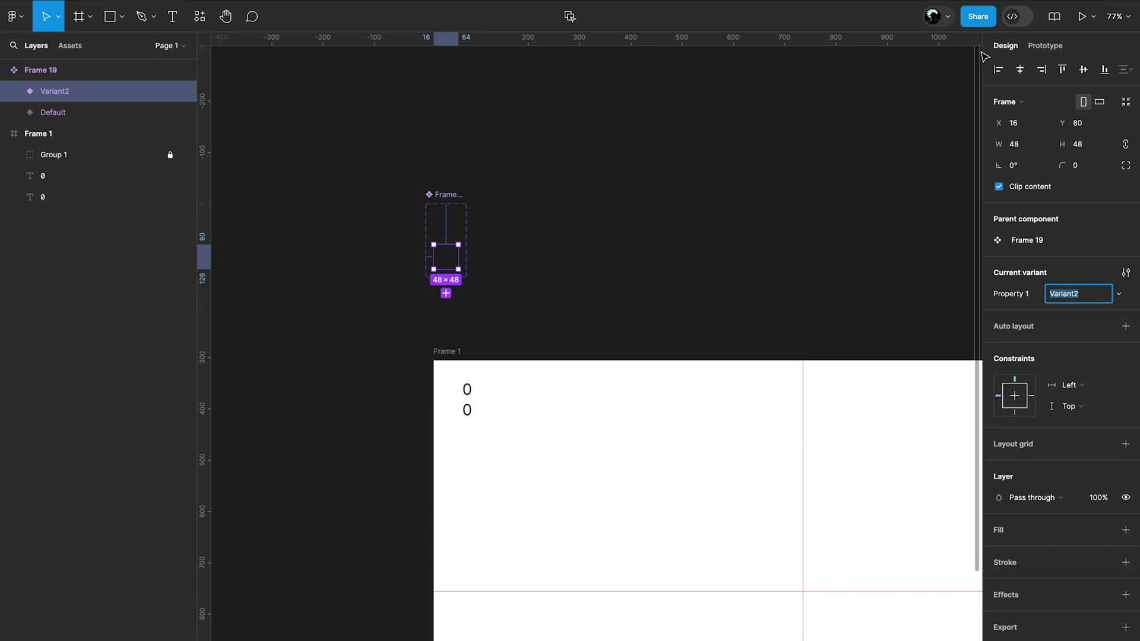
{"action": "left_click", "coordinate": [1046, 46]}
{"action": "left_click", "coordinate": [454, 228]}
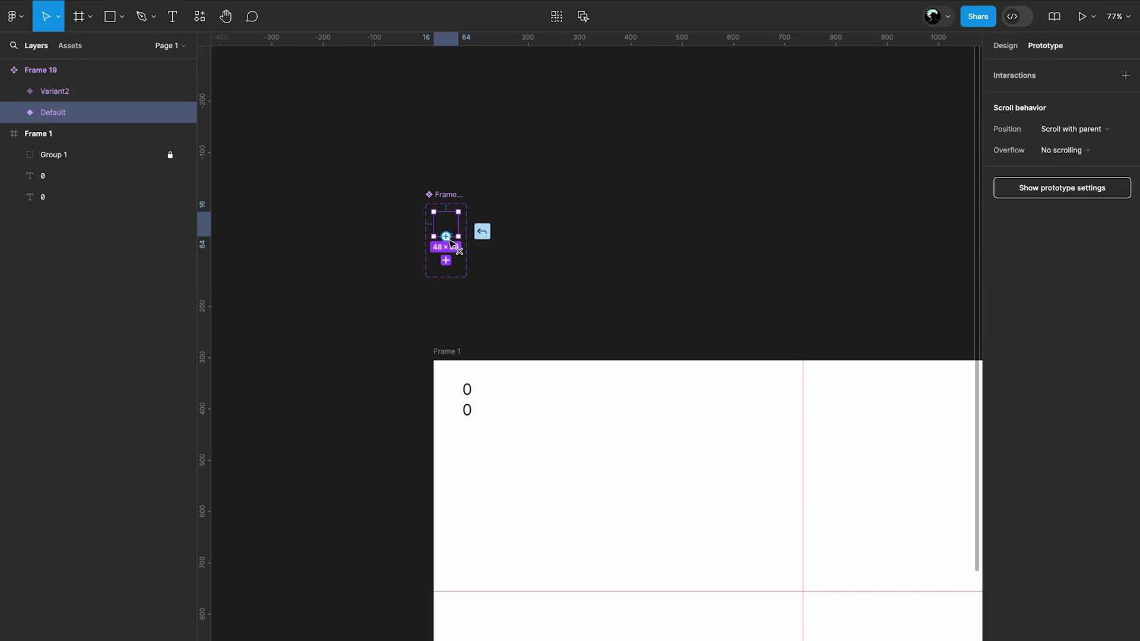
{"action": "left_click_drag", "start_coordinate": [446, 238], "coordinate": [447, 256]}
{"action": "left_click", "coordinate": [411, 280]}
{"action": "left_click", "coordinate": [407, 293]}
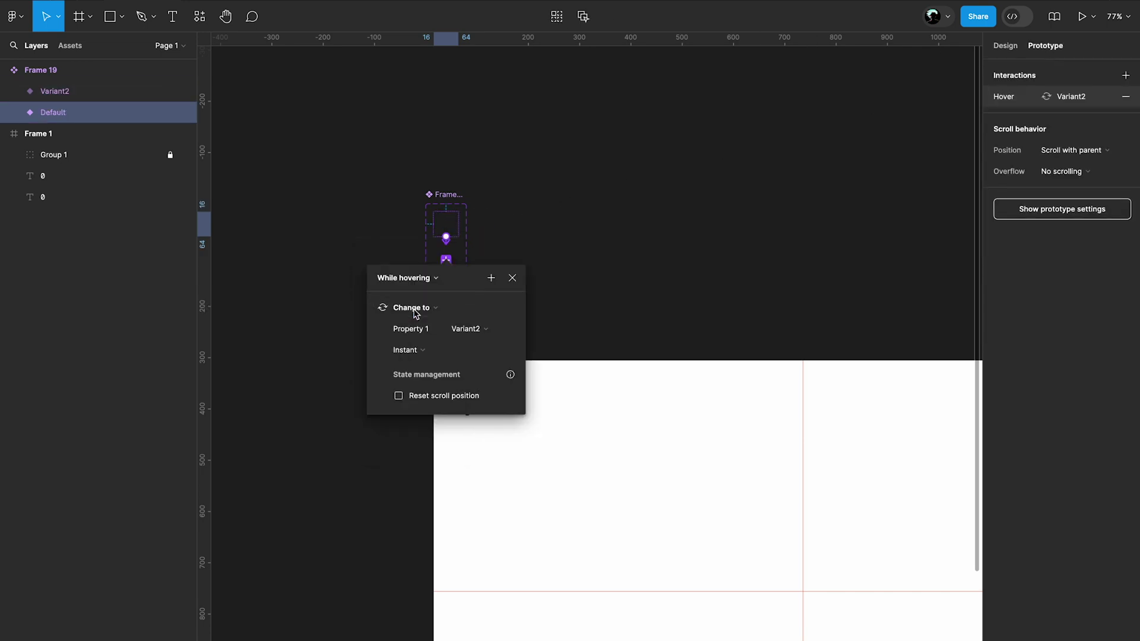
Step: Copy the component's Default variant and paste an instance of it into Frame 1
{"action": "left_click", "coordinate": [1006, 47]}
{"action": "left_click", "coordinate": [448, 234]}
{"action": "key", "text": "ctrl+c"}
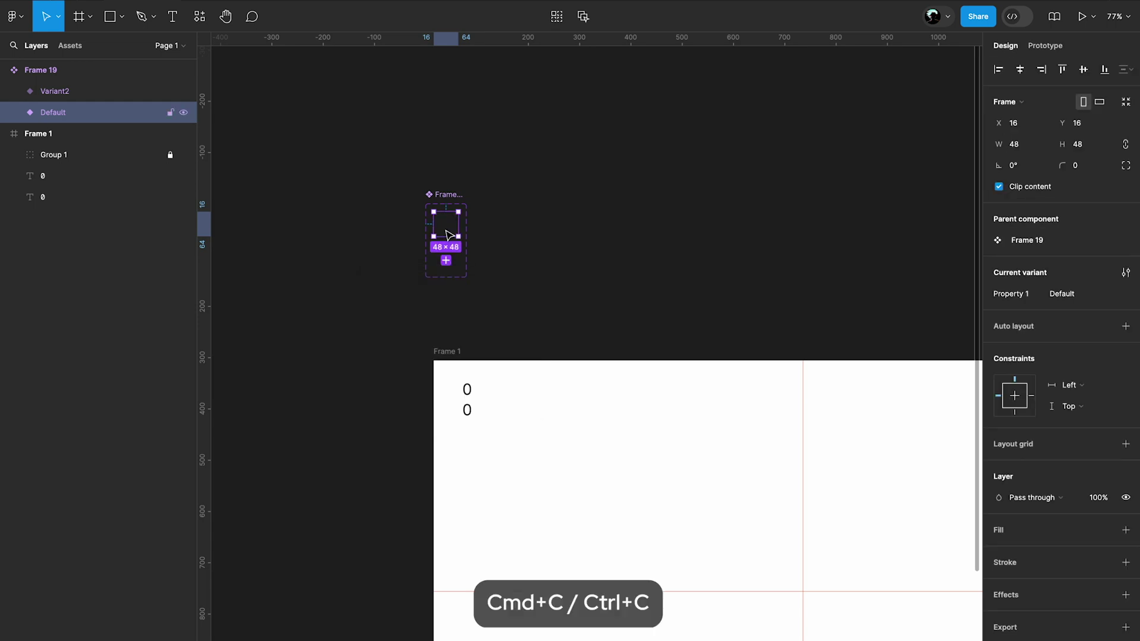
{"action": "left_click", "coordinate": [440, 350]}
{"action": "key", "text": "ctrl+v"}
{"action": "scroll", "coordinate": [437, 349], "scroll_direction": "down", "scroll_amount": 5}
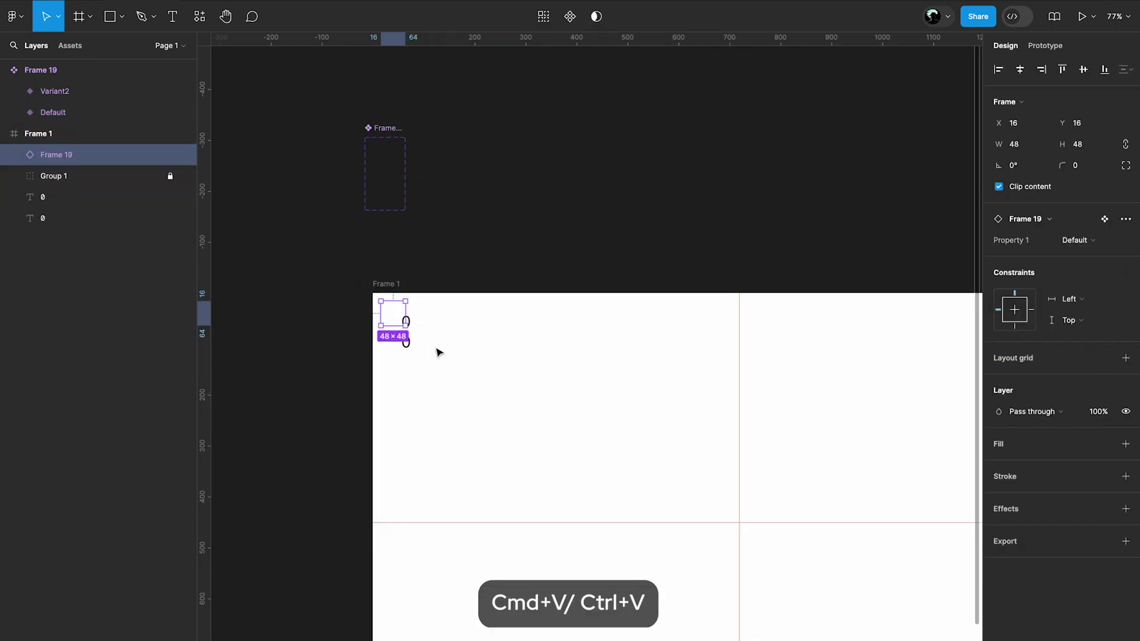
Step: Stretch the instance across Frame 1's width just below the horizontal centre guide and set both its constraints to Scale
{"action": "left_click_drag", "start_coordinate": [249, 164], "coordinate": [953, 380]}
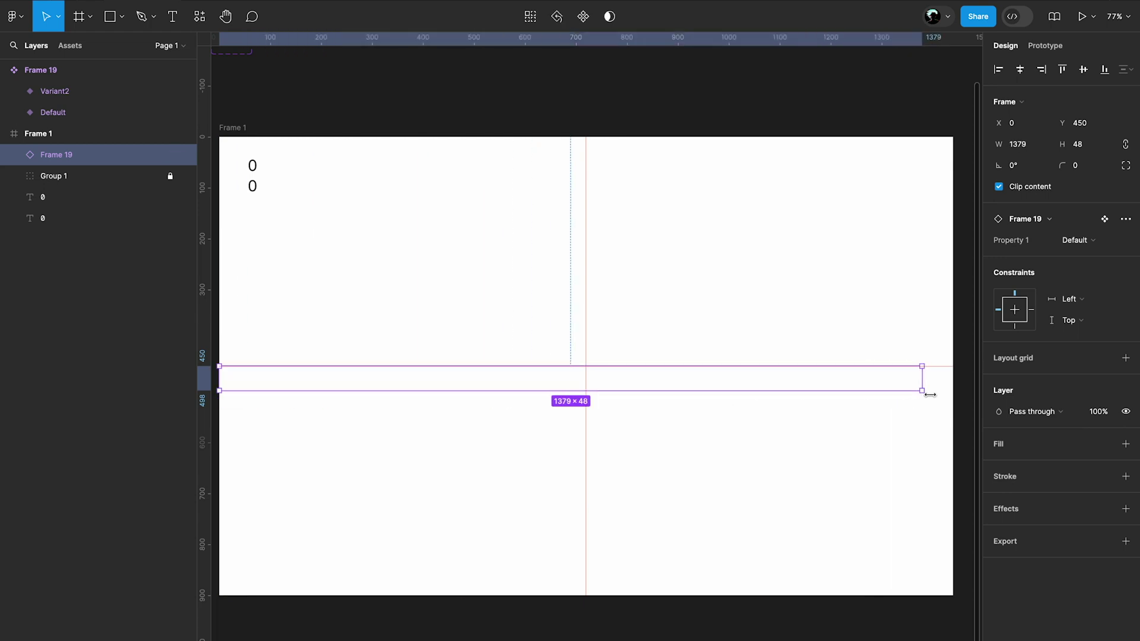
{"action": "left_click", "coordinate": [1071, 299]}
{"action": "left_click", "coordinate": [1072, 362]}
{"action": "left_click", "coordinate": [1072, 320]}
{"action": "left_click", "coordinate": [1073, 380]}
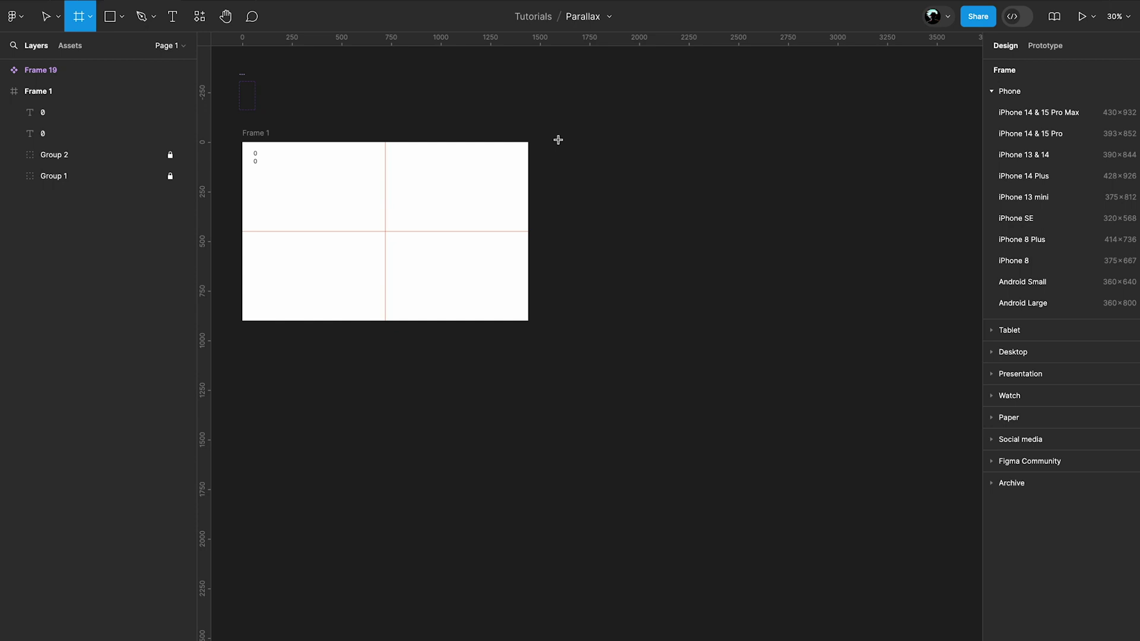
Step: Draw a frame beside Frame 1, bind its width to frameWitdh and height to frameHeight, and remove its fill
{"action": "mouse_move", "coordinate": [558, 139]}
{"action": "left_mouse_down"}
{"action": "mouse_move", "coordinate": [657, 232]}
{"action": "mouse_move", "coordinate": [793, 314]}
{"action": "left_mouse_up"}
{"action": "left_click", "coordinate": [1044, 145]}
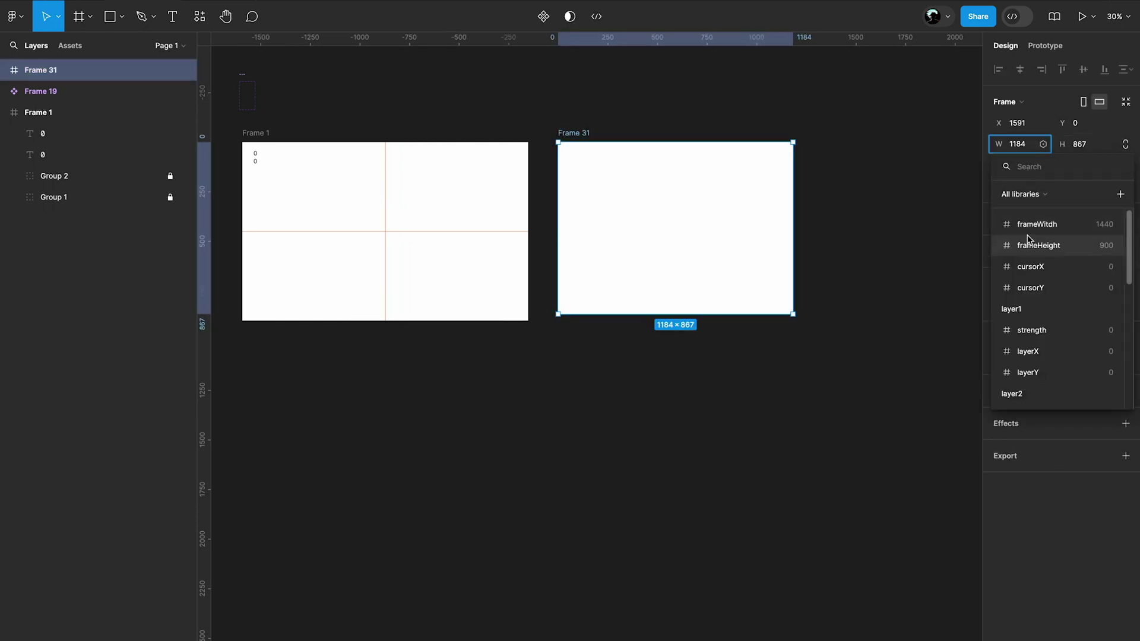
{"action": "left_click", "coordinate": [1039, 224]}
{"action": "left_click", "coordinate": [1107, 144]}
{"action": "left_click", "coordinate": [1039, 246]}
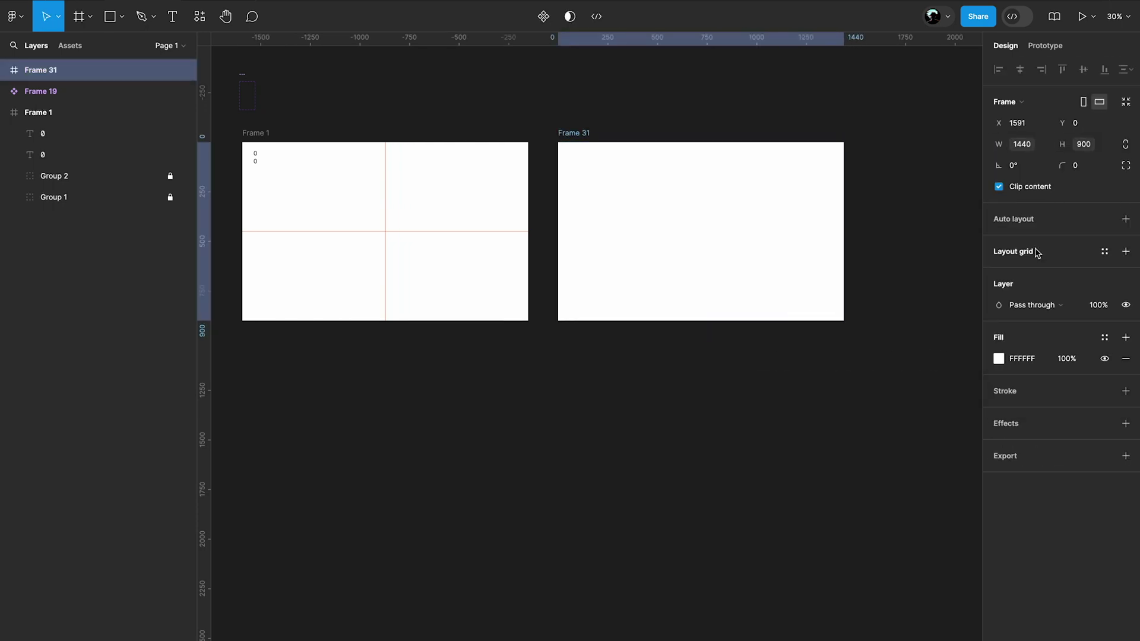
{"action": "left_click", "coordinate": [1126, 358]}
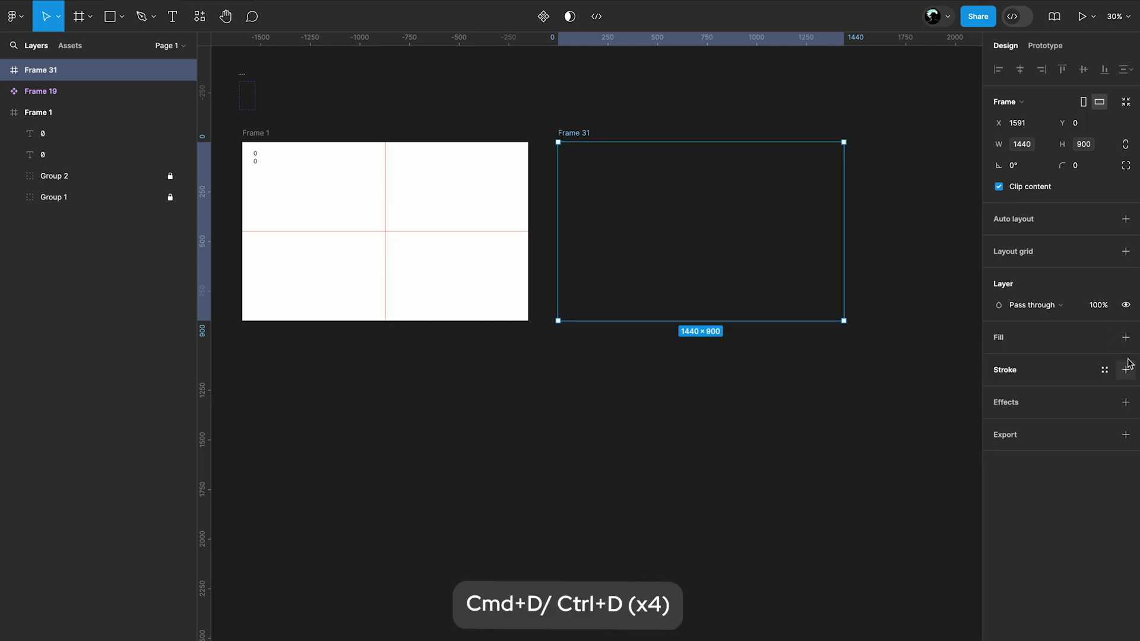
Step: Duplicate the empty frame four times to make a row of five frames
{"action": "key", "text": "ctrl+d"}
{"action": "key", "text": "ctrl+d"}
{"action": "key", "text": "ctrl+d"}
{"action": "key", "text": "ctrl+d"}
{"action": "key", "text": "ctrl+d"}
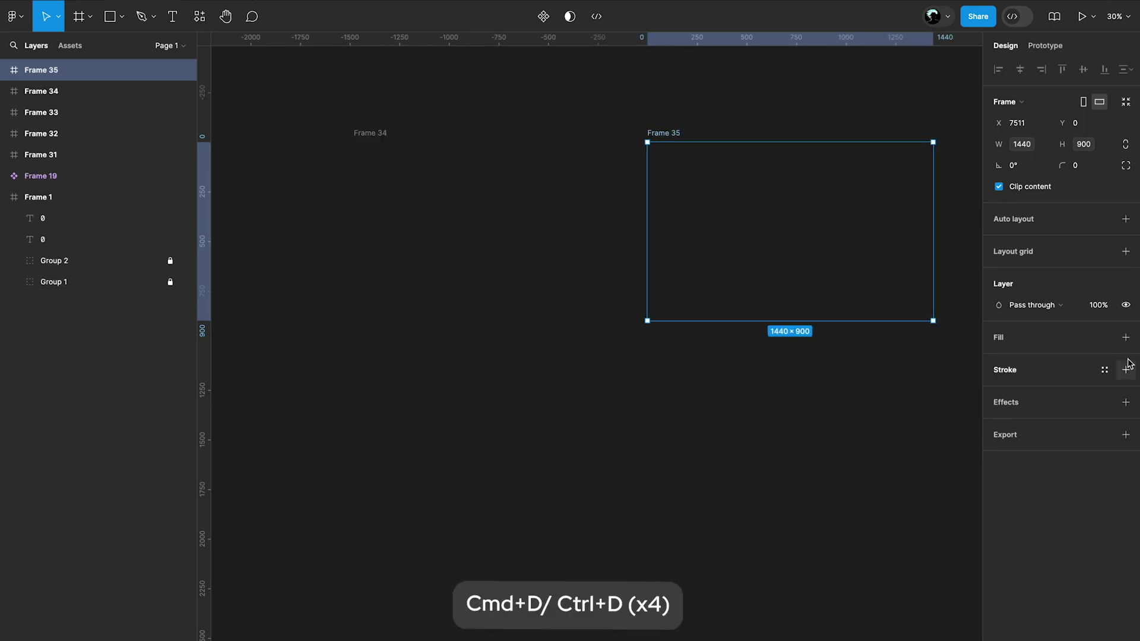
{"action": "key", "text": "shift+1"}
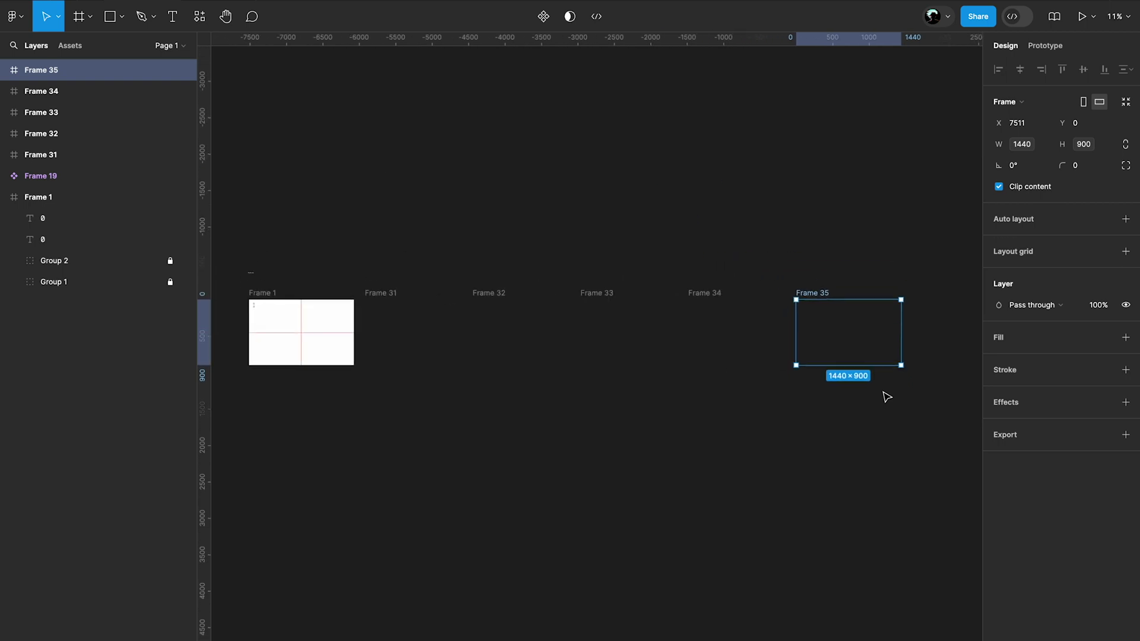
Step: Convert the five empty frames into separate components and batch-rename them 01 to 05
{"action": "left_click_drag", "start_coordinate": [907, 397], "coordinate": [454, 269]}
{"action": "left_click", "coordinate": [557, 16]}
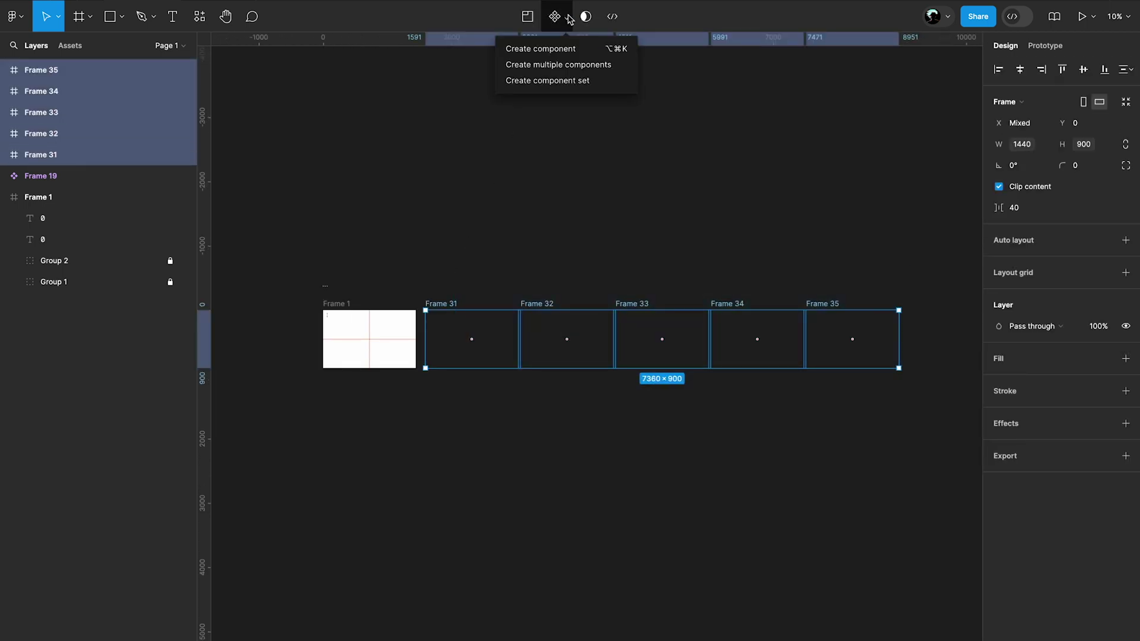
{"action": "left_click", "coordinate": [563, 65]}
{"action": "key", "text": "super+r"}
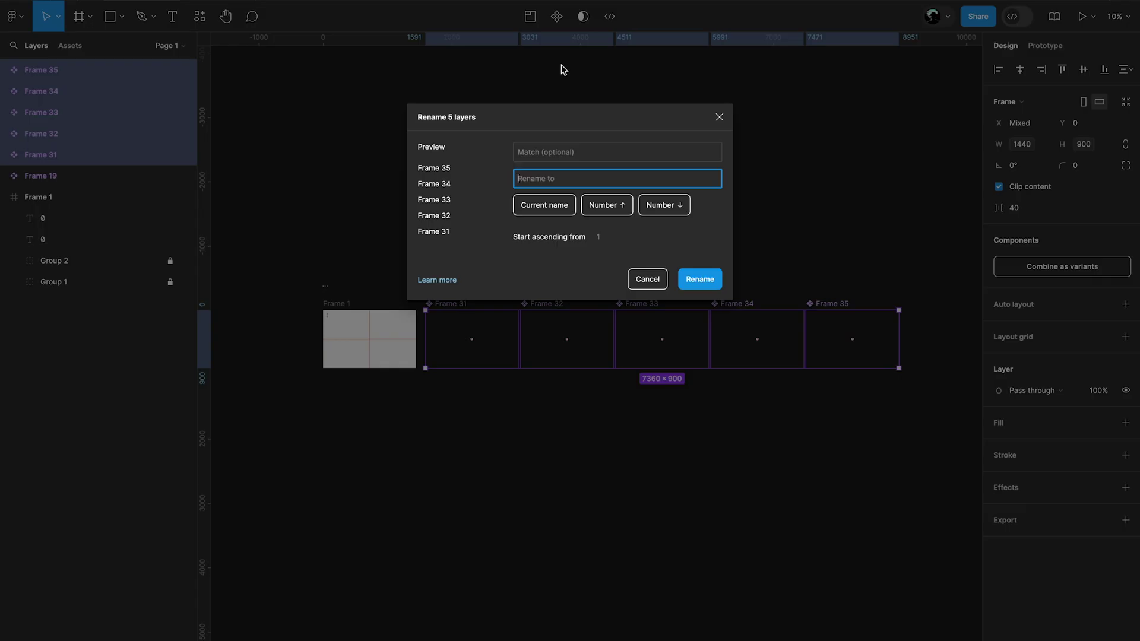
{"action": "left_click", "coordinate": [661, 203]}
{"action": "left_click", "coordinate": [700, 279]}
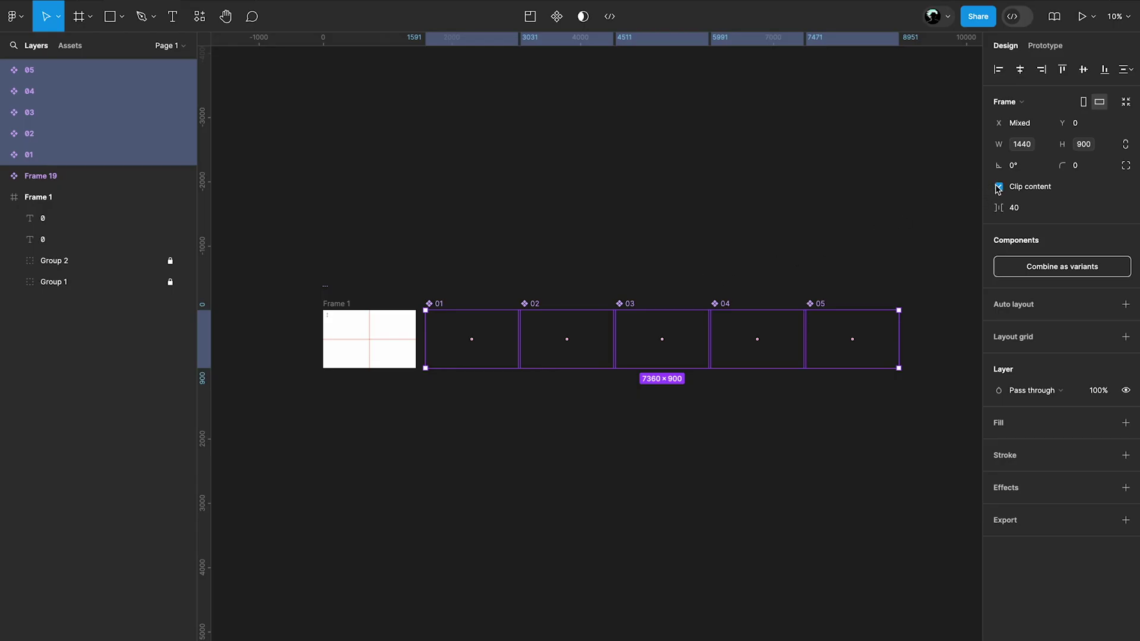
Step: Turn off Clip content for the five components and import the six layer PNGs from the Image layers folder in Finder
{"action": "key", "text": "super+Tab"}
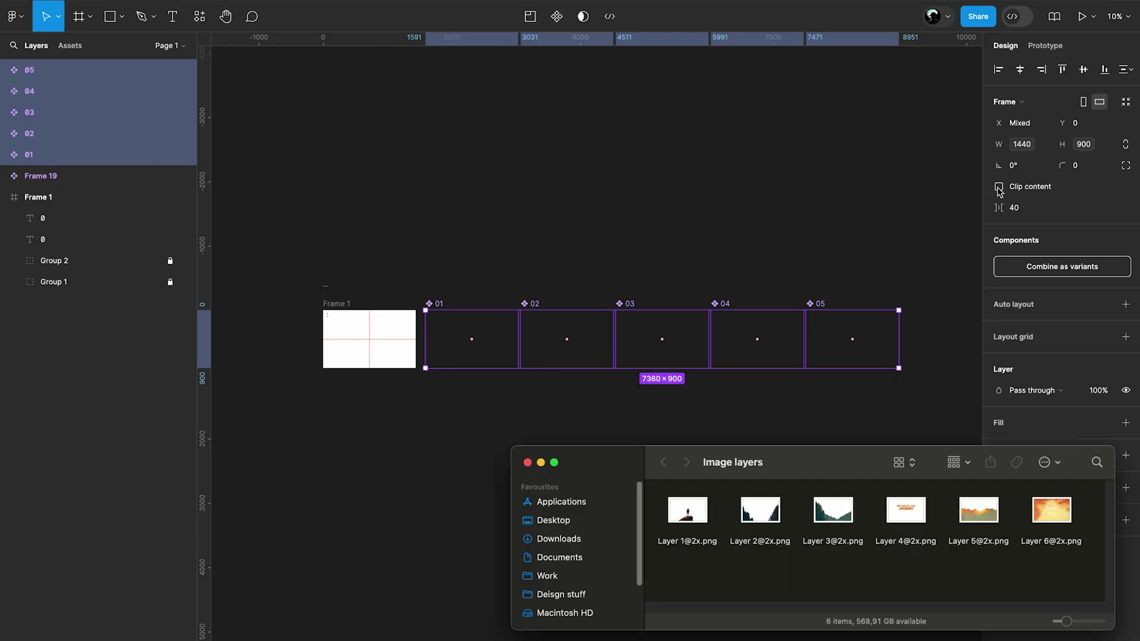
{"action": "left_click_drag", "start_coordinate": [1059, 558], "coordinate": [627, 424]}
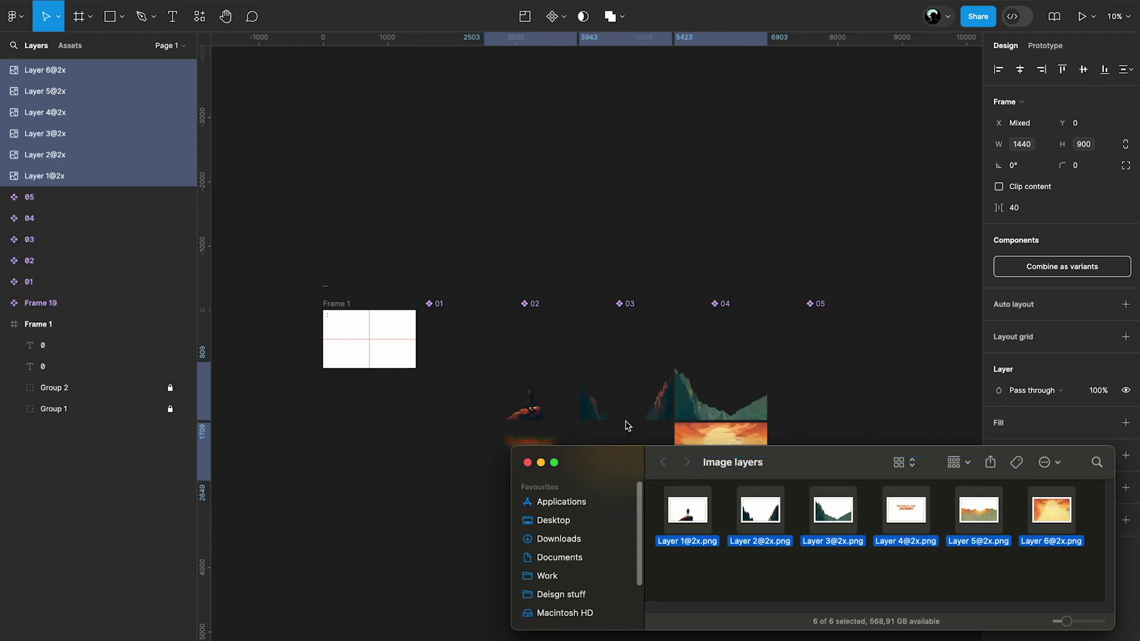
Step: Place Layer 1@2x to Layer 5@2x inside components 01 to 05, and Layer 6@2x in Frame 1 as the static background
{"action": "left_click", "coordinate": [544, 399]}
{"action": "left_click", "coordinate": [466, 389]}
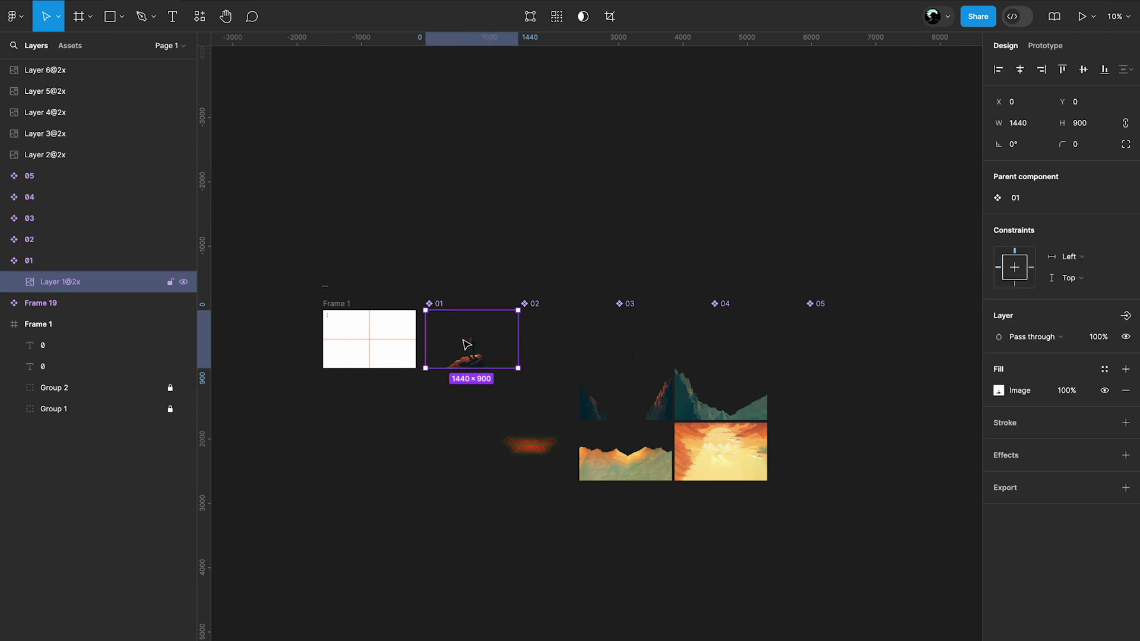
{"action": "left_click", "coordinate": [586, 365]}
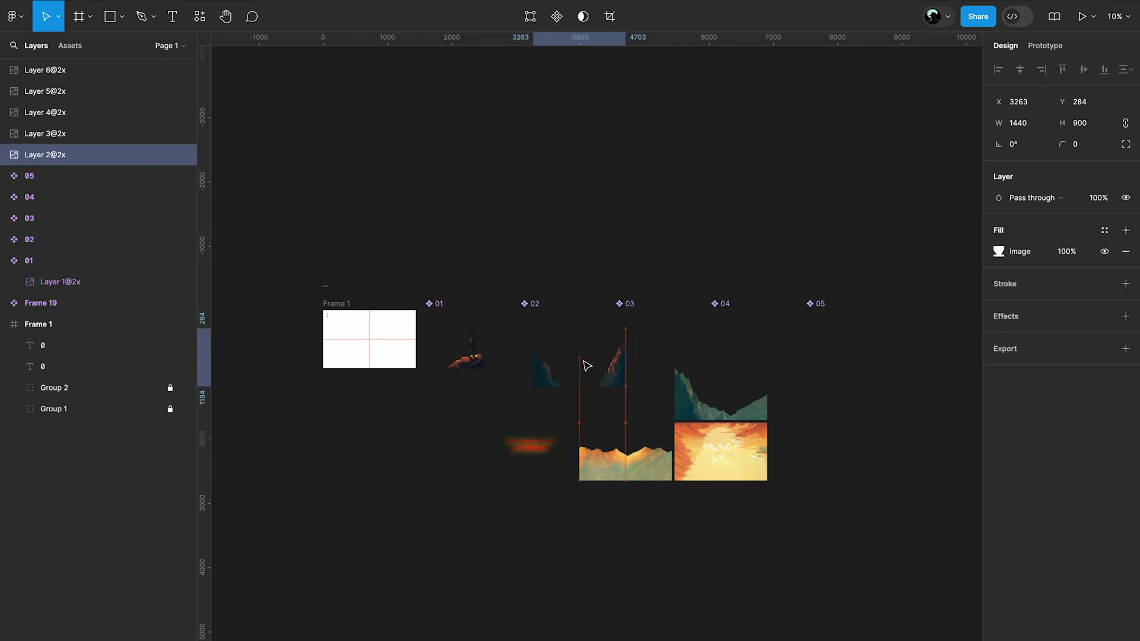
{"action": "left_click_drag", "start_coordinate": [587, 365], "coordinate": [575, 366]}
{"action": "left_click_drag", "start_coordinate": [676, 392], "coordinate": [608, 336]}
{"action": "left_click_drag", "start_coordinate": [552, 438], "coordinate": [766, 333]}
{"action": "left_click_drag", "start_coordinate": [625, 451], "coordinate": [852, 338]}
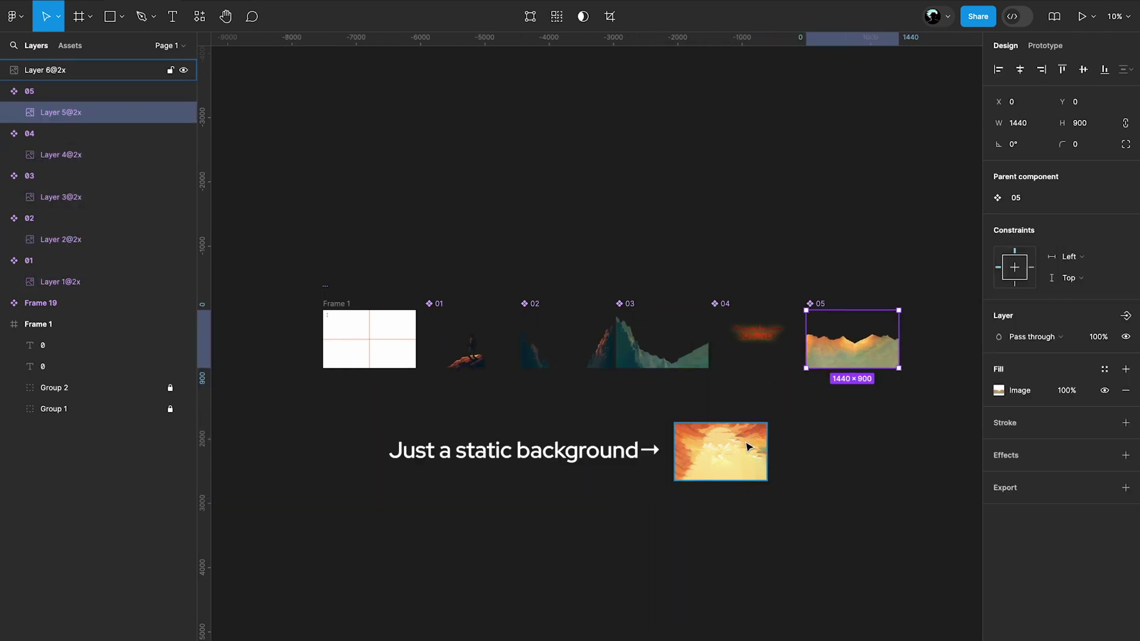
{"action": "left_click_drag", "start_coordinate": [748, 446], "coordinate": [397, 336]}
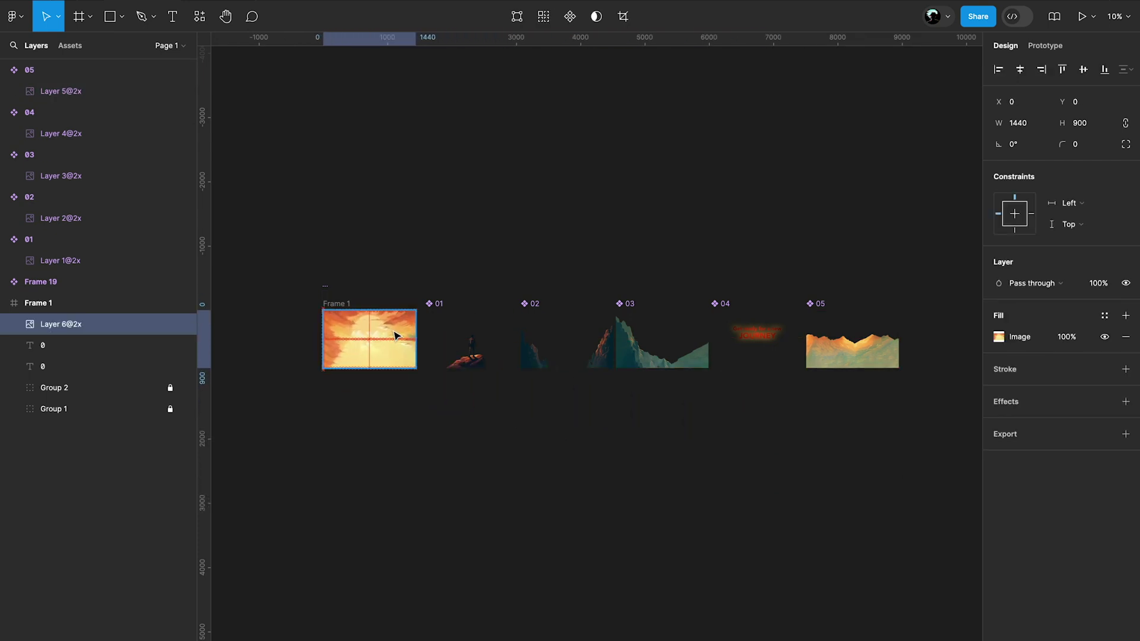
{"action": "left_click", "coordinate": [408, 395]}
Step: Copy component 05 into Frame 1 as an instance and wrap it in an auto layout frame
{"action": "left_click", "coordinate": [883, 336]}
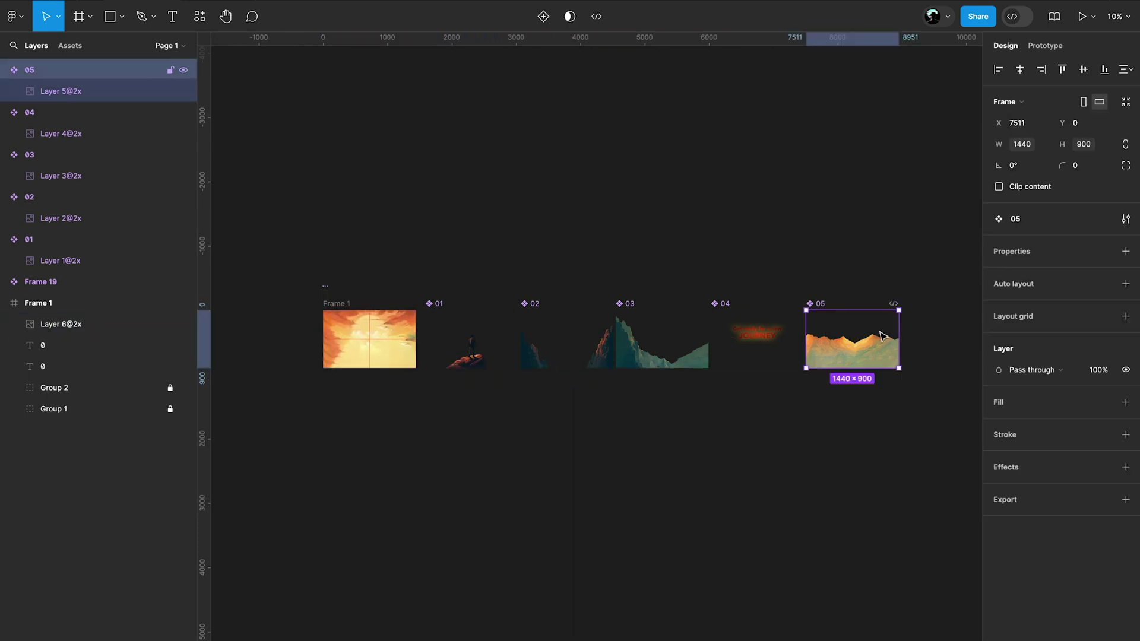
{"action": "key", "text": "ctrl+c"}
{"action": "scroll", "coordinate": [330, 327], "scroll_direction": "up", "scroll_amount": 10}
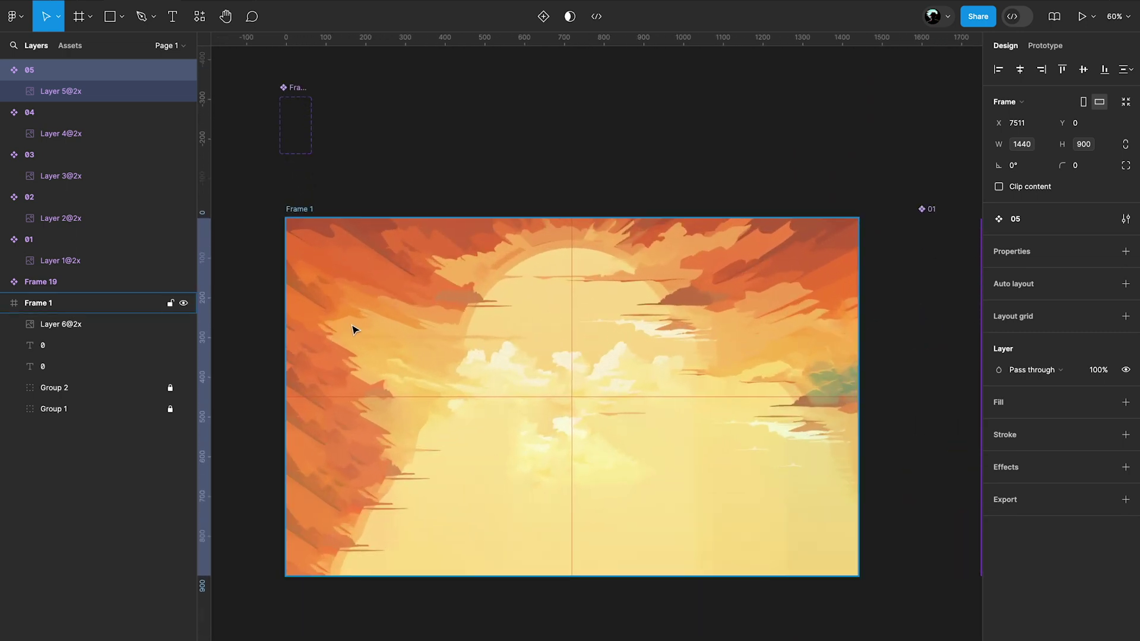
{"action": "left_click", "coordinate": [352, 330]}
{"action": "key", "text": "ctrl+v"}
{"action": "key", "text": "shift+a"}
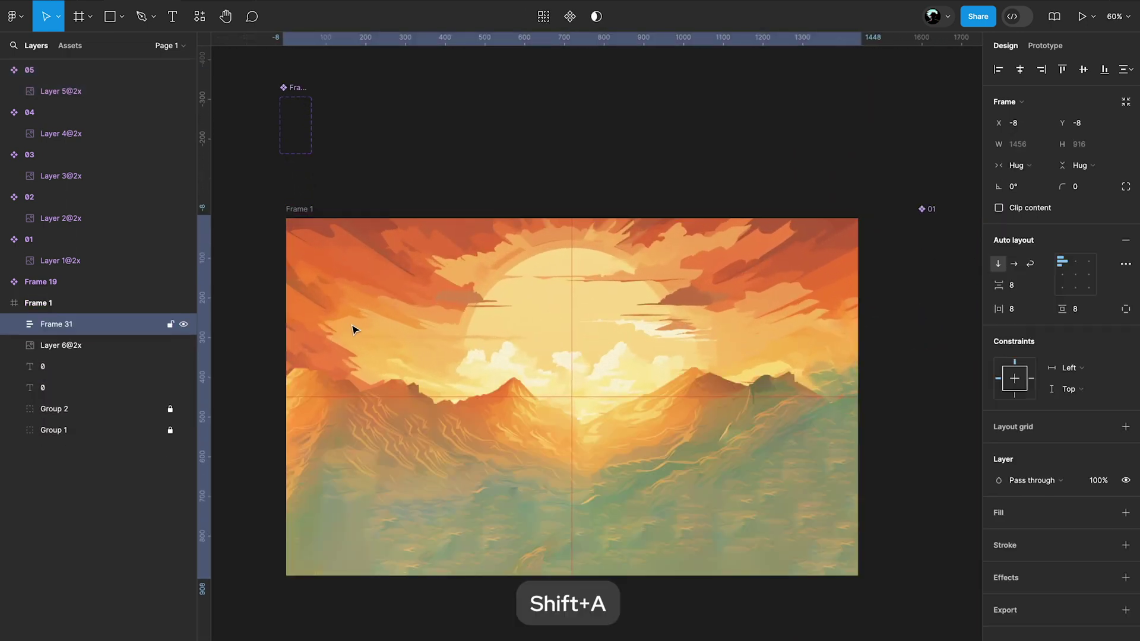
Step: Set the horizontal and vertical padding of the new auto layout frame to 0
{"action": "left_click", "coordinate": [1021, 313]}
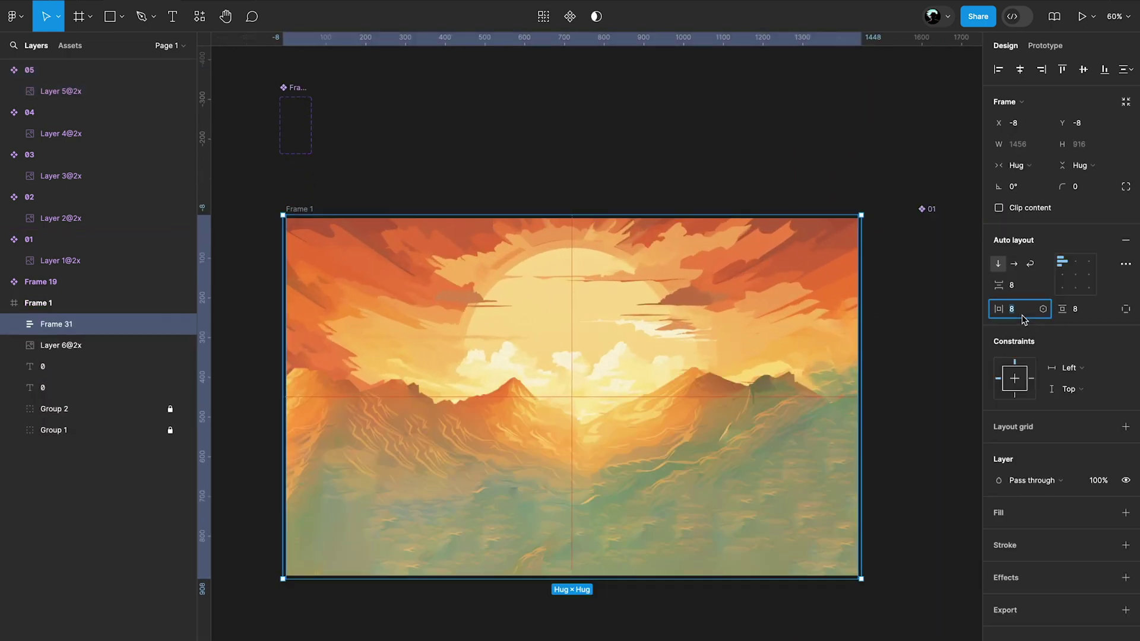
{"action": "key", "text": "Tab"}
{"action": "type", "text": "0"}
{"action": "key", "text": "Return"}
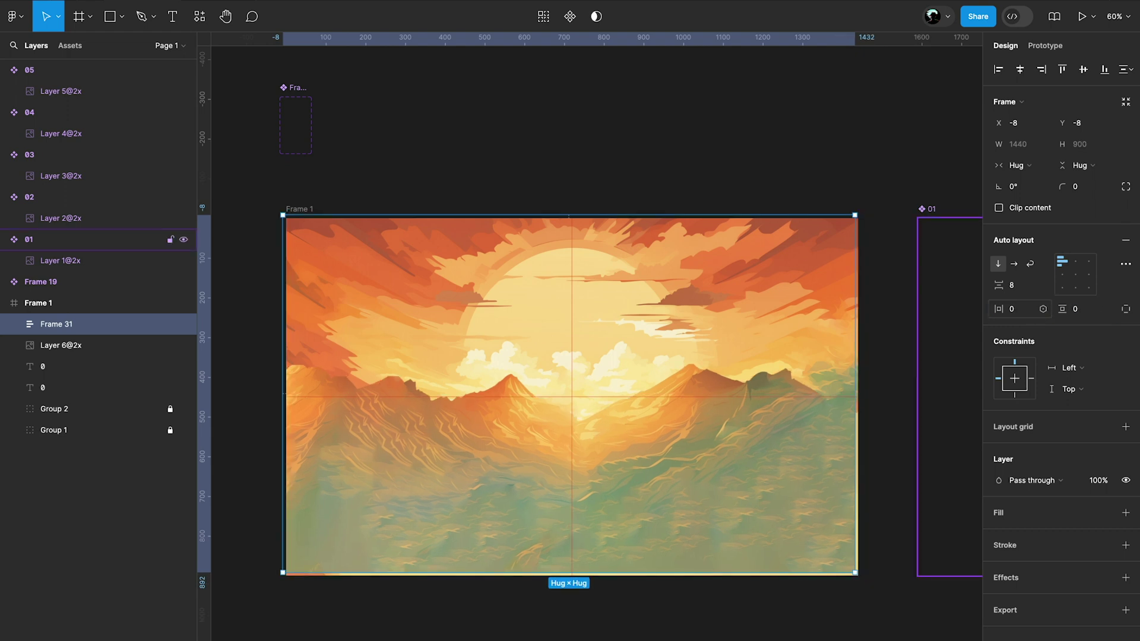
Step: Align Frame 31 to the top-left of Frame 1 and bind its left padding to layer5's layerX and top padding to layer5's layerY
{"action": "left_click", "coordinate": [999, 71]}
{"action": "left_click", "coordinate": [1062, 69]}
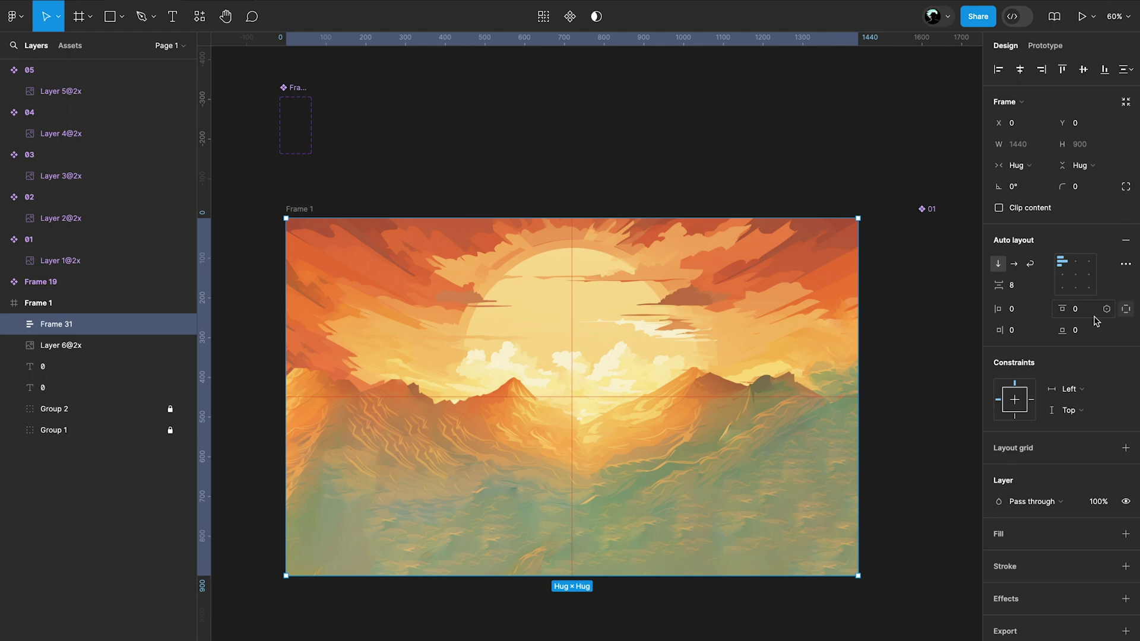
{"action": "left_click", "coordinate": [1043, 310]}
{"action": "type", "text": "5"}
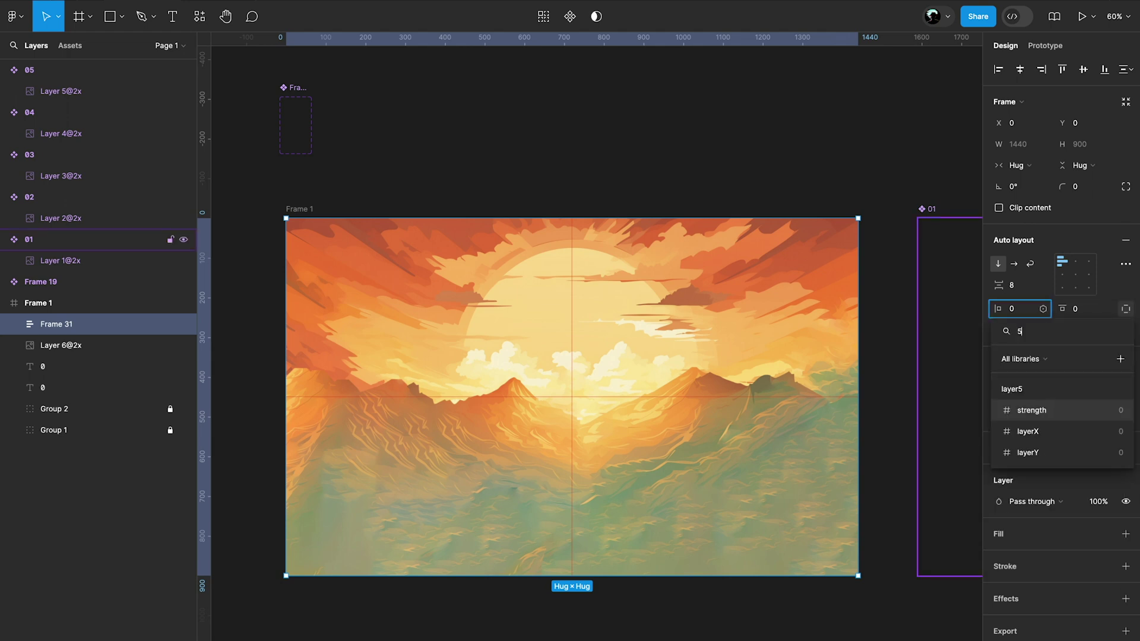
{"action": "left_click", "coordinate": [1028, 432]}
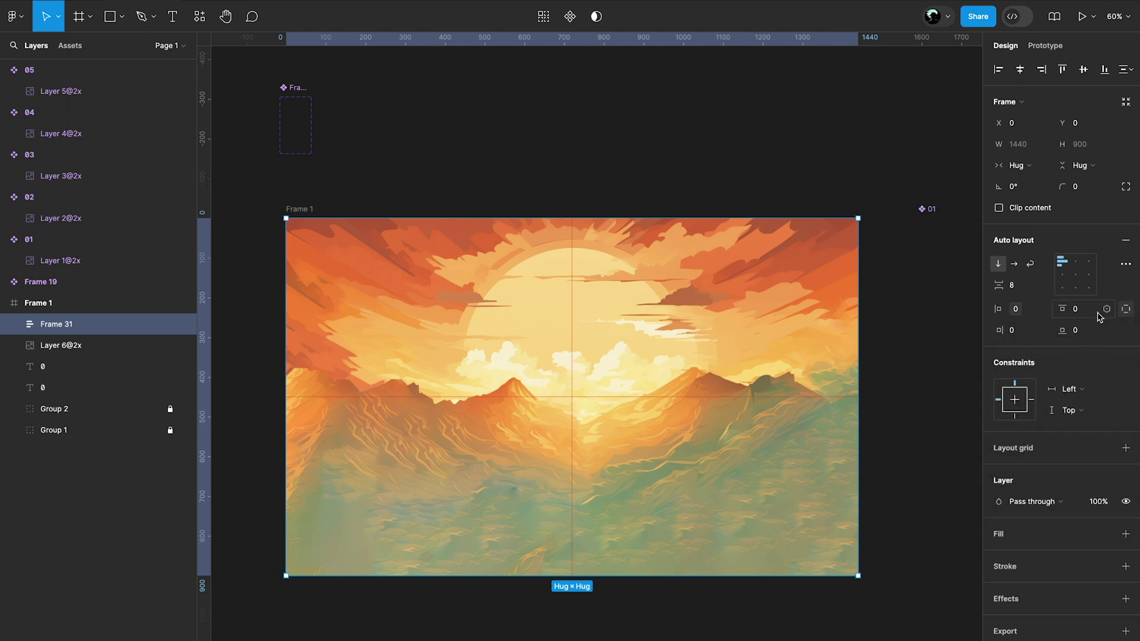
{"action": "left_click", "coordinate": [1105, 310]}
{"action": "type", "text": "5"}
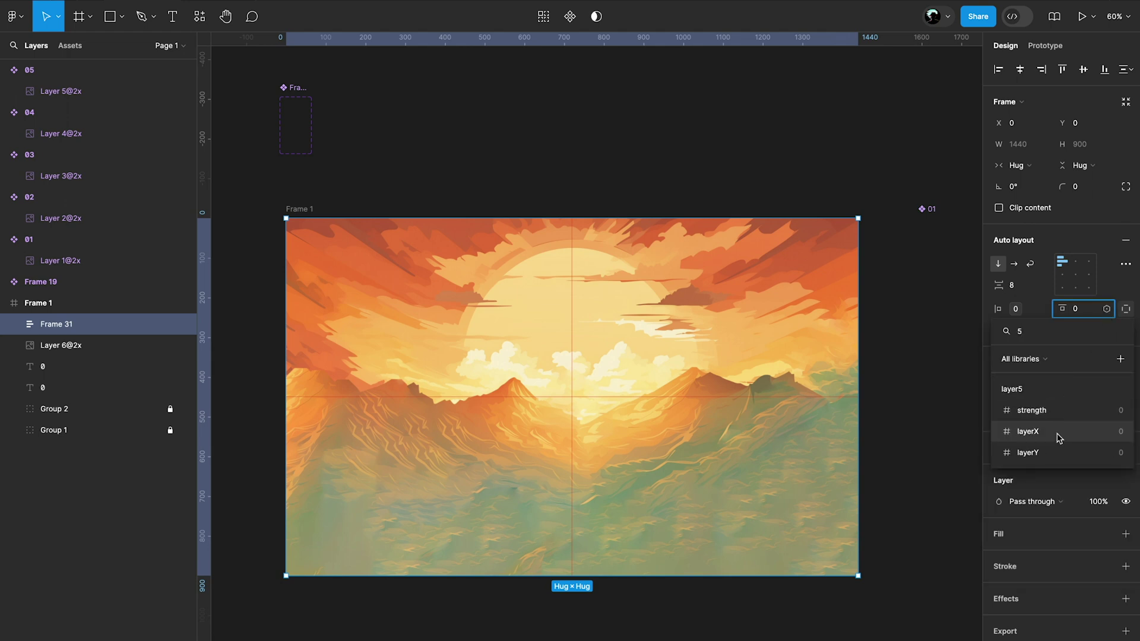
{"action": "left_click", "coordinate": [1053, 451]}
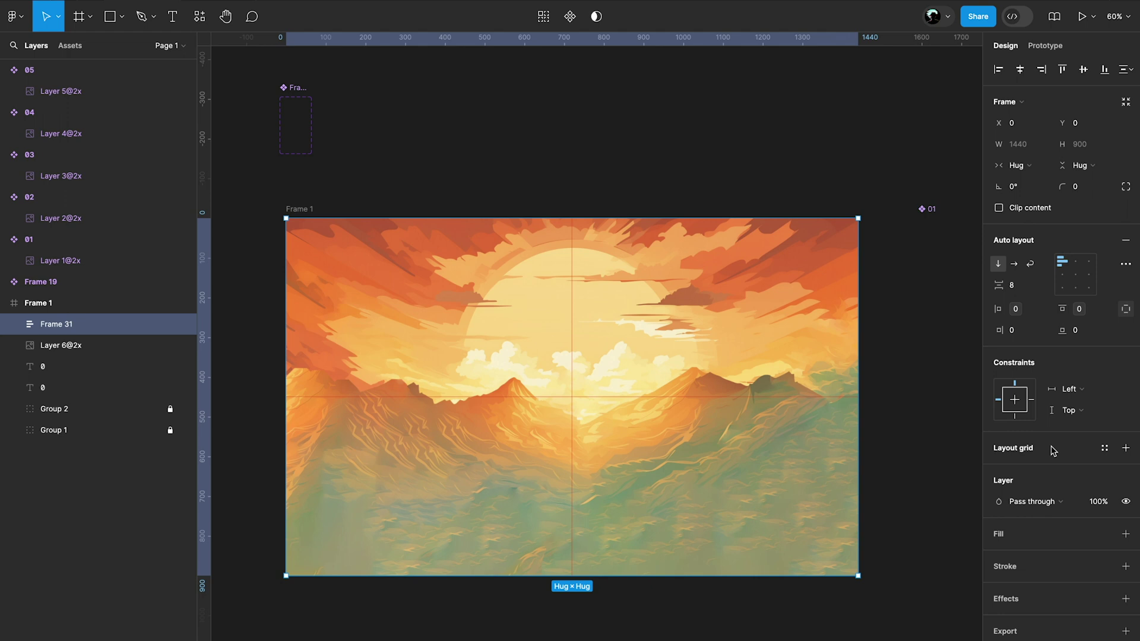
Step: Duplicate Frame 31 and swap the component instance inside the copy to 04
{"action": "key", "text": "ctrl+d"}
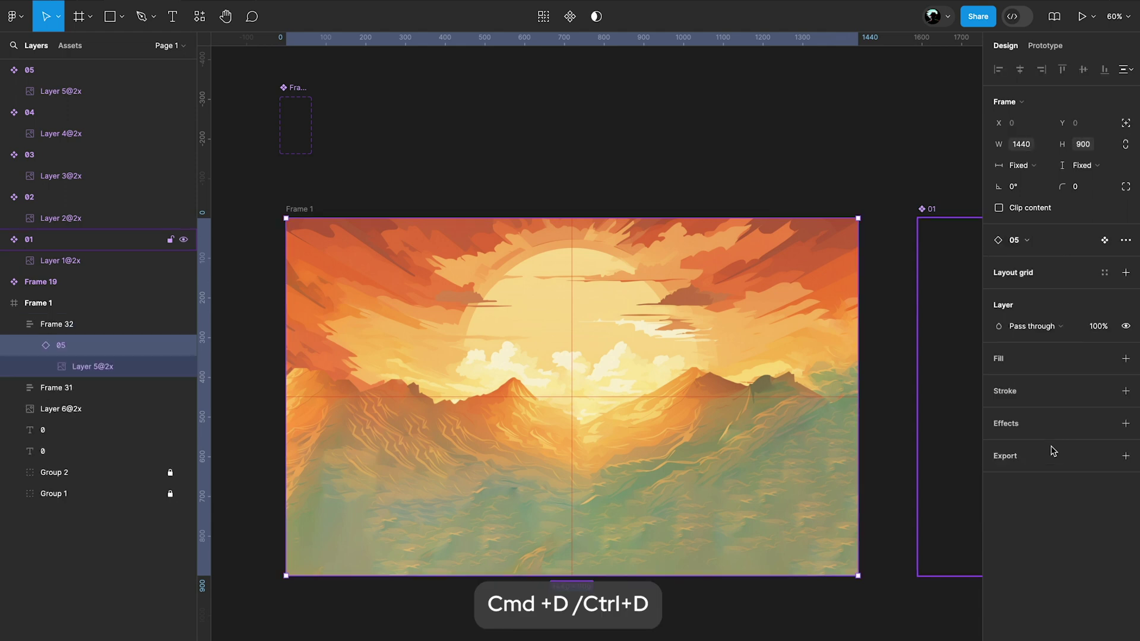
{"action": "left_click", "coordinate": [1042, 243]}
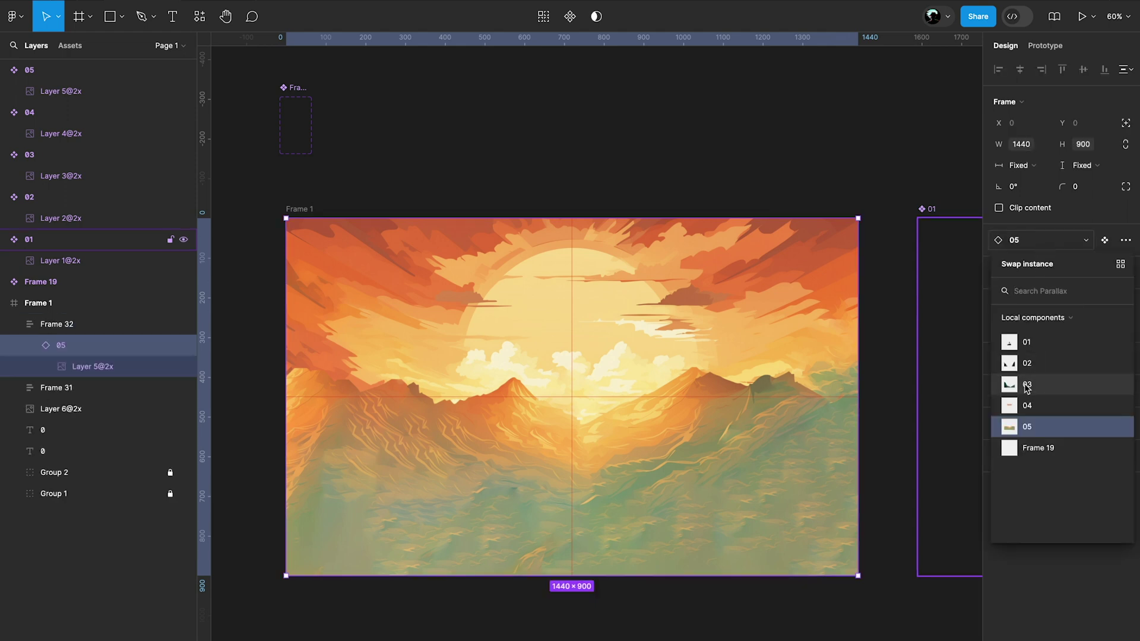
{"action": "left_click", "coordinate": [1033, 406]}
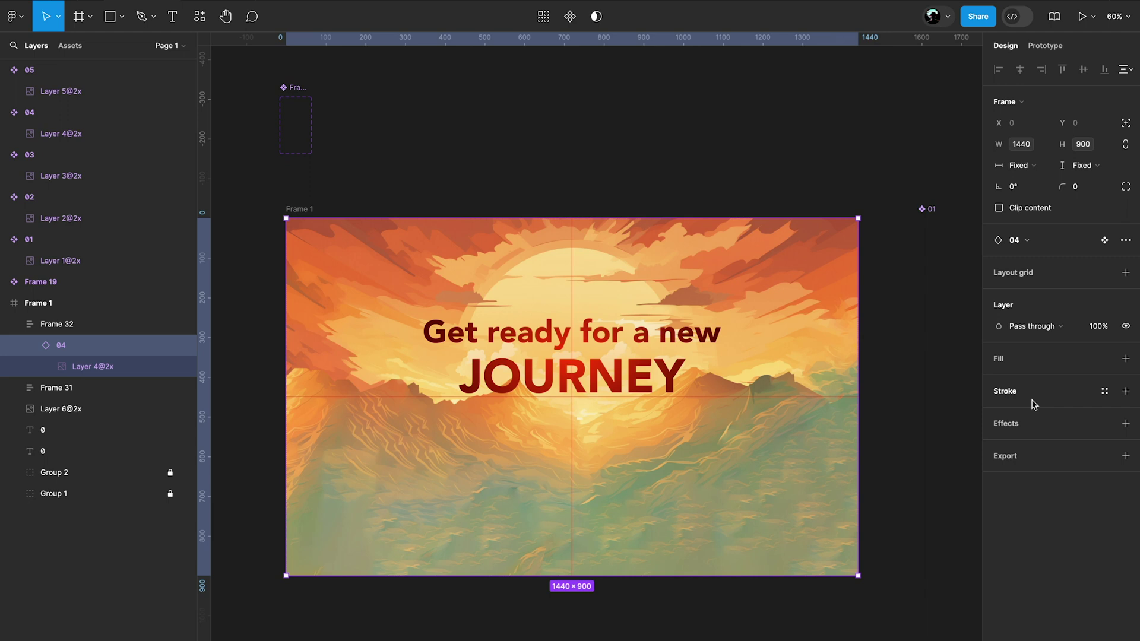
Step: Bind the left padding of Frame 32 to layer4's layerX and its top padding to layer4's layerY
{"action": "key", "text": "shift+Return"}
{"action": "left_click", "coordinate": [1015, 308]}
{"action": "type", "text": "4"}
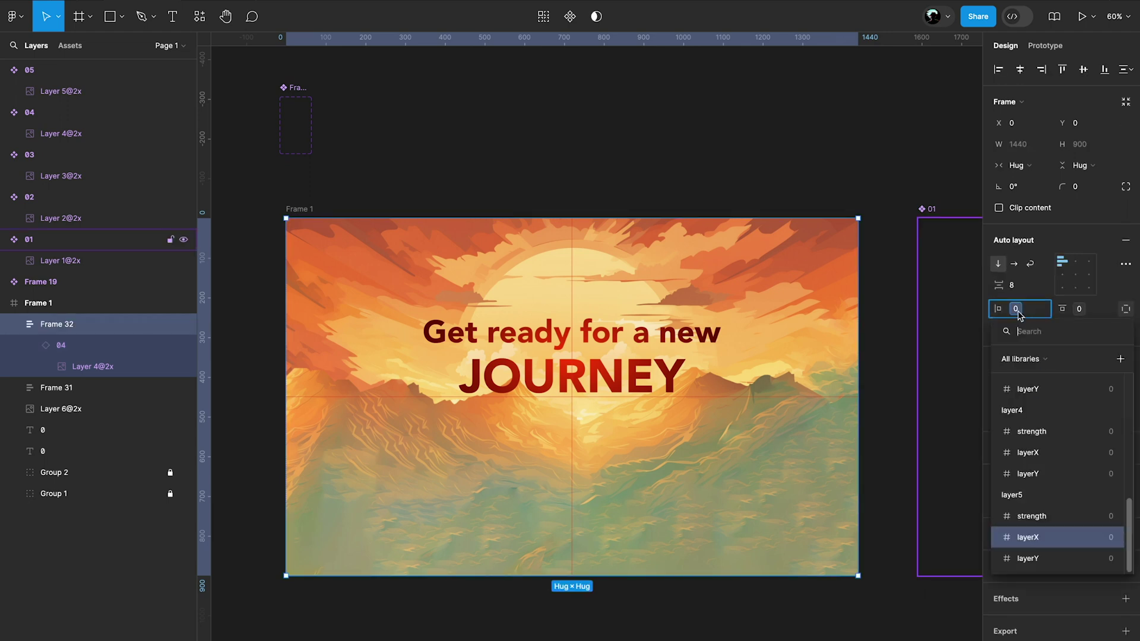
{"action": "left_click", "coordinate": [1017, 431]}
{"action": "left_click", "coordinate": [1077, 309]}
{"action": "type", "text": "4"}
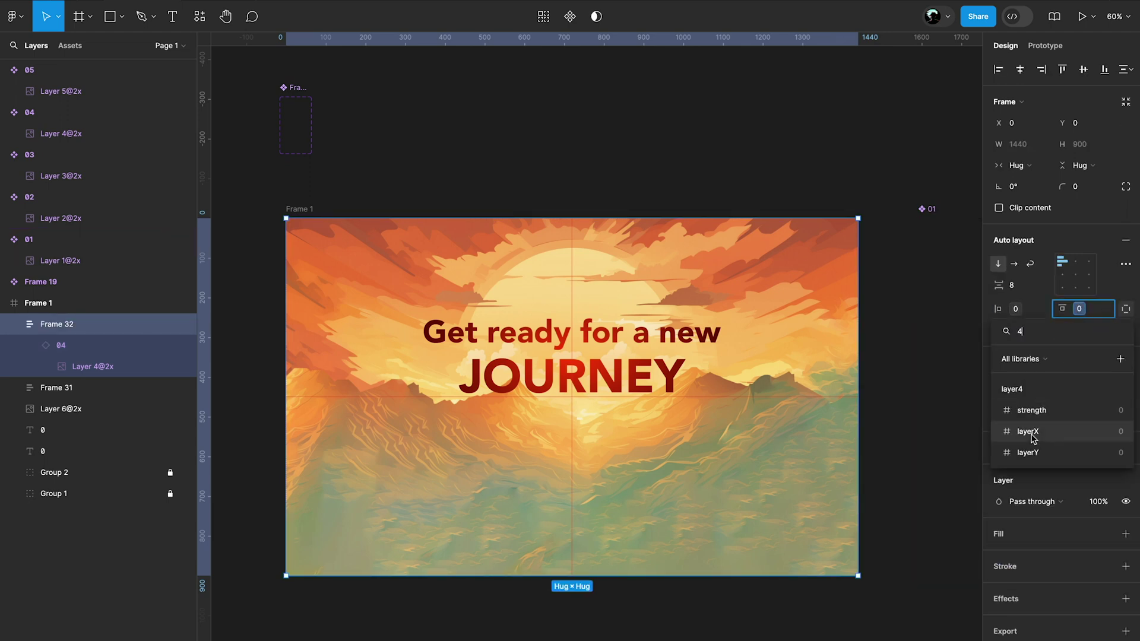
{"action": "left_click", "coordinate": [1029, 452]}
Step: Duplicate the layer frame three more times, swapping the nested instances to components 03, 02 and 01
{"action": "key", "text": "ctrl+d"}
{"action": "key", "text": "ctrl+d"}
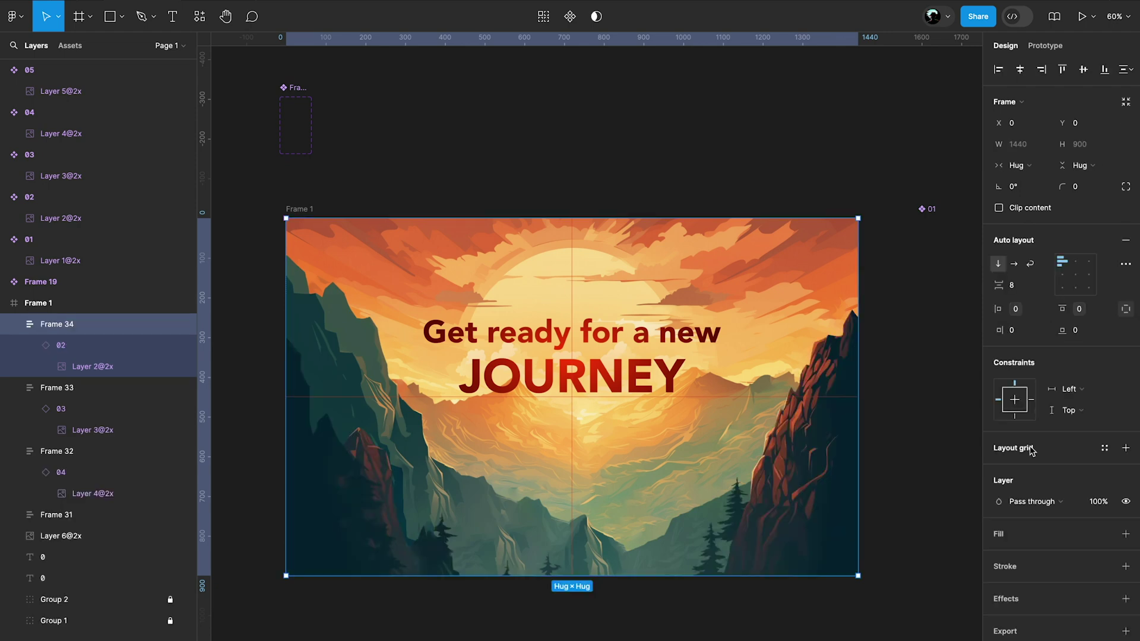
{"action": "key", "text": "ctrl+d"}
{"action": "left_click", "coordinate": [900, 449]}
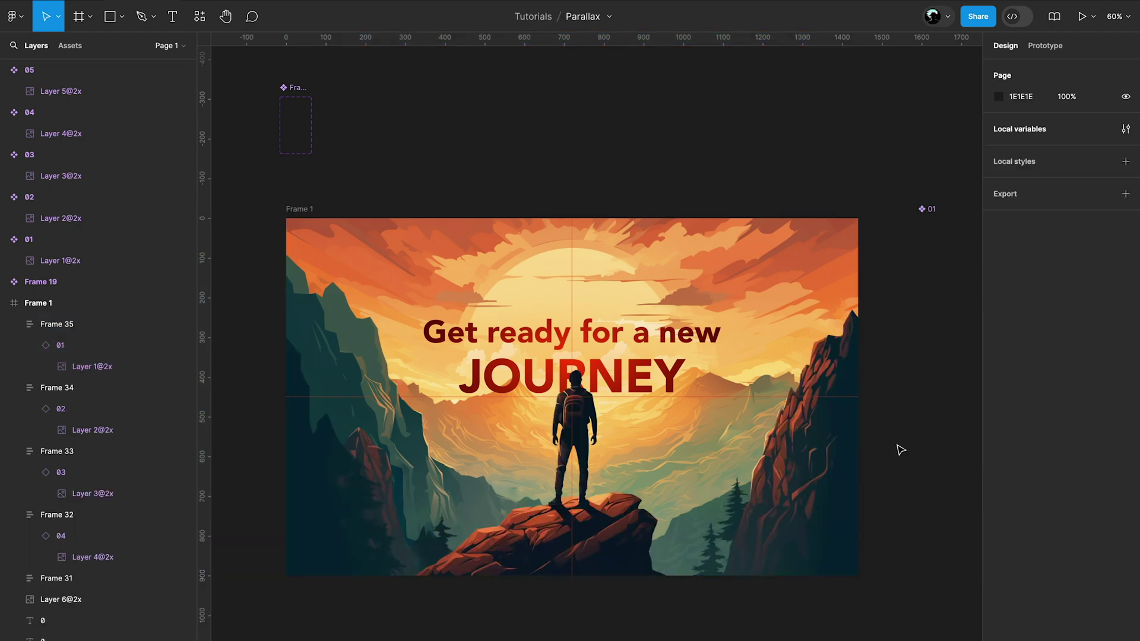
Step: In the local variables, set the strength of layer1 to -0.09 and of layer2 to -0.05
{"action": "left_click", "coordinate": [1126, 128]}
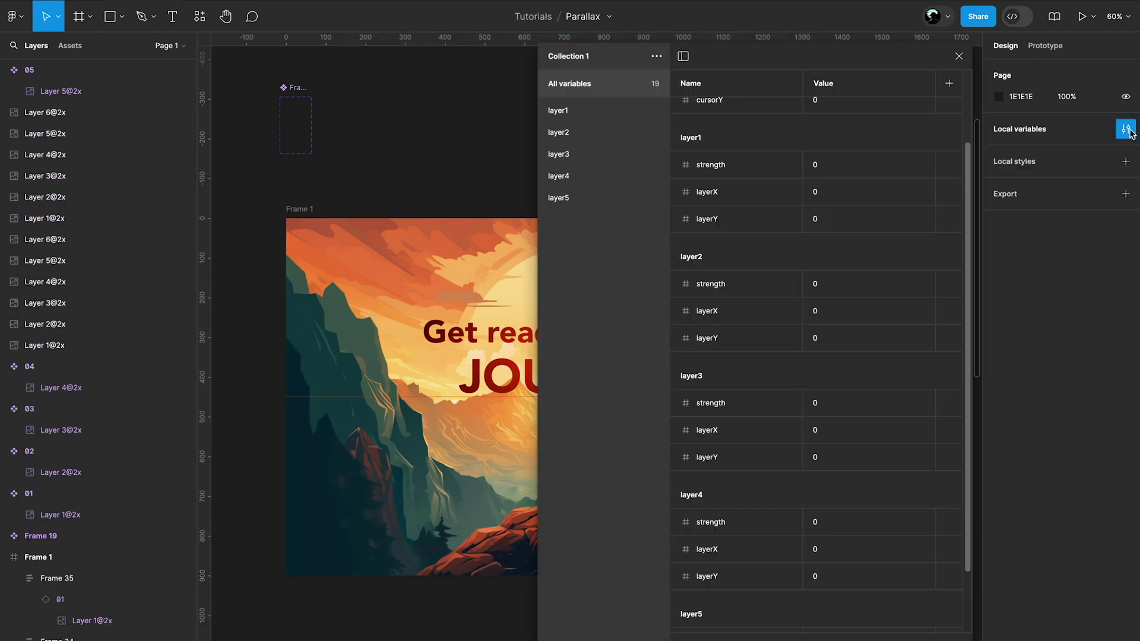
{"action": "left_click", "coordinate": [846, 168]}
{"action": "key", "text": "Return"}
{"action": "left_click", "coordinate": [824, 285]}
{"action": "type", "text": "-0.05"}
{"action": "key", "text": "Return"}
Step: Set the strength of layer3 to -0.03 and of layer4 to -0.02, and open layer5's strength value for editing
{"action": "left_click", "coordinate": [831, 403]}
{"action": "type", "text": "-0.03"}
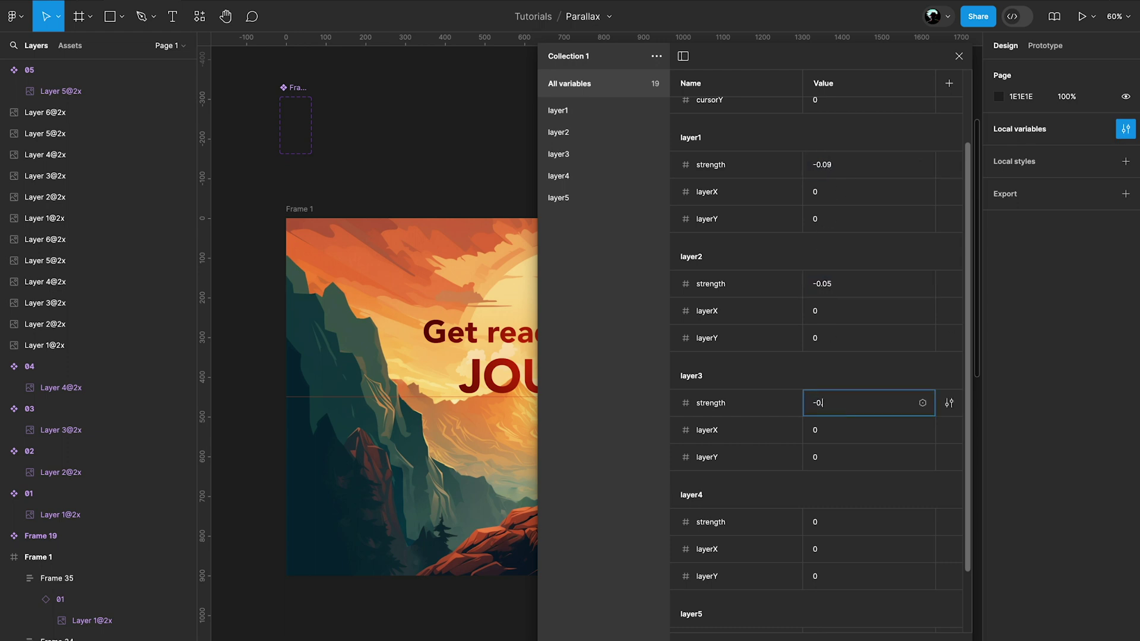
{"action": "scroll", "coordinate": [831, 440], "scroll_direction": "down", "scroll_amount": 2}
{"action": "key", "text": "Return"}
{"action": "left_click", "coordinate": [831, 452]}
{"action": "type", "text": "-0.02"}
{"action": "key", "text": "Return"}
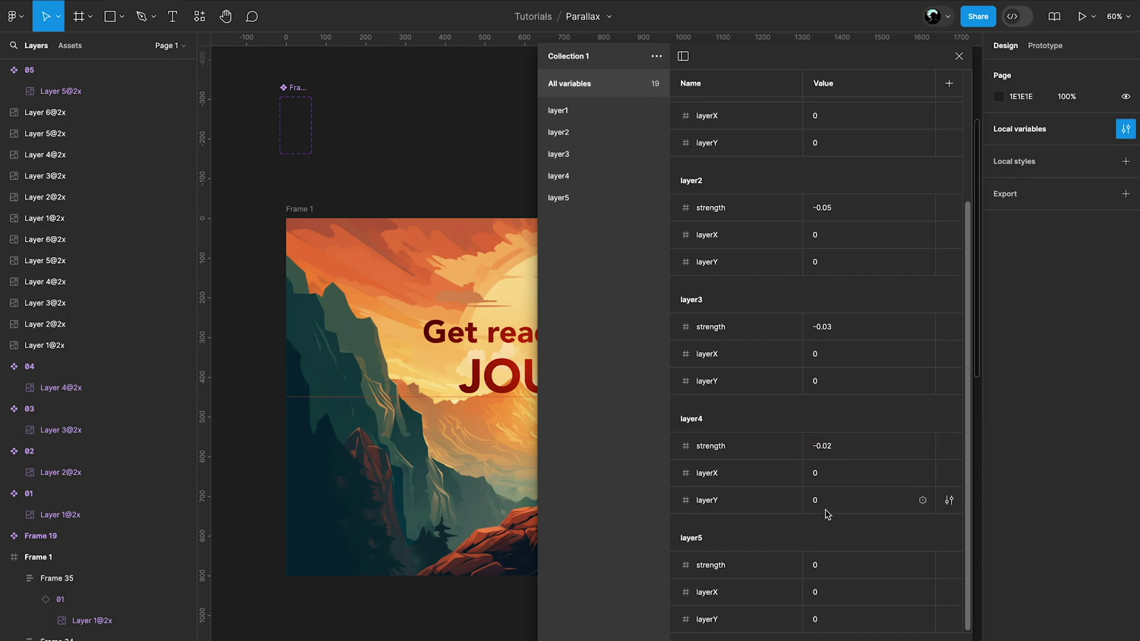
{"action": "left_click", "coordinate": [826, 566]}
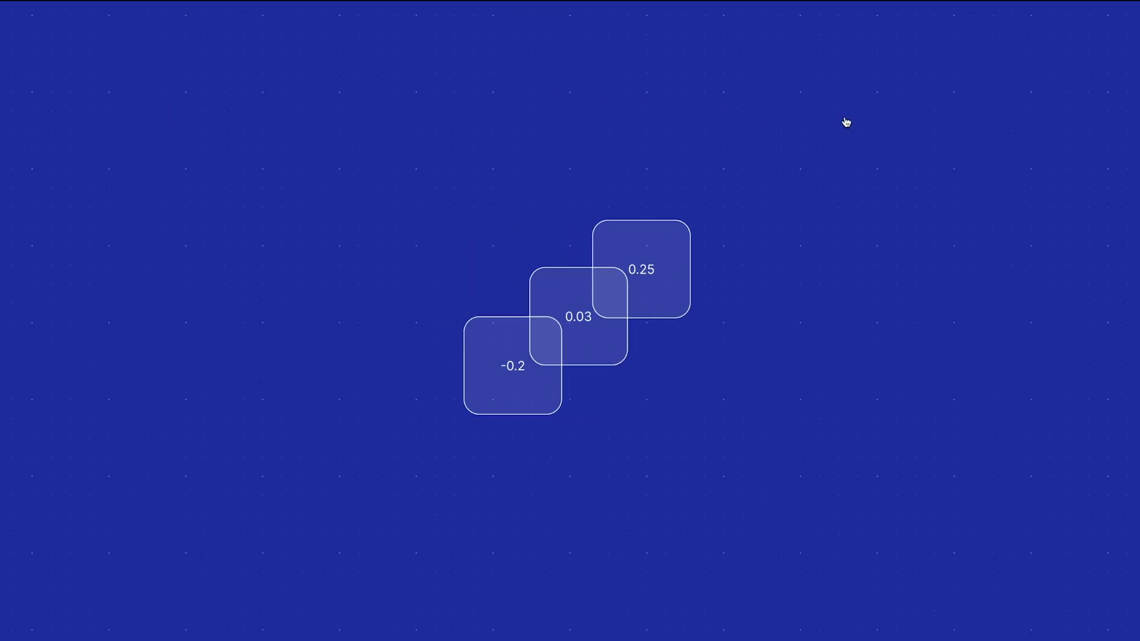